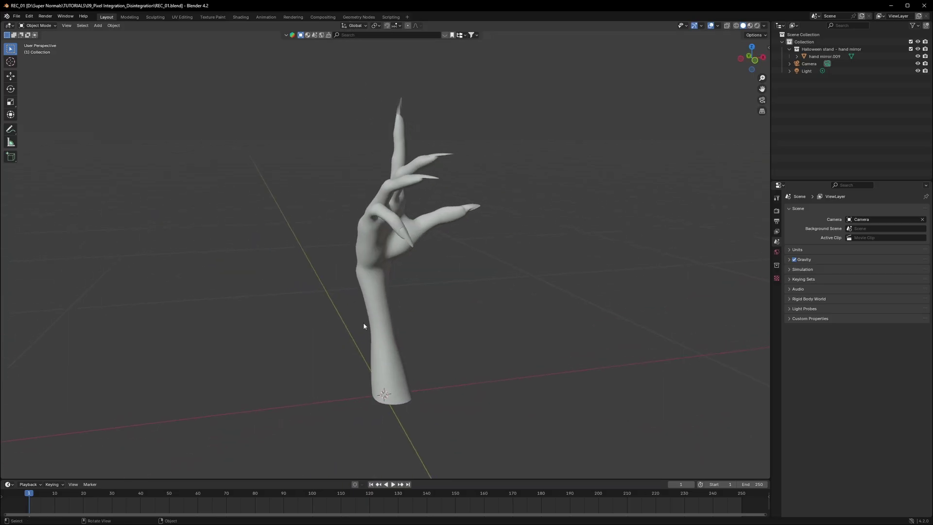
Select the hand model and search the asset library for "hand".
{"action": "mouse_move", "coordinate": [363, 326]}
{"action": "middle_mouse_down"}
{"action": "mouse_move", "coordinate": [402, 312]}
{"action": "mouse_move", "coordinate": [358, 312]}
{"action": "middle_mouse_up"}
{"action": "left_click", "coordinate": [382, 306]}
{"action": "middle_click_drag", "start_coordinate": [462, 306], "coordinate": [436, 297]}
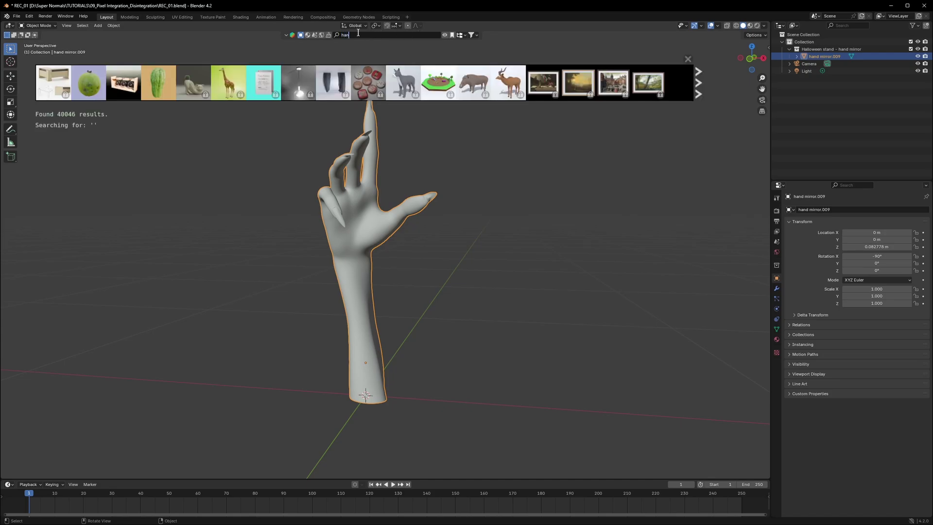
{"action": "type", "text": "d"}
{"action": "key", "text": "Return"}
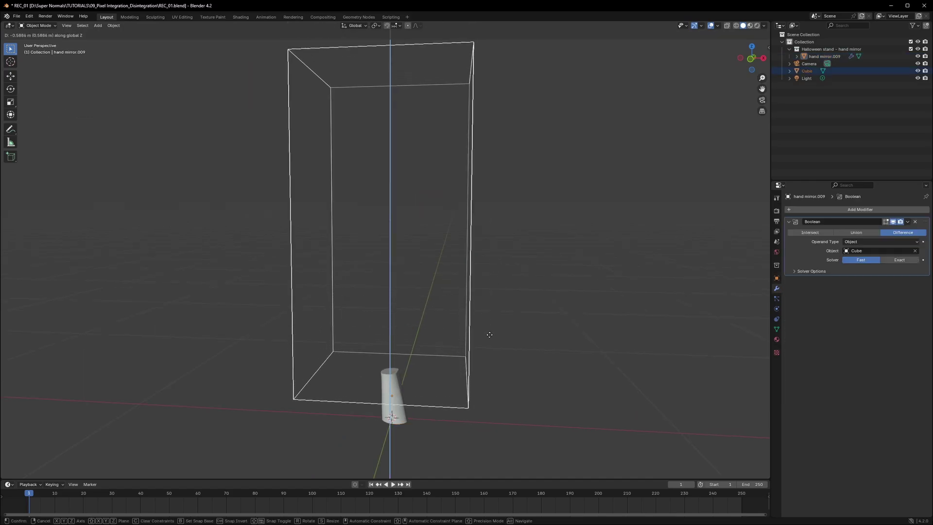
Move the Boolean cutter cube along Z to preview how it cuts the hand.
{"action": "left_click", "coordinate": [498, 214]}
{"action": "middle_click_drag", "start_coordinate": [498, 214], "coordinate": [471, 322]}
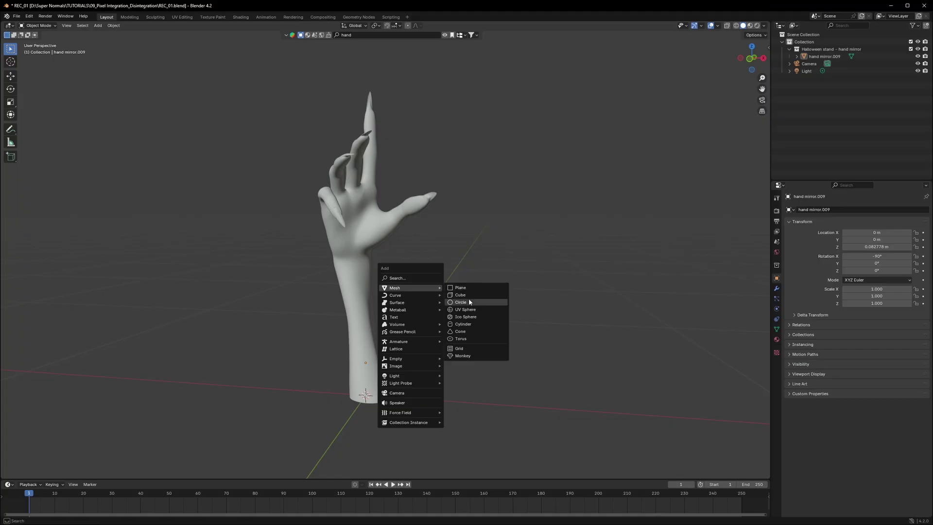
Add a cube mesh around the hand and raise its top vertices along Z to form a tall box taller than the hand.
{"action": "left_click", "coordinate": [461, 295]}
{"action": "scroll", "coordinate": [432, 313], "scroll_direction": "down", "scroll_amount": 6}
{"action": "middle_click_drag", "start_coordinate": [524, 325], "coordinate": [578, 333]}
{"action": "left_click_drag", "start_coordinate": [258, 242], "coordinate": [483, 301]}
{"action": "key", "text": "g"}
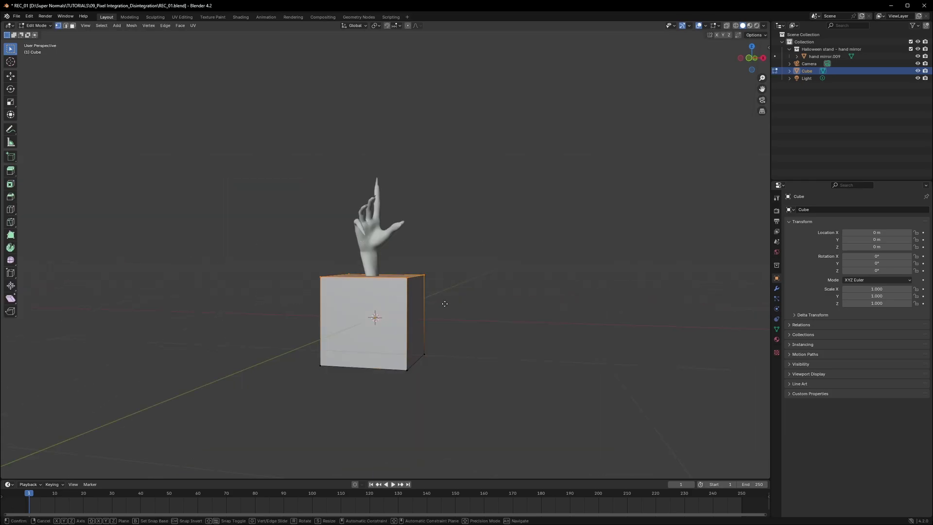
{"action": "key", "text": "z"}
{"action": "left_click", "coordinate": [442, 198]}
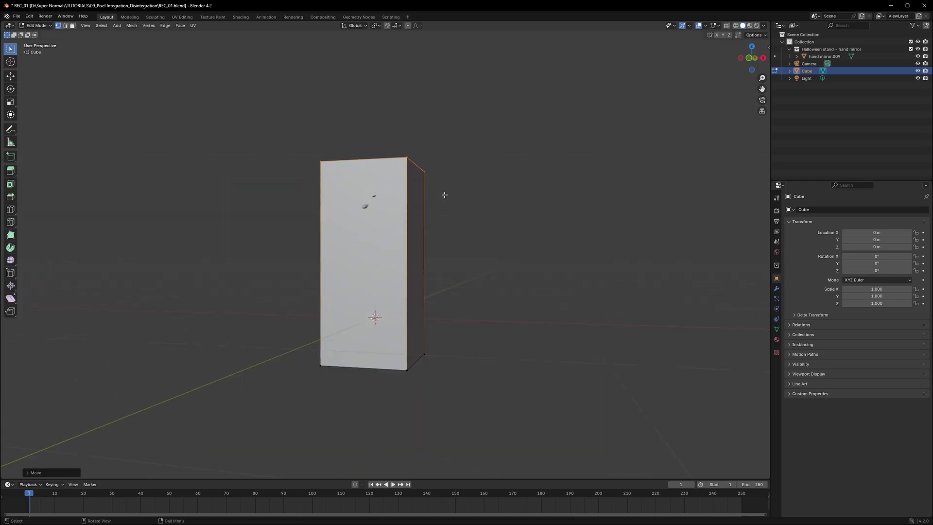
{"action": "middle_click_drag", "start_coordinate": [442, 198], "coordinate": [427, 279]}
{"action": "key", "text": "Tab"}
Set the tall cube's viewport display to Wire.
{"action": "left_click", "coordinate": [807, 373]}
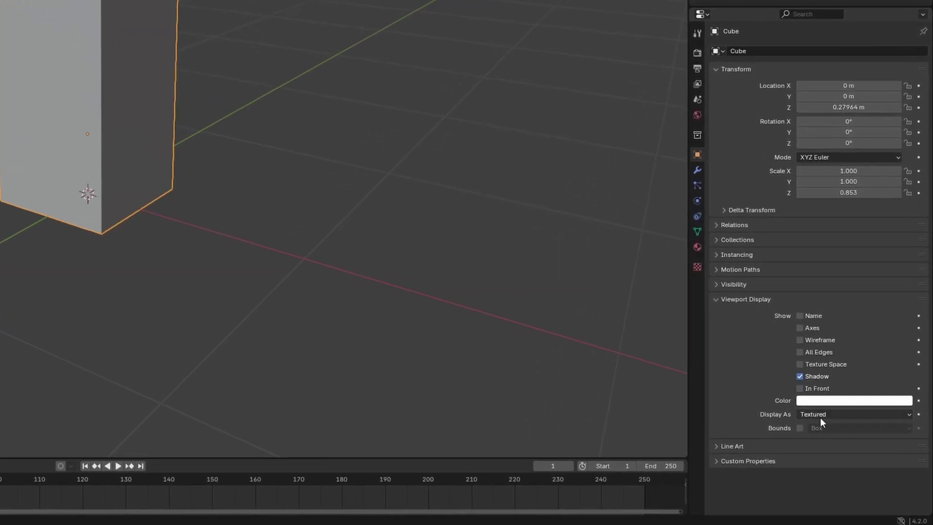
{"action": "left_click", "coordinate": [821, 416]}
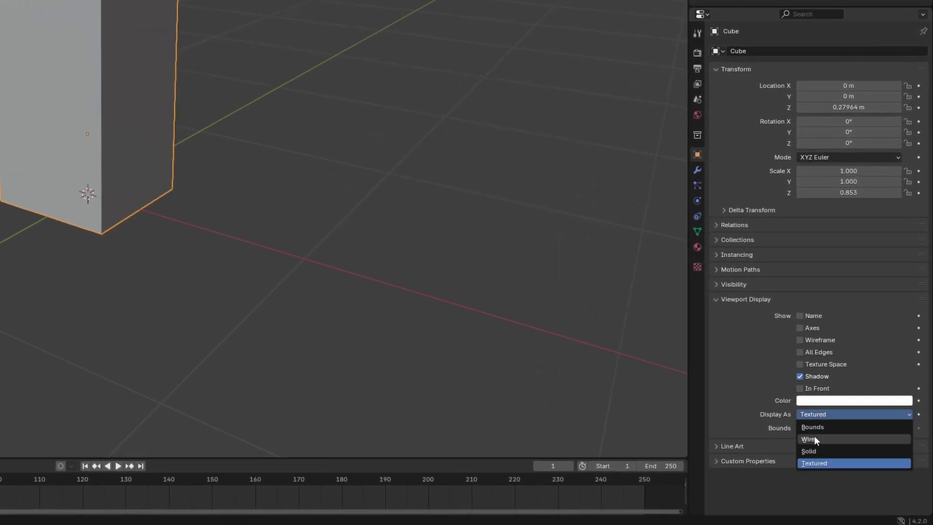
{"action": "left_click", "coordinate": [814, 437]}
Move the wire cube along Y to about -0.059 m so it surrounds the whole hand.
{"action": "middle_click_drag", "start_coordinate": [191, 112], "coordinate": [221, 145]}
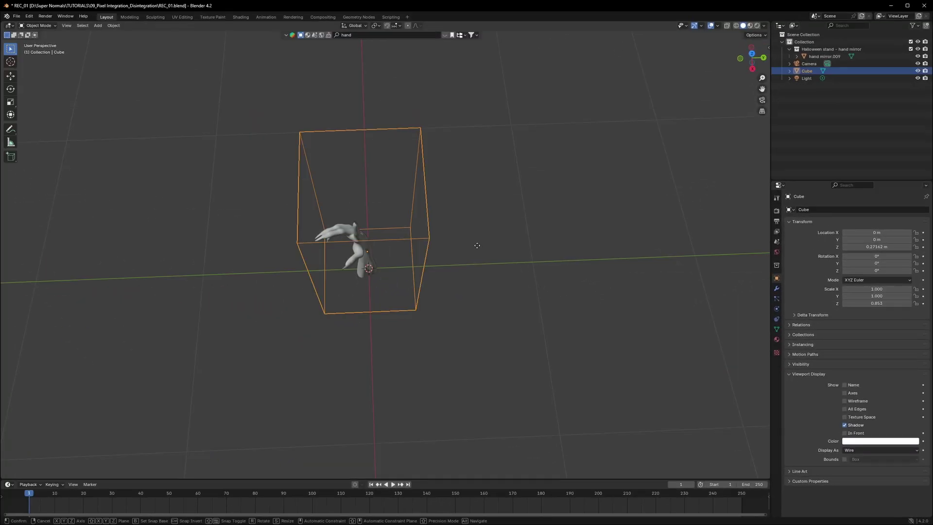
{"action": "key", "text": "g"}
{"action": "key", "text": "y"}
{"action": "left_click", "coordinate": [453, 246]}
Raise the wire cube along Z until it sits just above the fingertips.
{"action": "left_click_drag", "start_coordinate": [458, 255], "coordinate": [448, 260]}
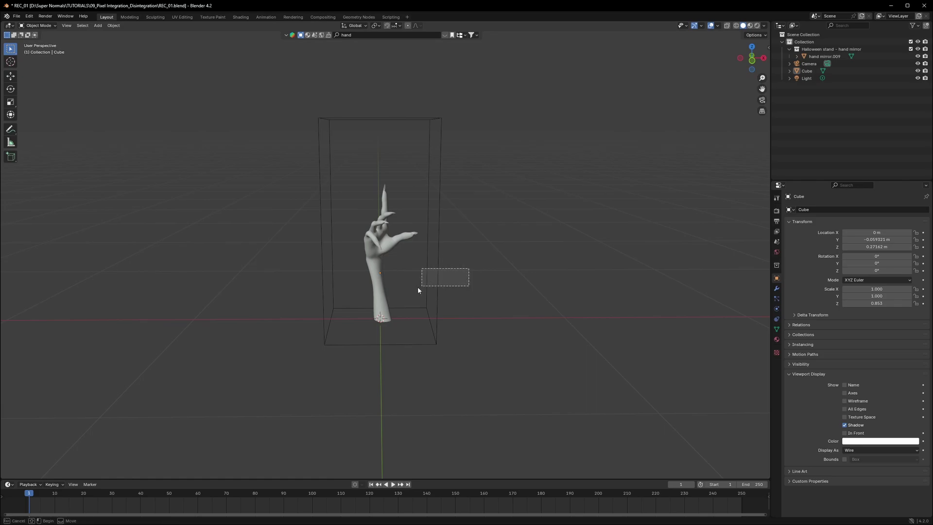
{"action": "left_click_drag", "start_coordinate": [418, 287], "coordinate": [416, 289]}
{"action": "key", "text": "g"}
{"action": "key", "text": "z"}
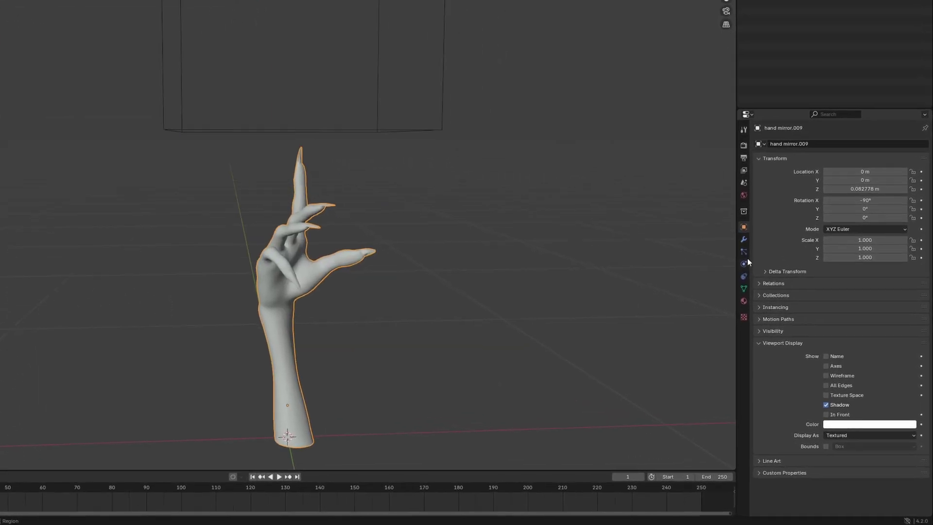
Add a Boolean Difference modifier to the hand, with the wire cube as its object and the Fast solver.
{"action": "left_click", "coordinate": [776, 288]}
{"action": "left_click", "coordinate": [820, 51]}
{"action": "type", "text": "bool"}
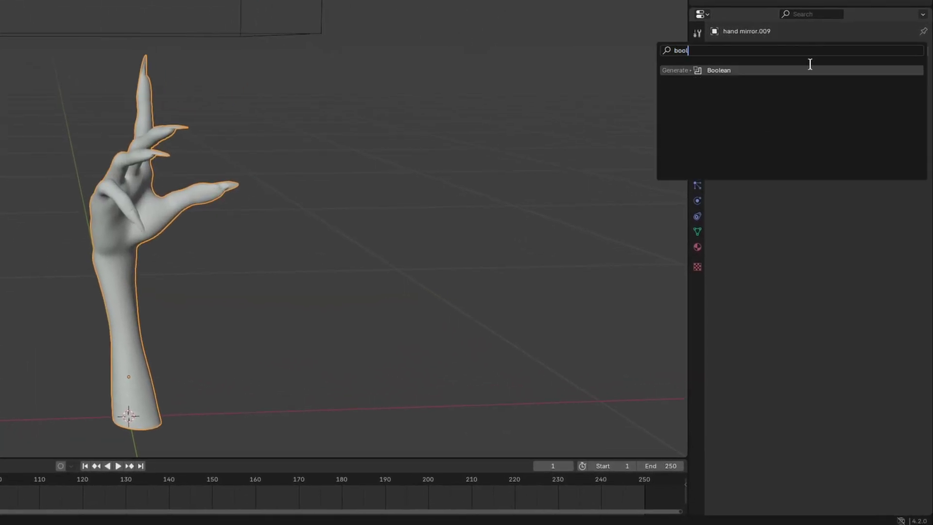
{"action": "left_click", "coordinate": [737, 71]}
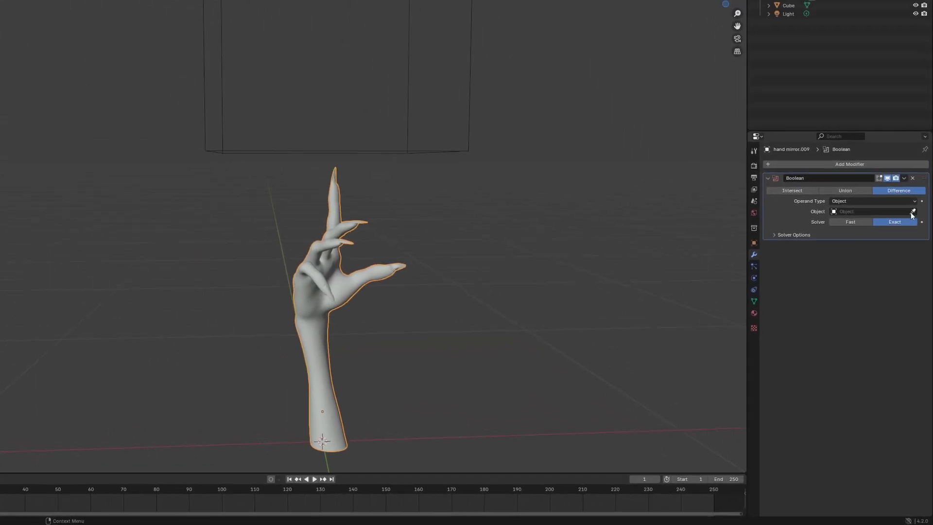
{"action": "left_click", "coordinate": [907, 113]}
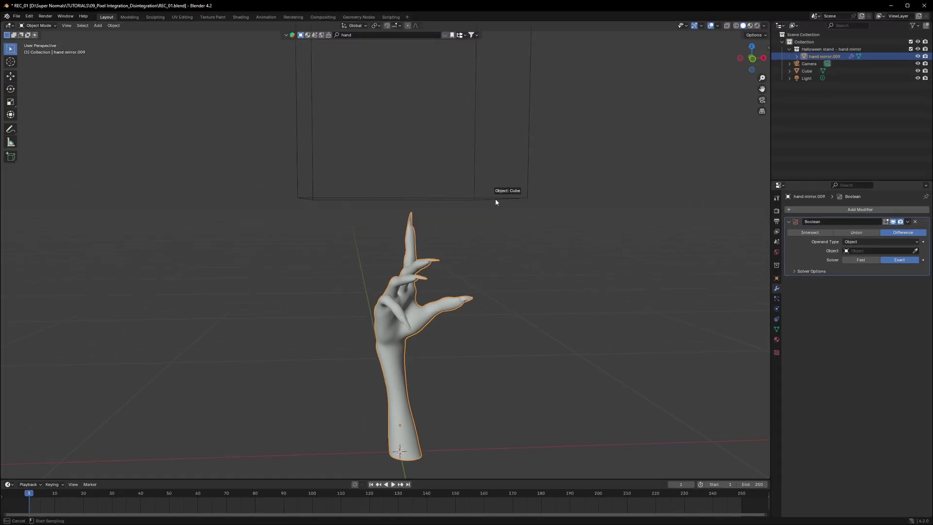
{"action": "left_click", "coordinate": [496, 201]}
{"action": "left_click", "coordinate": [848, 260]}
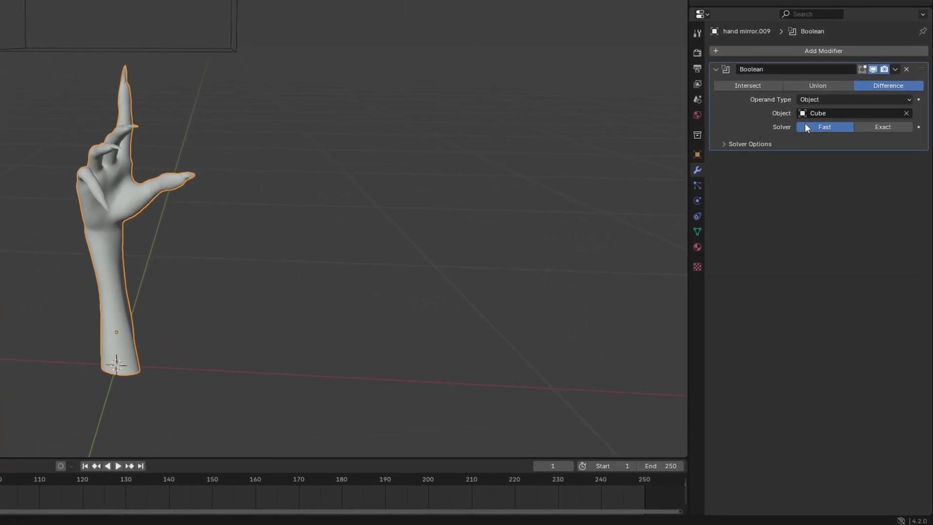
Slide the wire cube along Z through the hand to test the Boolean cut, and bring it back above the fingertips.
{"action": "left_click_drag", "start_coordinate": [274, 0], "coordinate": [218, 24]}
{"action": "key", "text": "g"}
{"action": "key", "text": "z"}
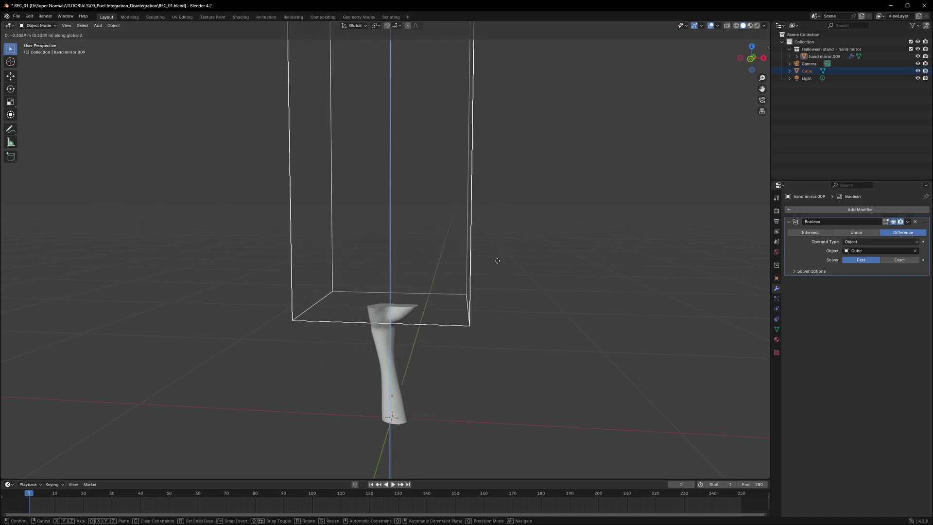
{"action": "left_click", "coordinate": [491, 265]}
{"action": "middle_click_drag", "start_coordinate": [491, 264], "coordinate": [532, 236]}
{"action": "key", "text": "g"}
{"action": "key", "text": "z"}
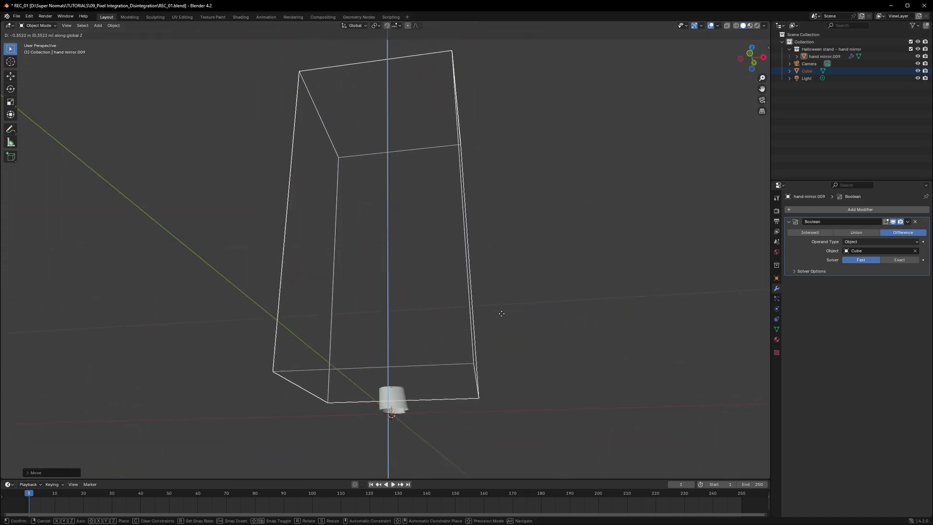
{"action": "left_click", "coordinate": [507, 275]}
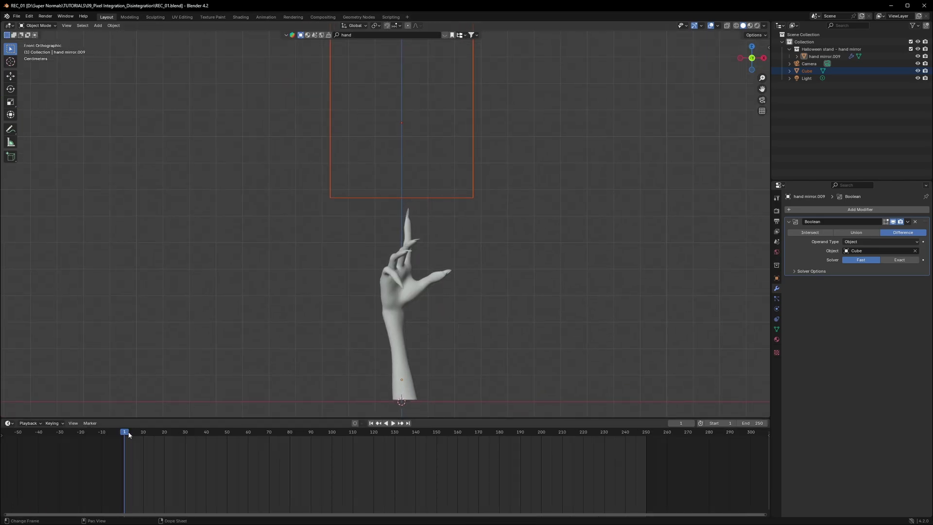
Animate the wire cube along Z with keyframes, from above the hand at frame 1 down over the whole hand at frame 180.
{"action": "key", "text": "space"}
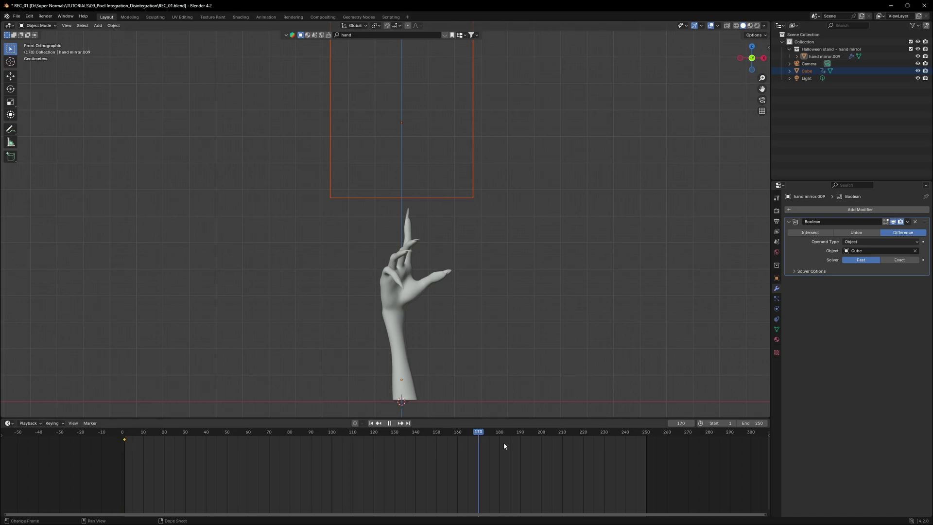
{"action": "key", "text": "space"}
{"action": "key", "text": "i"}
{"action": "key", "text": "g"}
{"action": "key", "text": "z"}
{"action": "left_click", "coordinate": [493, 375]}
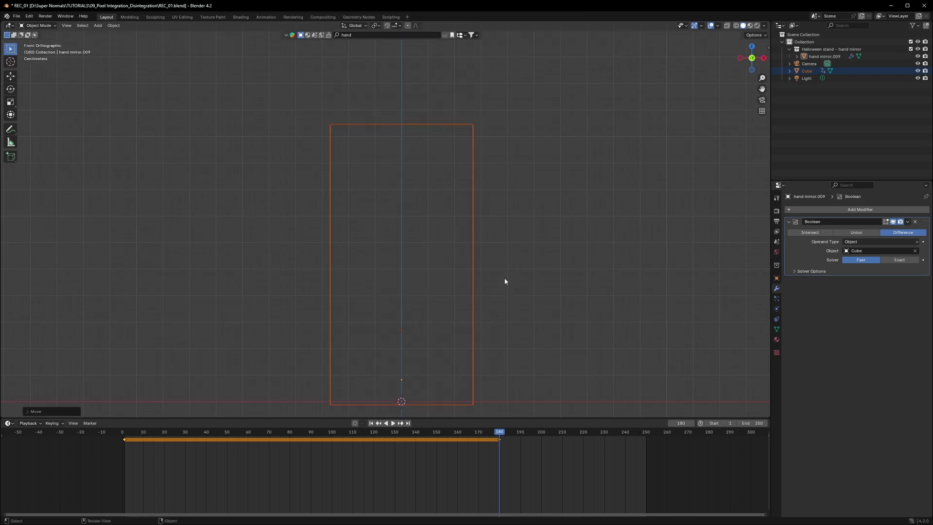
{"action": "key", "text": "i"}
{"action": "key", "text": "space"}
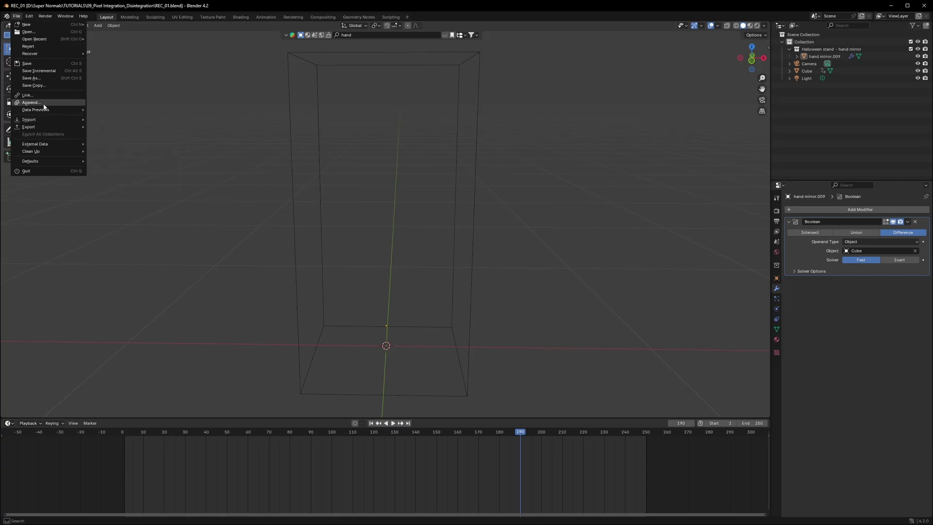
Append the NodeGroup node tree from the blend file whose name starts with "FREEE".
{"action": "left_click", "coordinate": [42, 103]}
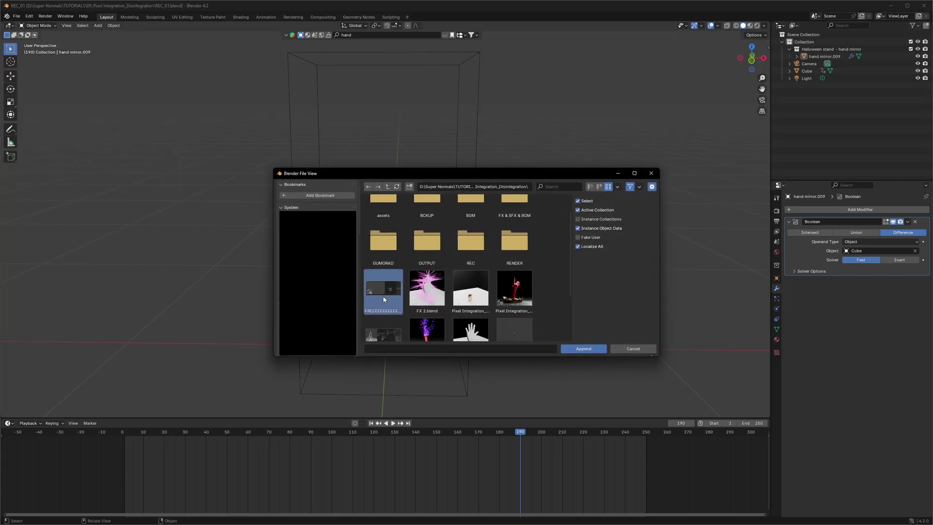
{"action": "double_click", "coordinate": [384, 299]}
{"action": "double_click", "coordinate": [472, 262]}
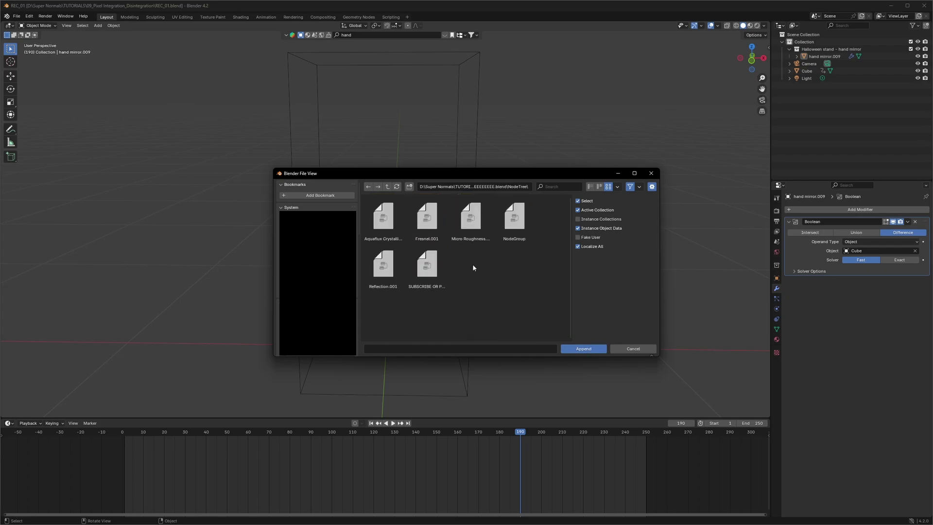
{"action": "left_click", "coordinate": [514, 217]}
{"action": "left_click", "coordinate": [584, 348]}
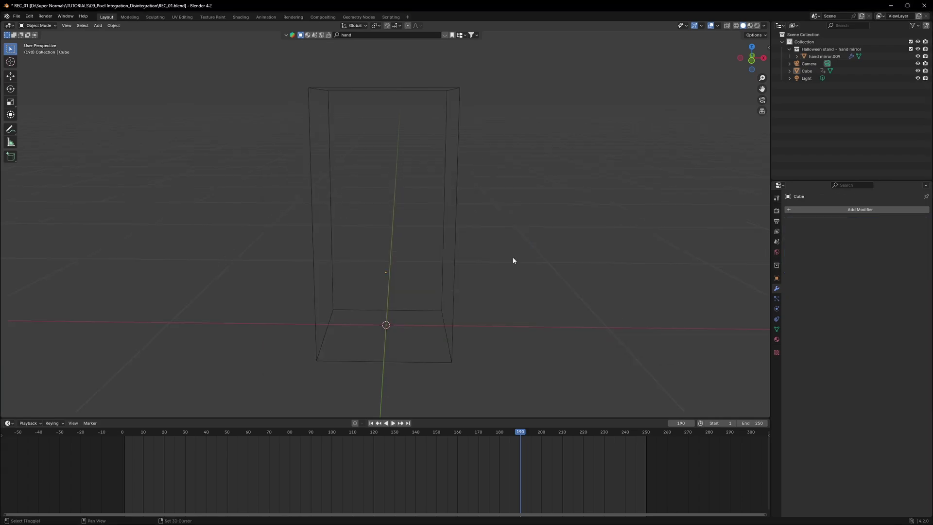
Add a second cube at the origin and scale it down to less than half its size.
{"action": "key", "text": "shift+a"}
{"action": "mouse_move", "coordinate": [501, 257]}
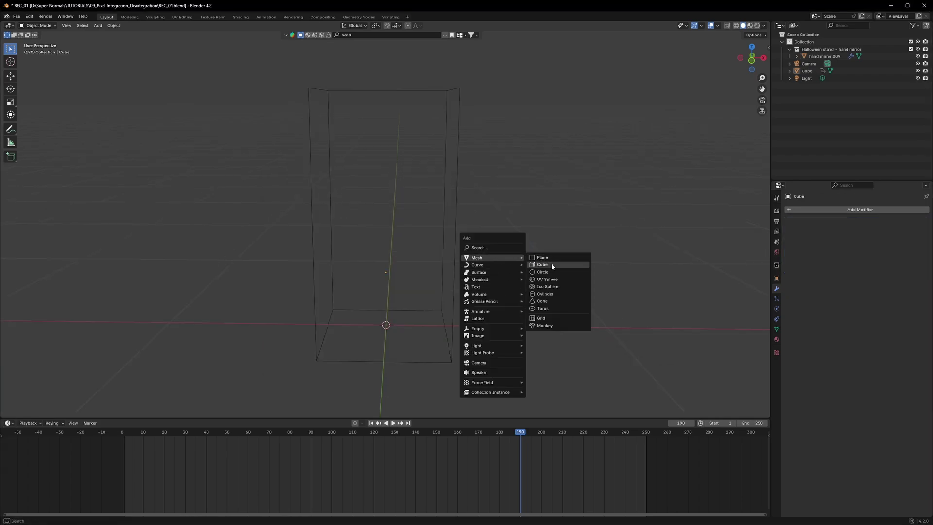
{"action": "left_click", "coordinate": [553, 265]}
{"action": "scroll", "coordinate": [515, 284], "scroll_direction": "down", "scroll_amount": 3}
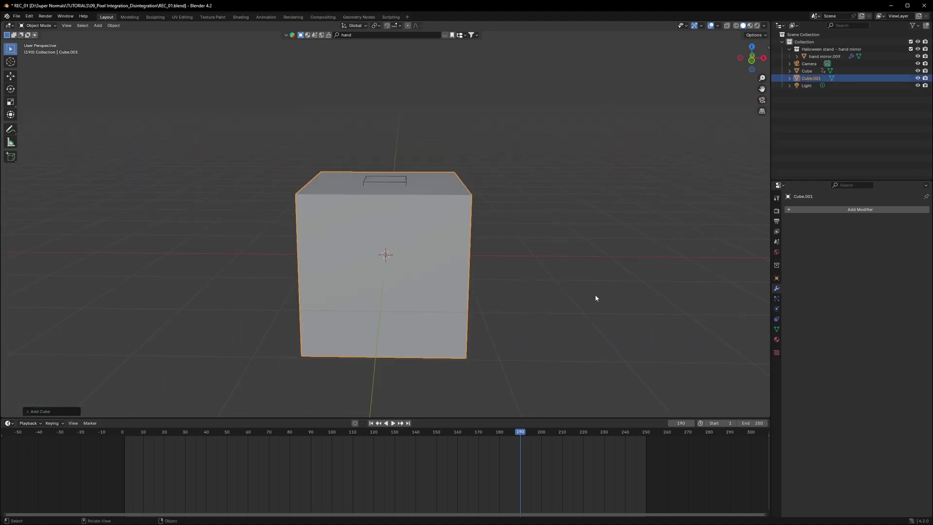
{"action": "key", "text": "s"}
{"action": "left_click", "coordinate": [415, 281]}
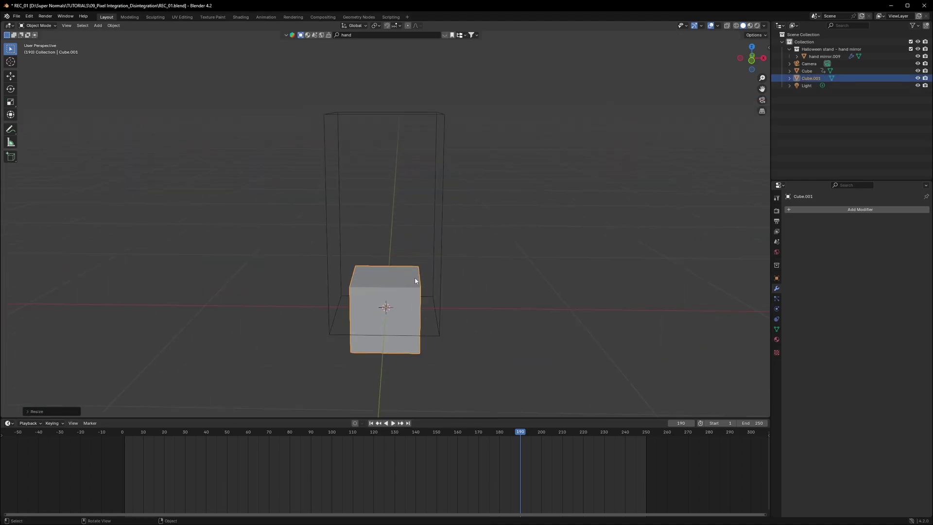
Give the new cube a Geometry Nodes modifier with a new node tree and open it in a Geometry Node Editor beside the viewport.
{"action": "left_click", "coordinate": [807, 210]}
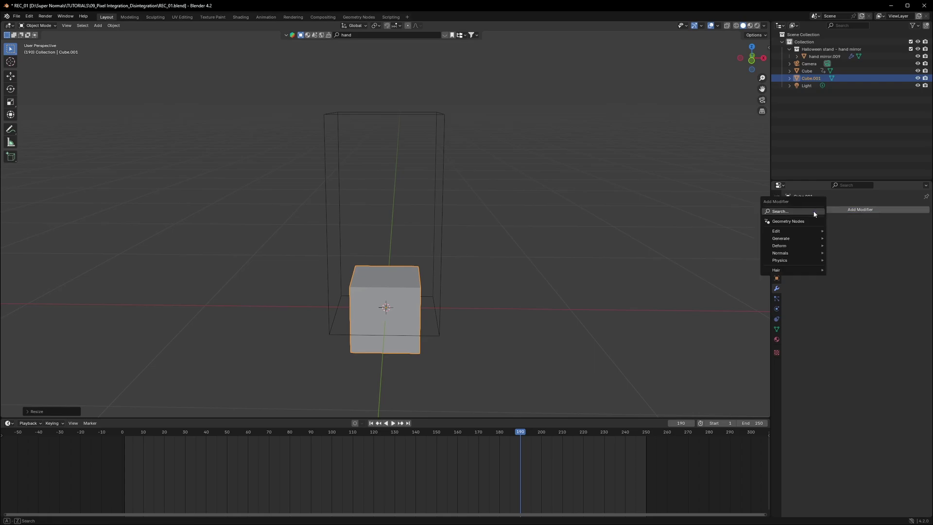
{"action": "left_click", "coordinate": [788, 221]}
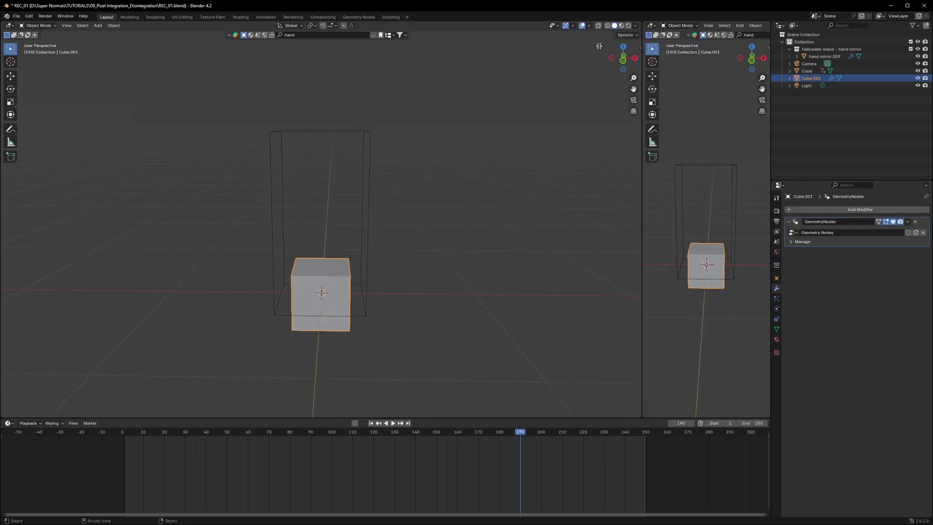
{"action": "left_click_drag", "start_coordinate": [646, 66], "coordinate": [443, 64]}
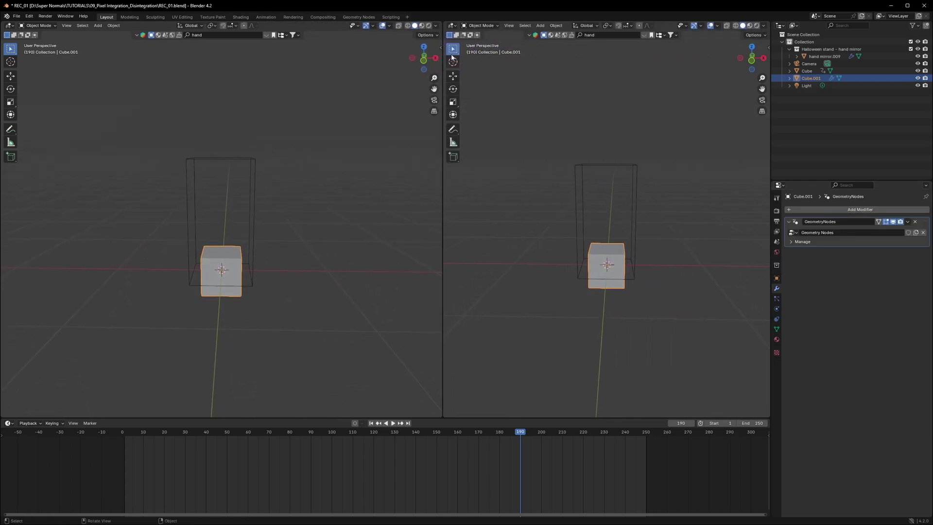
{"action": "left_click", "coordinate": [454, 26]}
{"action": "left_click", "coordinate": [469, 87]}
{"action": "key", "text": "n"}
{"action": "key", "text": "Home"}
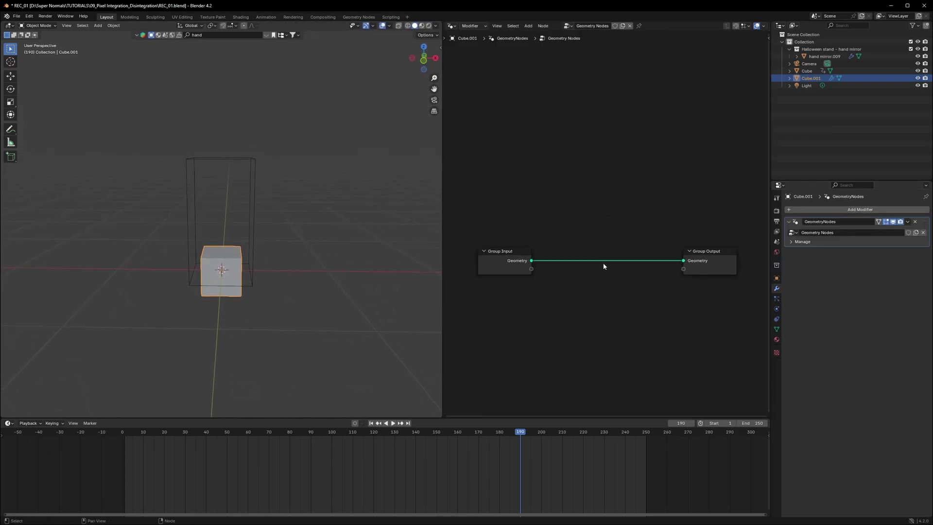
Delete the Group Input node and add the appended NodeGroup before the Group Output.
{"action": "left_click_drag", "start_coordinate": [500, 209], "coordinate": [477, 293]}
{"action": "key", "text": "x"}
{"action": "key", "text": "shift+a"}
{"action": "mouse_move", "coordinate": [504, 225]}
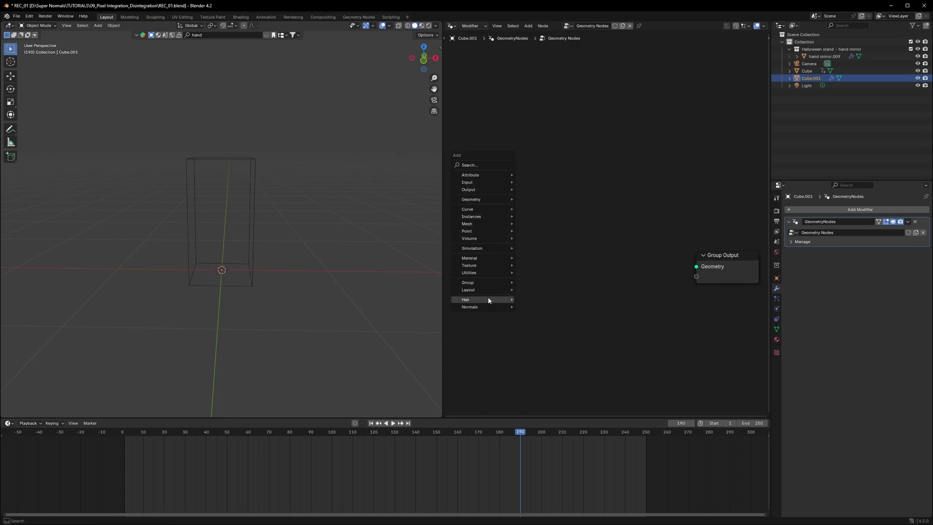
{"action": "left_click", "coordinate": [548, 301]}
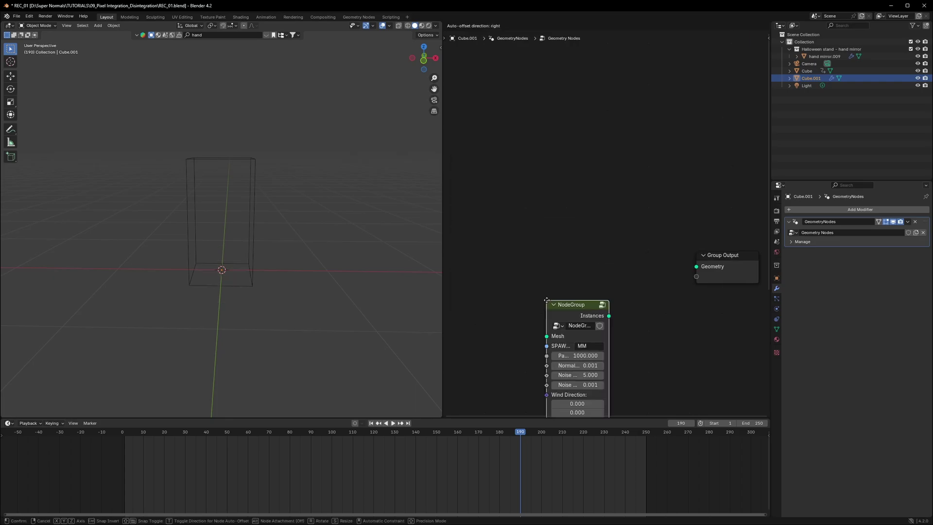
{"action": "left_click", "coordinate": [550, 198]}
{"action": "middle_click_drag", "start_coordinate": [656, 269], "coordinate": [602, 236]}
{"action": "left_click_drag", "start_coordinate": [531, 182], "coordinate": [538, 189]}
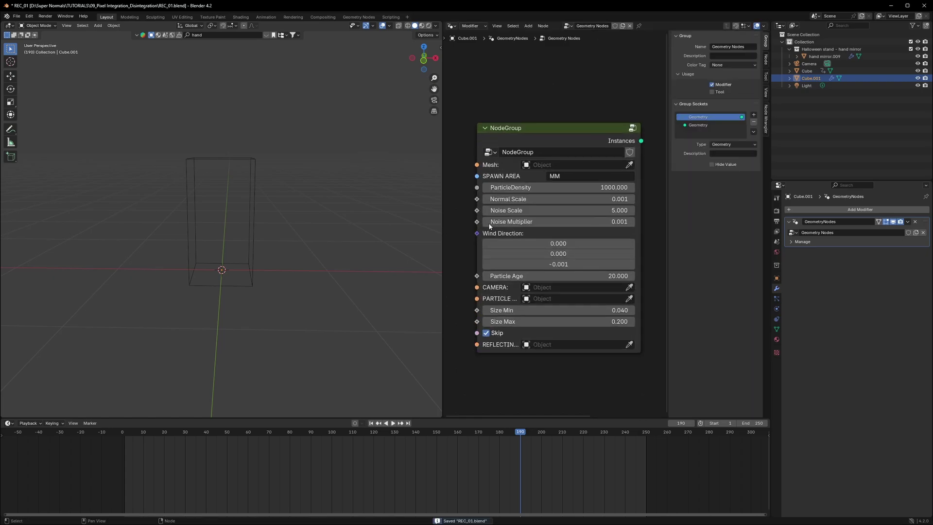
Connect the NodeGroup's Instances output to the Geometry input of the Group Output.
{"action": "scroll", "coordinate": [488, 223], "scroll_direction": "up", "scroll_amount": 1}
{"action": "middle_click_drag", "start_coordinate": [489, 222], "coordinate": [495, 260]}
{"action": "scroll", "coordinate": [549, 218], "scroll_direction": "down", "scroll_amount": 8}
{"action": "middle_click_drag", "start_coordinate": [616, 212], "coordinate": [590, 212]}
{"action": "scroll", "coordinate": [554, 224], "scroll_direction": "up", "scroll_amount": 2}
{"action": "left_click_drag", "start_coordinate": [584, 181], "coordinate": [625, 219]}
{"action": "middle_click_drag", "start_coordinate": [518, 225], "coordinate": [572, 246]}
{"action": "scroll", "coordinate": [555, 224], "scroll_direction": "up", "scroll_amount": 4}
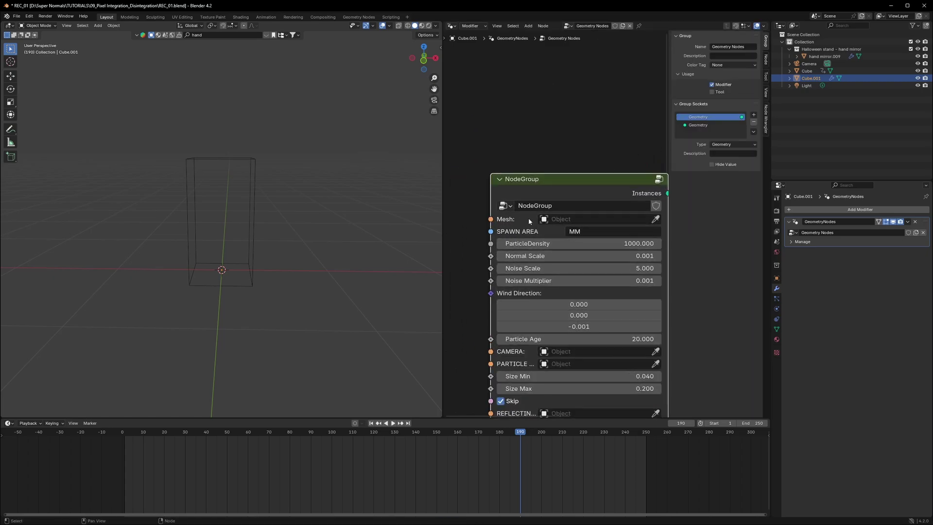
Assign the hand object hand mirror.009 as the NodeGroup's Mesh and save the file.
{"action": "left_click", "coordinate": [656, 219]}
{"action": "left_click", "coordinate": [223, 237]}
{"action": "key", "text": "ctrl+s"}
Play the animation to check the cube cutting away the hand.
{"action": "scroll", "coordinate": [251, 257], "scroll_direction": "up", "scroll_amount": 3}
{"action": "key", "text": "space"}
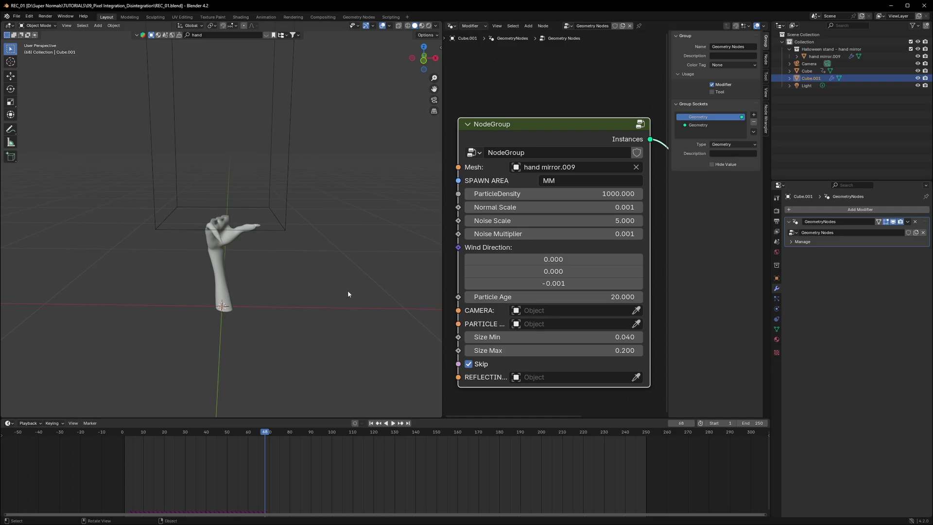
Add a cube at the base of the hand, scale it to about 0.47 and apply its scale.
{"action": "left_click", "coordinate": [348, 291]}
{"action": "key", "text": "s"}
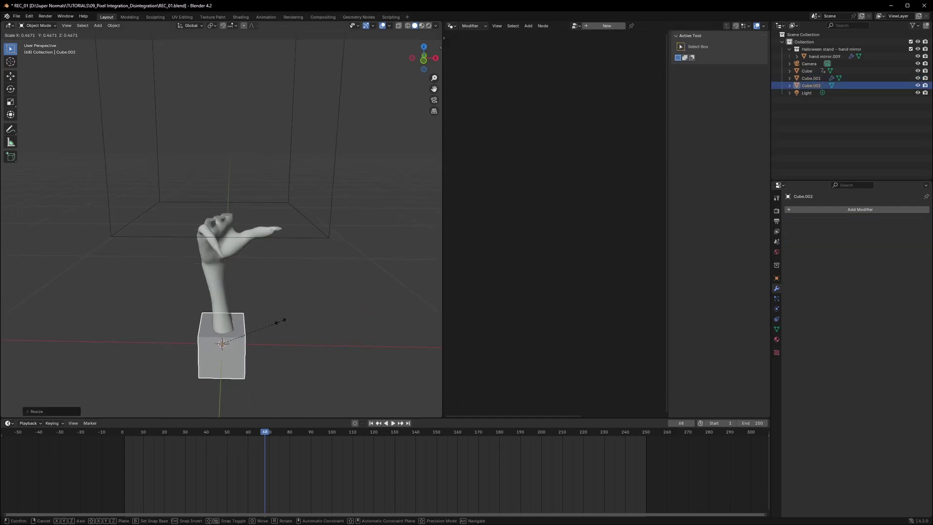
{"action": "left_click", "coordinate": [278, 322]}
{"action": "key", "text": "ctrl+a"}
{"action": "left_click", "coordinate": [254, 339]}
Bevel all edges of the new cube with extra segments so its corners are rounded.
{"action": "key", "text": "Tab"}
{"action": "key", "text": "ctrl+b"}
{"action": "scroll", "coordinate": [255, 339], "scroll_direction": "up", "scroll_amount": 1}
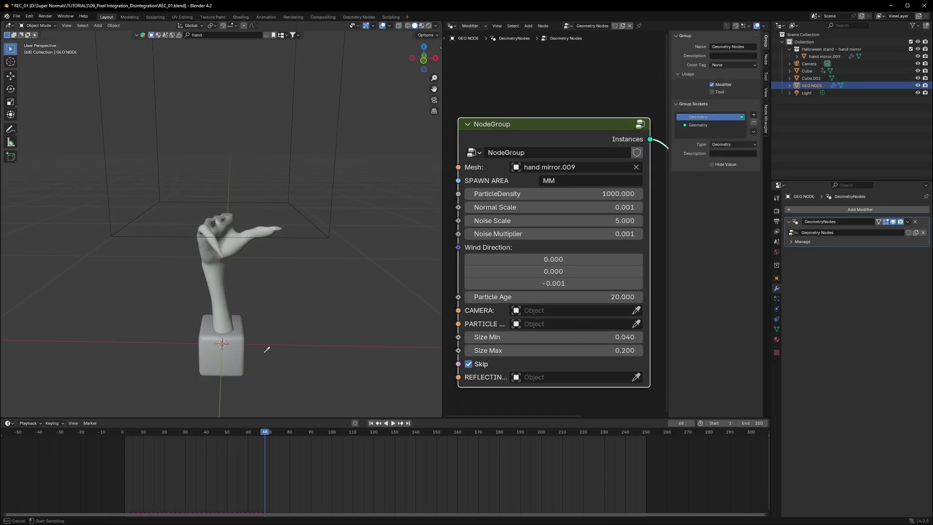
Assign Cube.002 as the NodeGroup's particle object and play the animation from the start.
{"action": "left_click", "coordinate": [241, 345]}
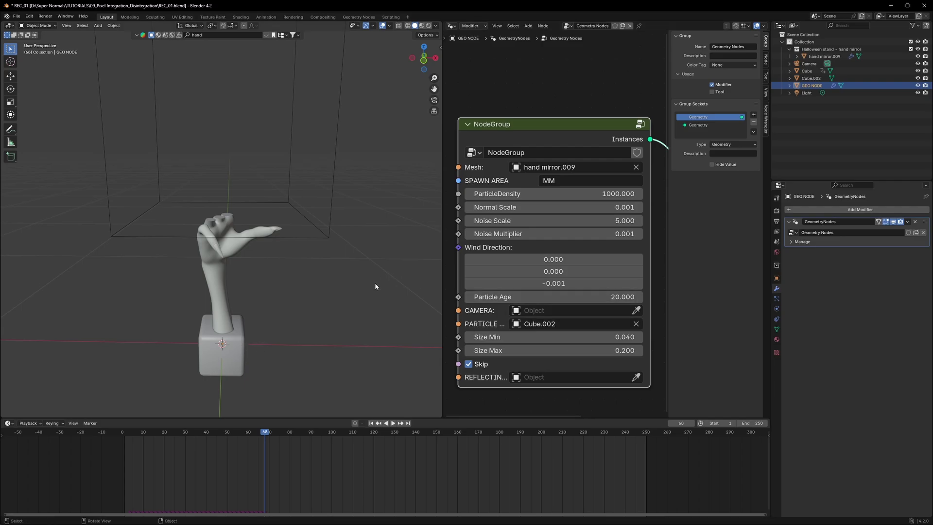
{"action": "key", "text": "space"}
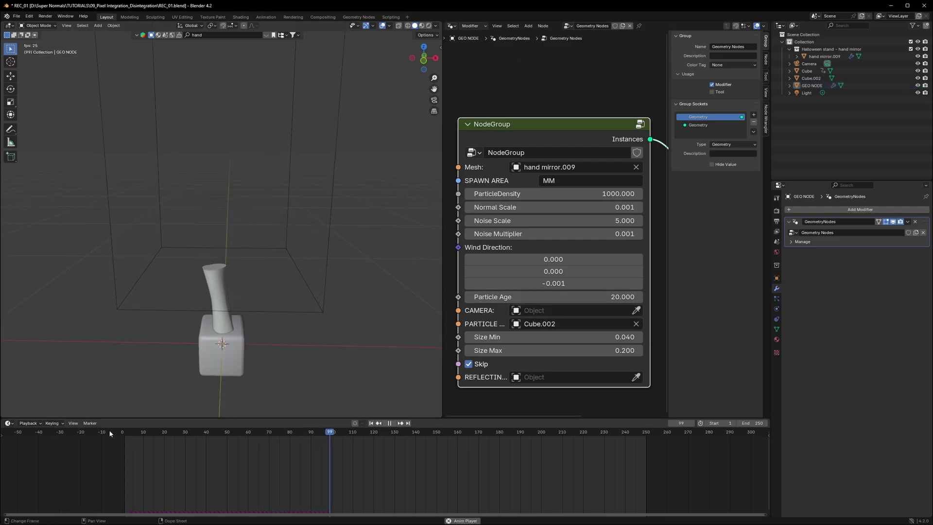
{"action": "left_click", "coordinate": [109, 430]}
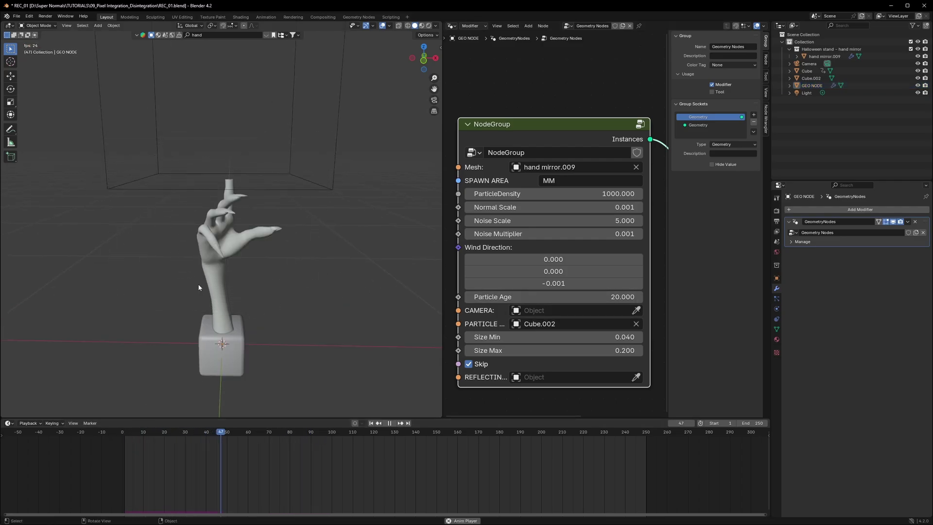
{"action": "key", "text": "space"}
Hide the beveled cube in the viewport and play the animation of the hand being cut.
{"action": "left_click", "coordinate": [237, 356]}
{"action": "key", "text": "h"}
{"action": "left_click", "coordinate": [225, 276]}
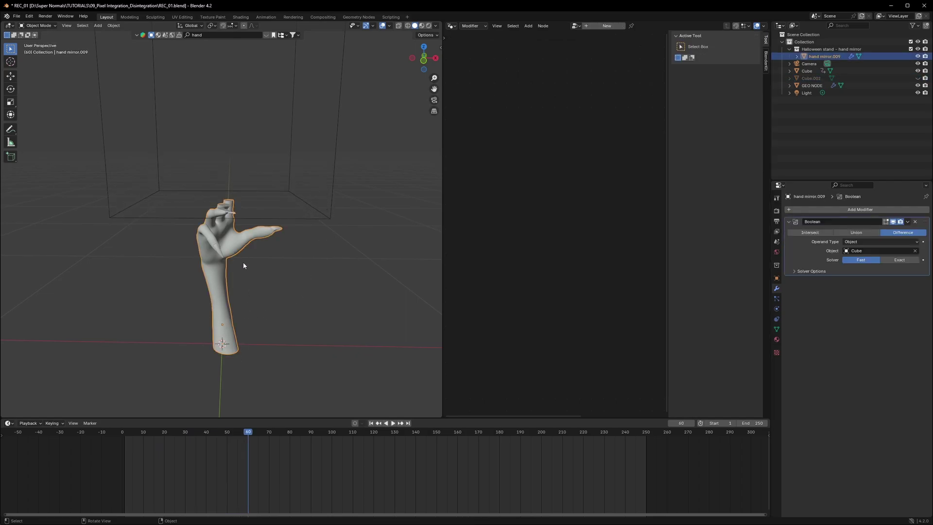
{"action": "key", "text": "space"}
{"action": "key", "text": "alt+a"}
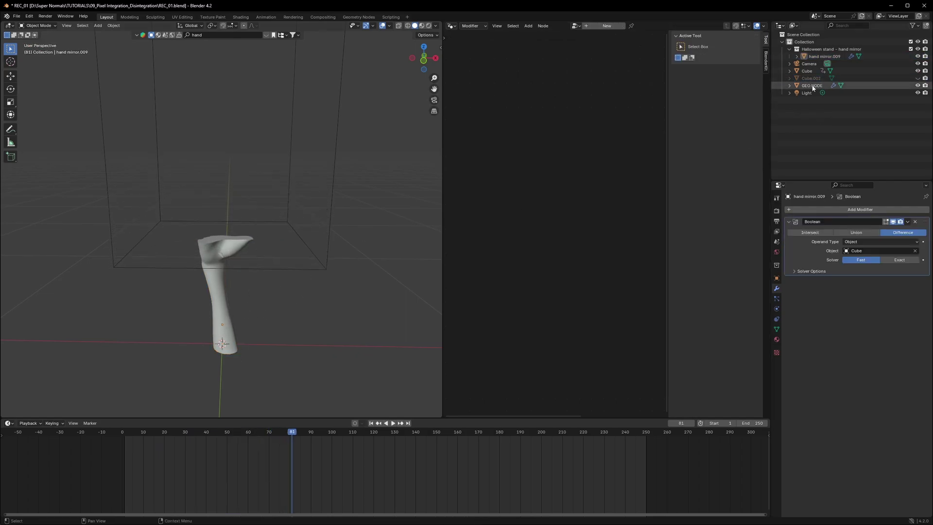
Select the GEO NODE object and pin its node tree in the node editor.
{"action": "left_click", "coordinate": [797, 86]}
{"action": "left_click", "coordinate": [639, 26]}
{"action": "left_click", "coordinate": [639, 26]}
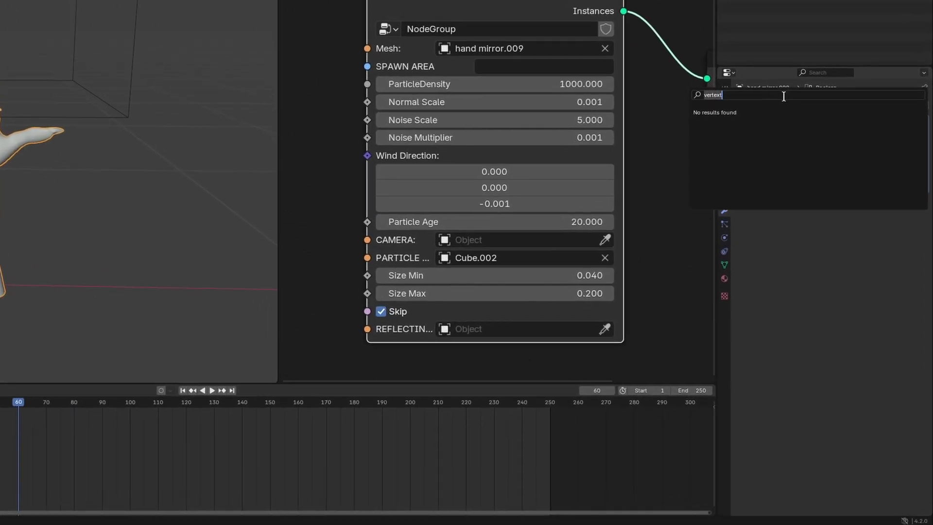
Add a Vertex Weight Proximity modifier to hand mirror.009 with Cube as its target object.
{"action": "type", "text": "vertex"}
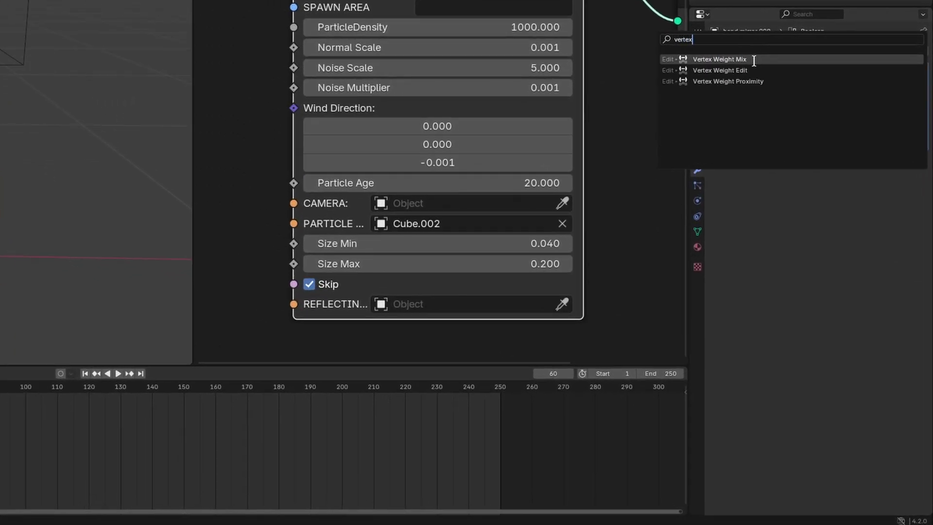
{"action": "left_click", "coordinate": [755, 80]}
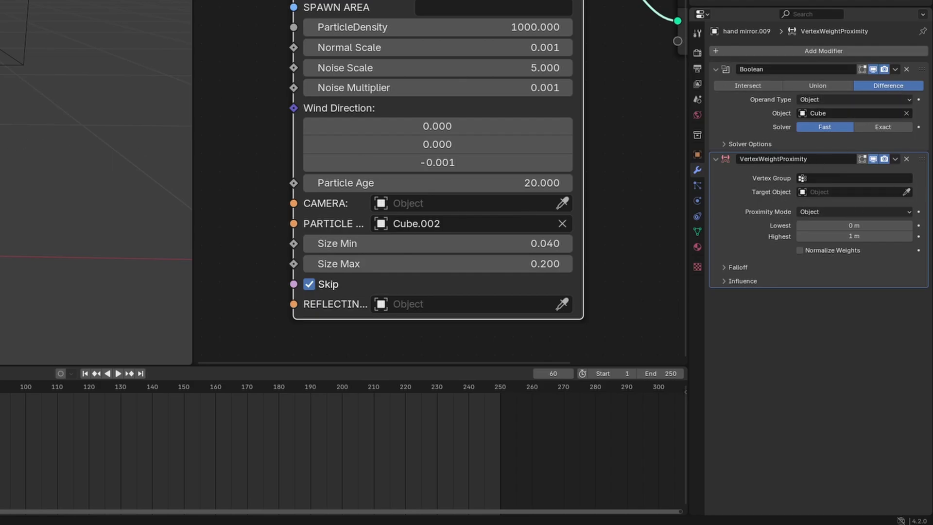
{"action": "left_click", "coordinate": [906, 192]}
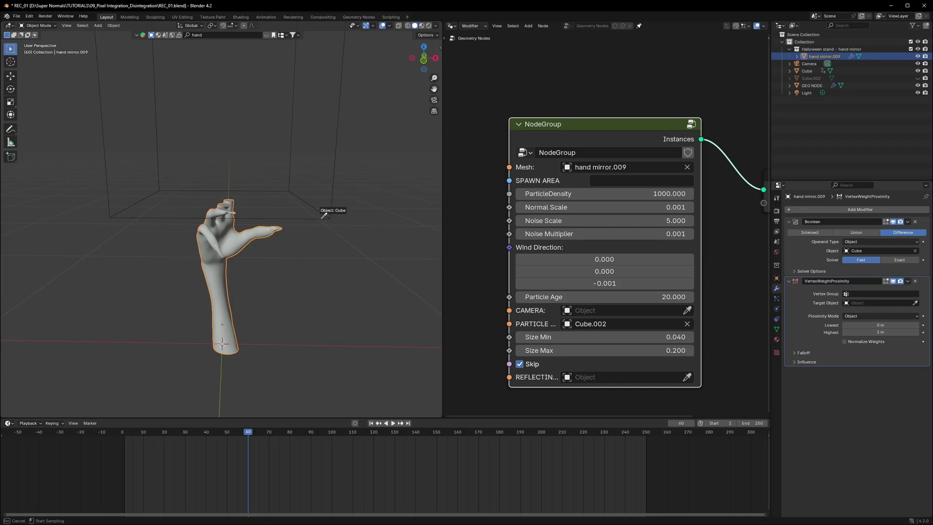
{"action": "left_click", "coordinate": [321, 218]}
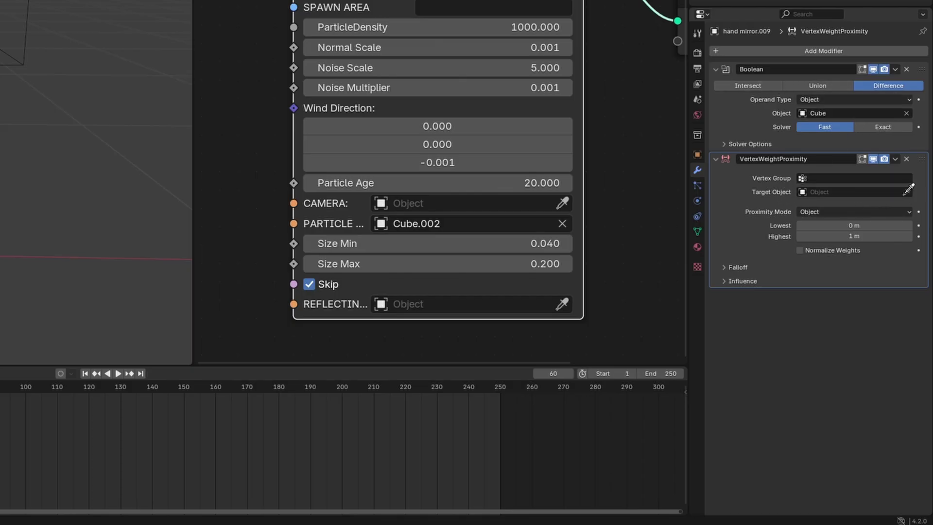
{"action": "left_click", "coordinate": [10, 64]}
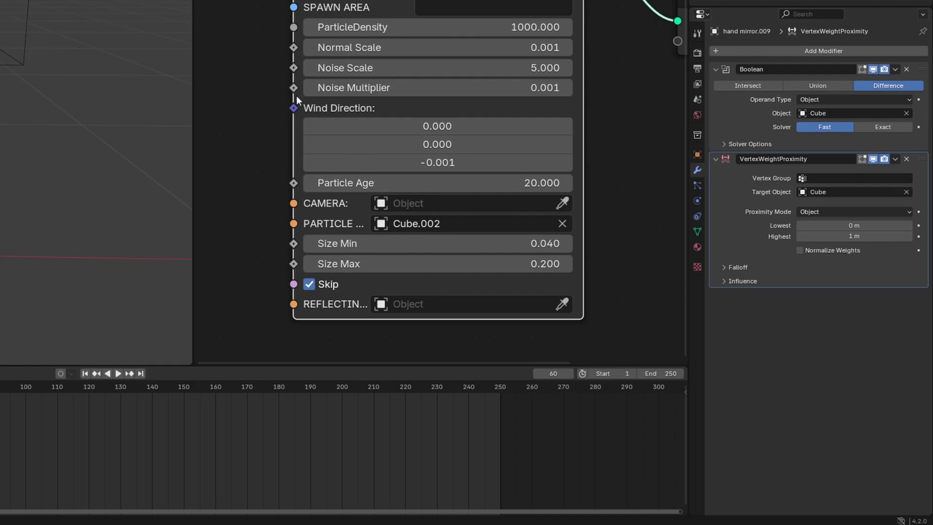
Create a vertex group on the hand mesh and assign all its vertices with weight 1.
{"action": "left_click", "coordinate": [824, 179]}
{"action": "left_click", "coordinate": [725, 193]}
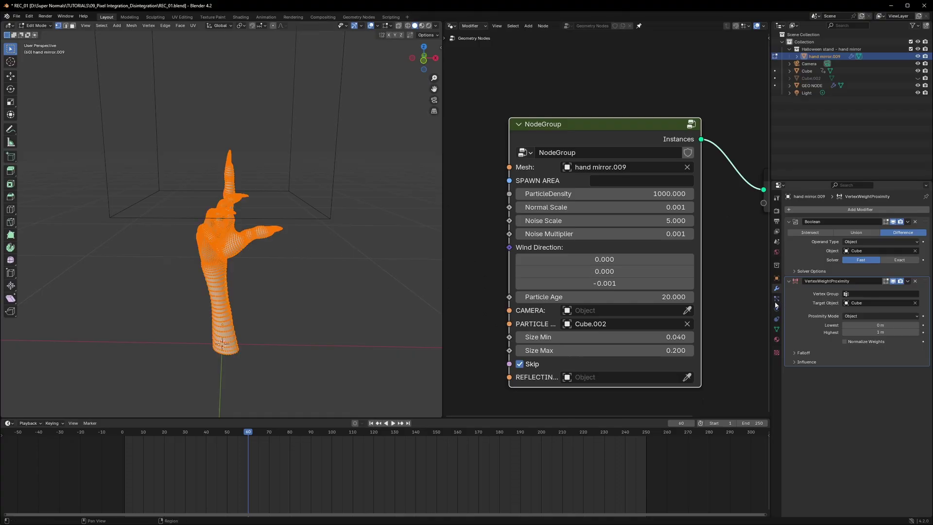
{"action": "left_click", "coordinate": [776, 329]}
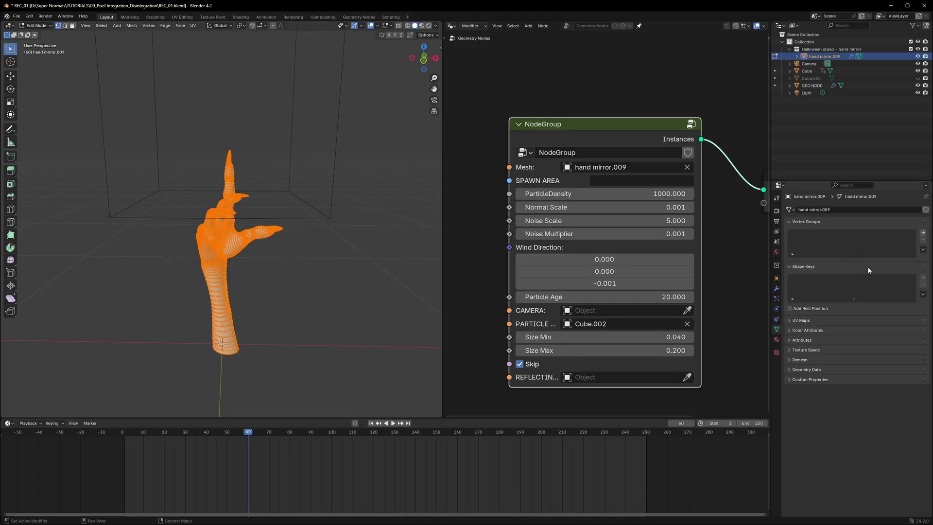
{"action": "left_click", "coordinate": [923, 233]}
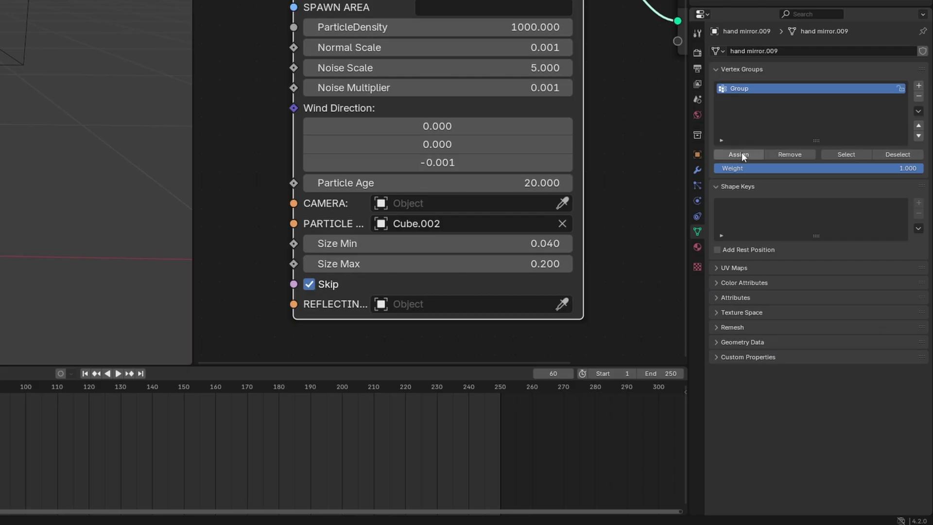
{"action": "key", "text": "Tab"}
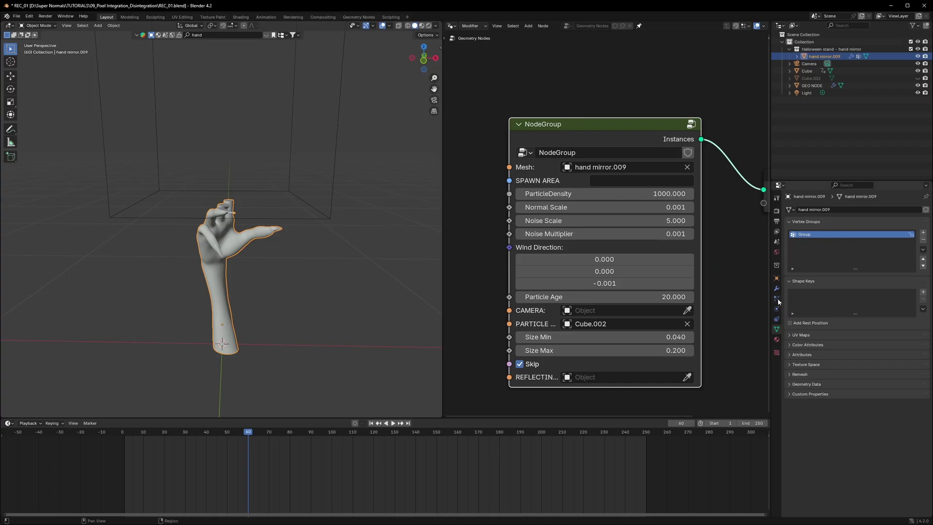
Set the proximity modifier's vertex group to Group and its proximity mode to Geometry using Face.
{"action": "left_click", "coordinate": [777, 288]}
{"action": "left_click", "coordinate": [858, 293]}
{"action": "left_click", "coordinate": [860, 304]}
{"action": "left_click", "coordinate": [867, 316]}
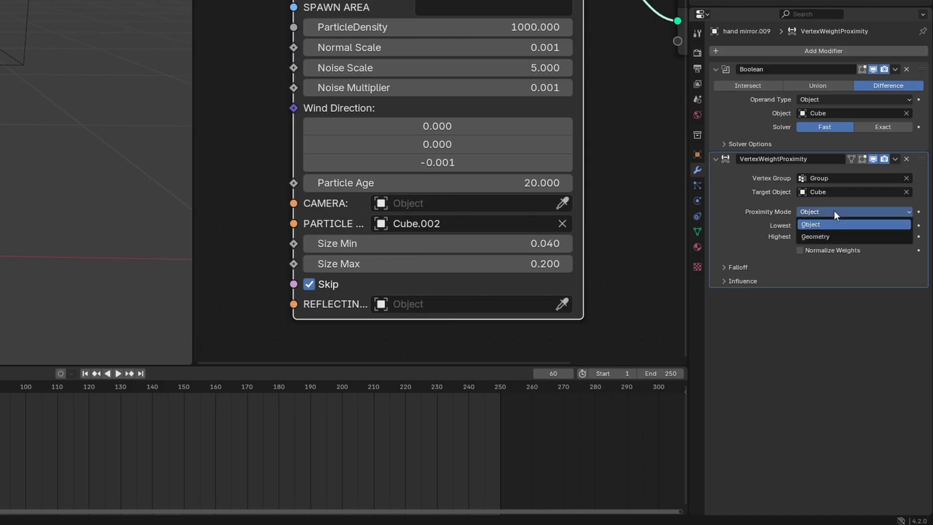
{"action": "left_click", "coordinate": [826, 237]}
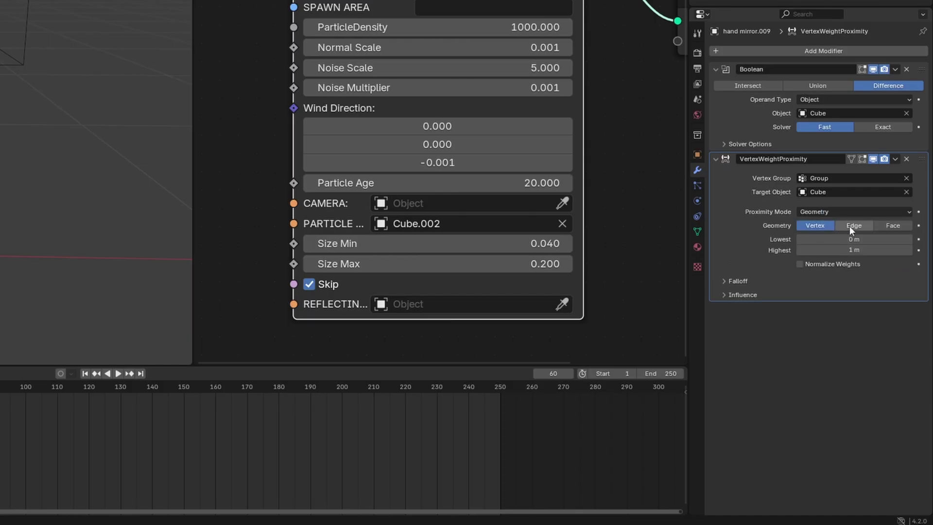
{"action": "left_click", "coordinate": [900, 226]}
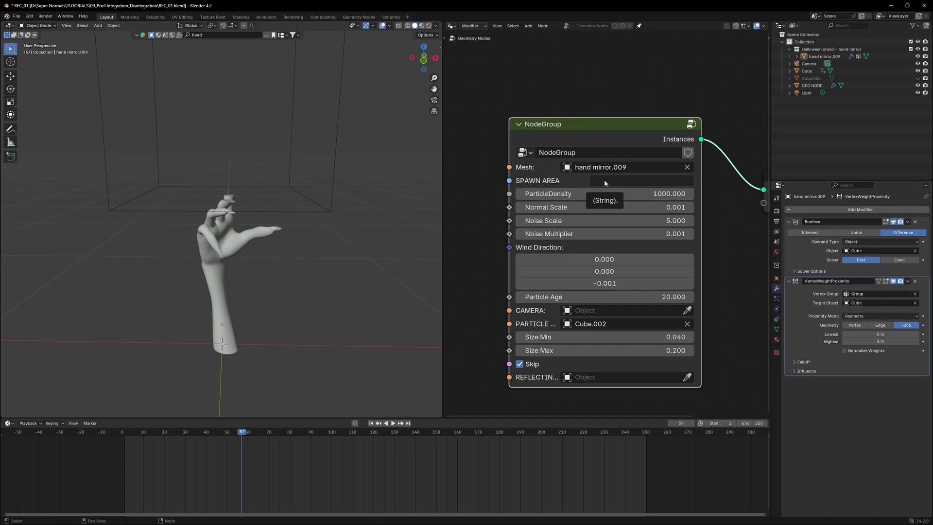
Set the NodeGroup's Spawn Area to Group, turn off Skip and play the animation.
{"action": "type", "text": "Group"}
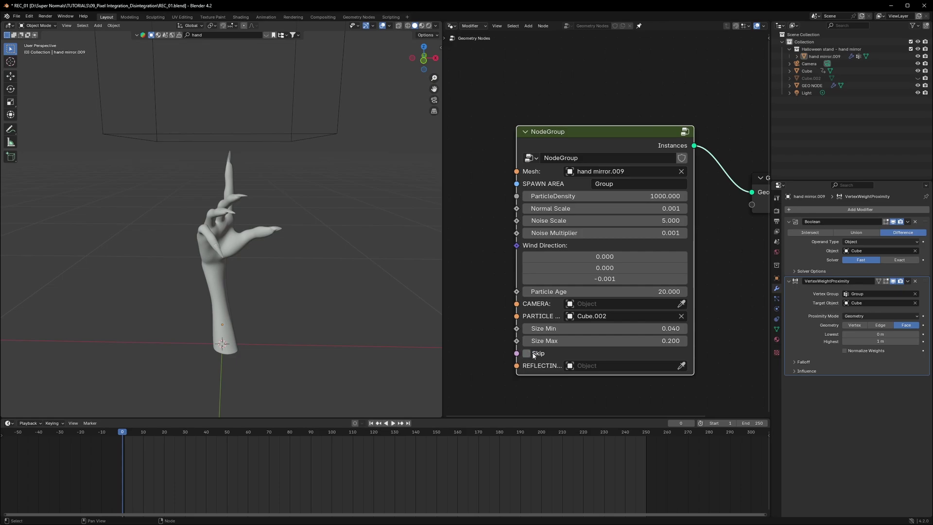
{"action": "key", "text": "space"}
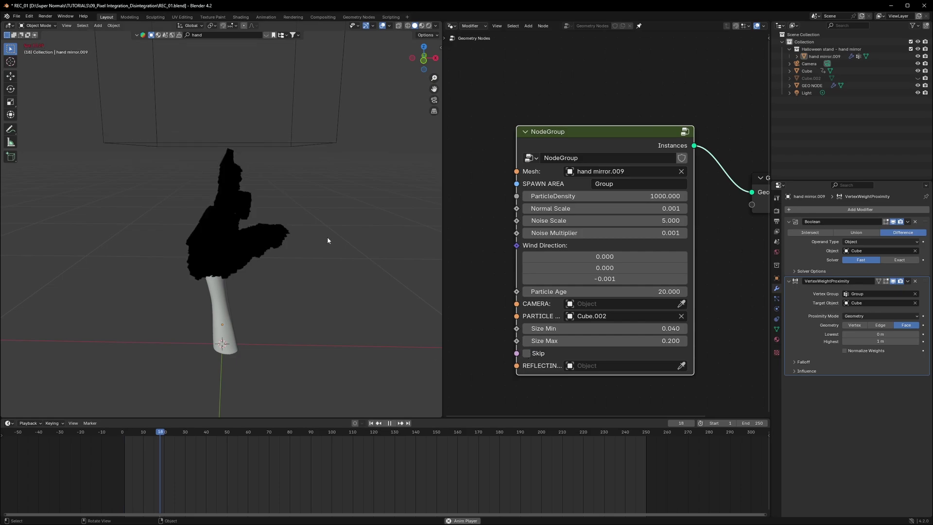
{"action": "middle_click_drag", "start_coordinate": [325, 241], "coordinate": [311, 258]}
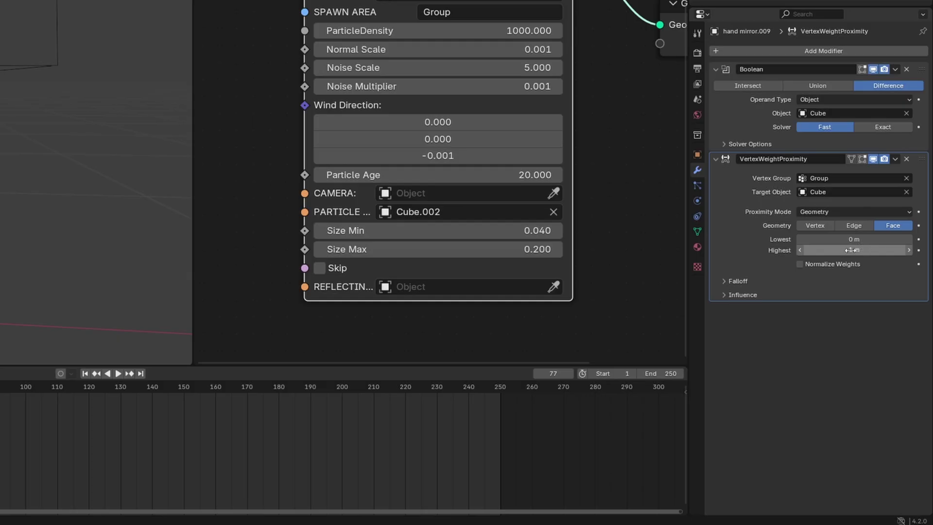
Set the proximity modifier's Highest distance to 0.02 m and play the animation.
{"action": "left_click", "coordinate": [851, 249]}
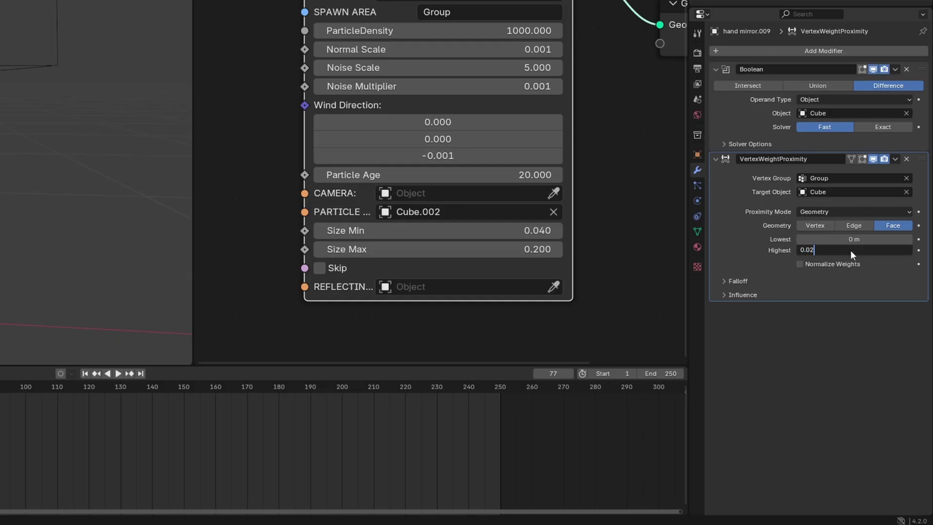
{"action": "key", "text": "Return"}
{"action": "key", "text": "space"}
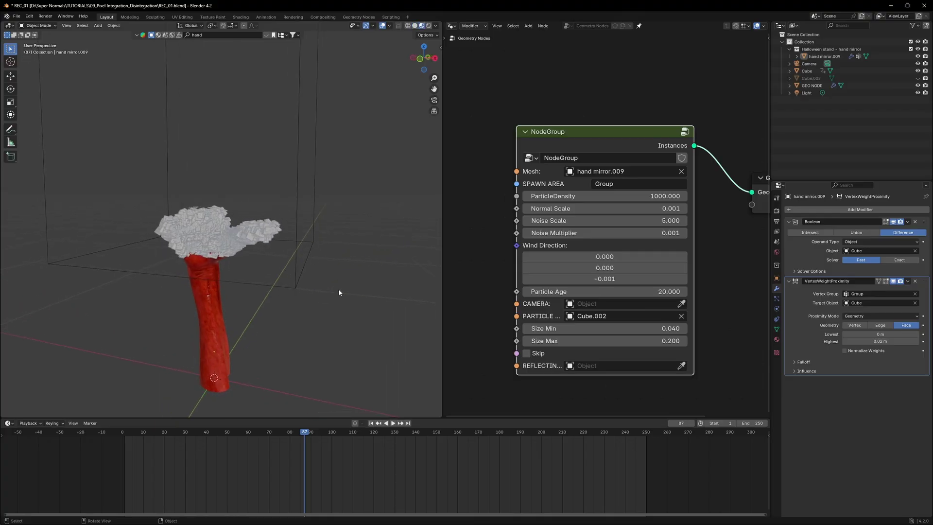
Examine the particles along the hand's cut edge from several angles while replaying the animation.
{"action": "scroll", "coordinate": [334, 290], "scroll_direction": "up", "scroll_amount": 5}
{"action": "middle_click_drag", "start_coordinate": [279, 286], "coordinate": [247, 266]}
{"action": "key", "text": "space"}
{"action": "scroll", "coordinate": [305, 272], "scroll_direction": "down", "scroll_amount": 5}
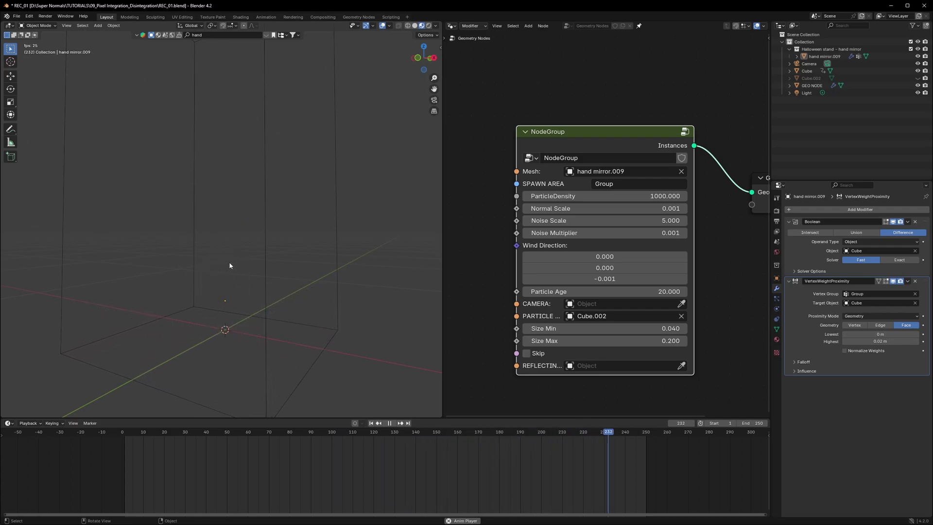
{"action": "middle_click_drag", "start_coordinate": [250, 166], "coordinate": [258, 235]}
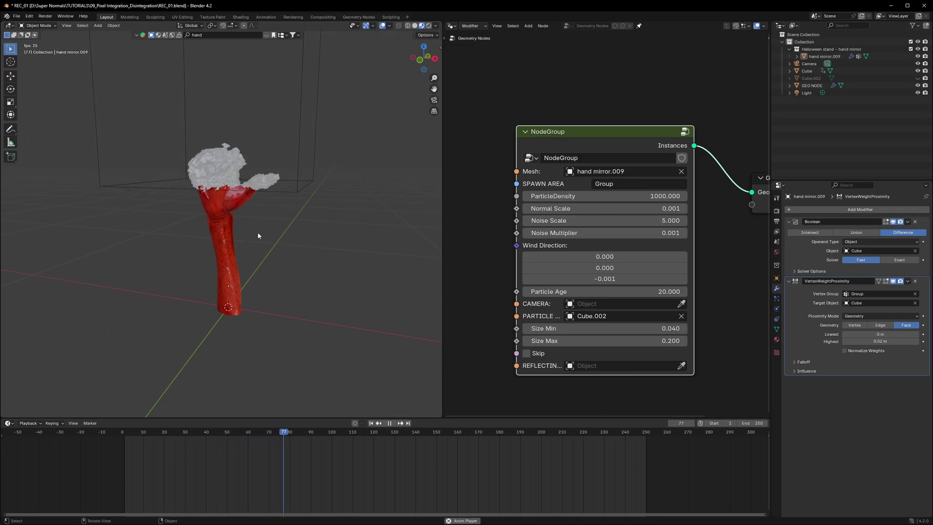
{"action": "key", "text": "space"}
{"action": "middle_click_drag", "start_coordinate": [258, 236], "coordinate": [414, 307]}
{"action": "middle_click_drag", "start_coordinate": [321, 300], "coordinate": [428, 292]}
Set the Z value of the NodeGroup's Wind Direction to 0.001.
{"action": "left_click", "coordinate": [607, 281]}
{"action": "left_click", "coordinate": [531, 281]}
{"action": "left_click", "coordinate": [486, 277]}
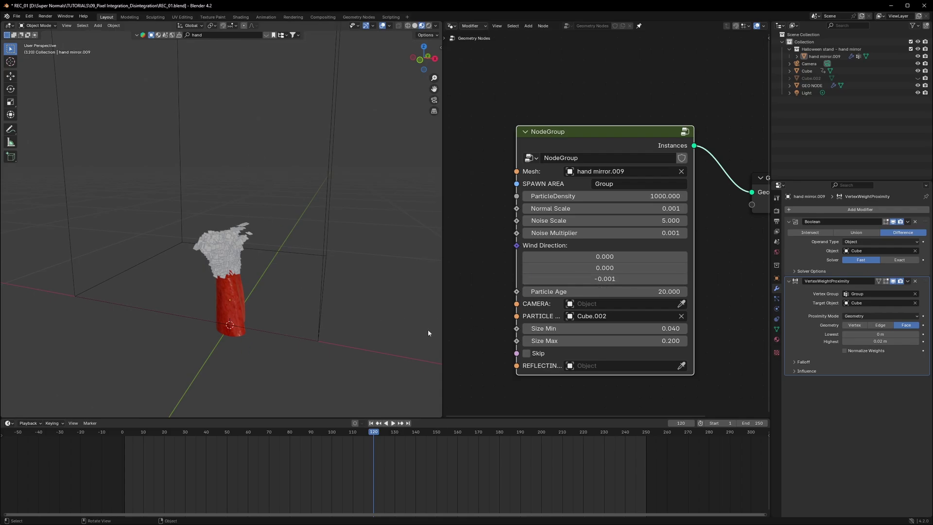
{"action": "left_click", "coordinate": [548, 279]}
{"action": "left_click", "coordinate": [530, 277]}
{"action": "key", "text": "BackSpace"}
{"action": "key", "text": "Return"}
{"action": "left_click", "coordinate": [487, 270]}
Replay the animation from the start and inspect how the particles rise off the hand.
{"action": "left_click", "coordinate": [104, 441]}
{"action": "key", "text": "space"}
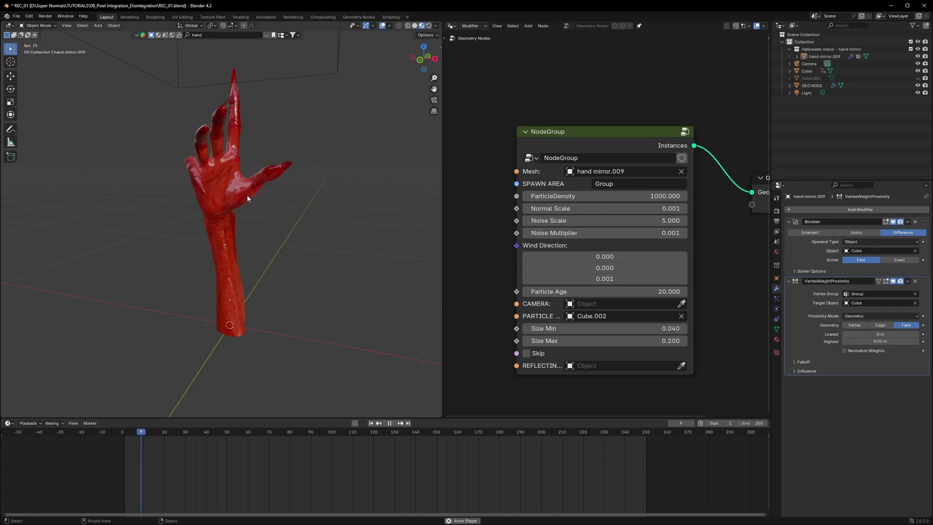
{"action": "middle_click_drag", "start_coordinate": [252, 192], "coordinate": [266, 183]}
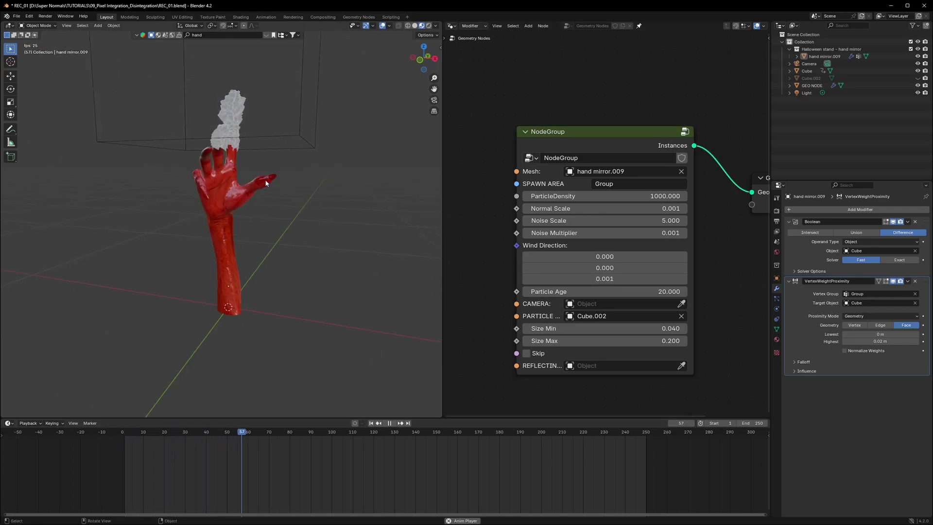
{"action": "key", "text": "space"}
{"action": "key", "text": "space"}
{"action": "key", "text": "space"}
{"action": "scroll", "coordinate": [278, 209], "scroll_direction": "up", "scroll_amount": 1}
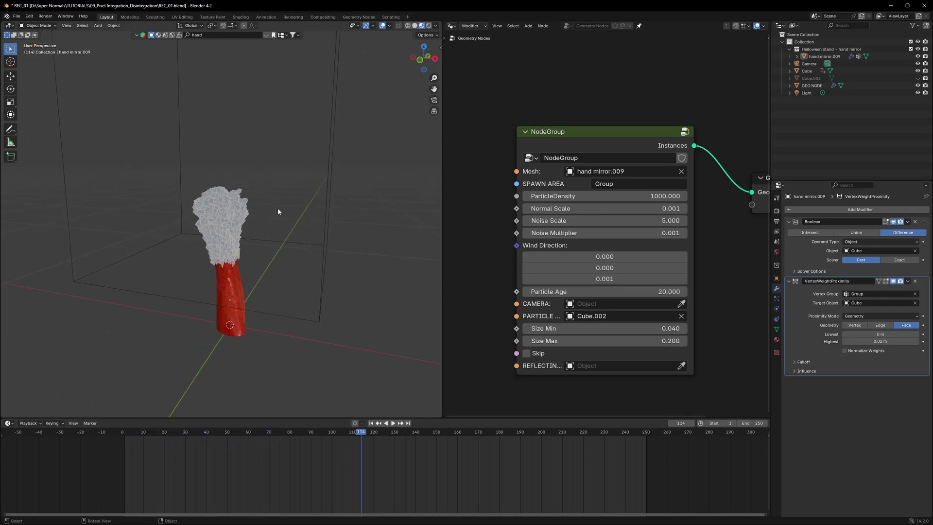
{"action": "middle_click_drag", "start_coordinate": [290, 261], "coordinate": [284, 242], "text": "shift"}
{"action": "scroll", "coordinate": [284, 242], "scroll_direction": "up", "scroll_amount": 2}
{"action": "scroll", "coordinate": [283, 242], "scroll_direction": "down", "scroll_amount": 3}
{"action": "scroll", "coordinate": [284, 242], "scroll_direction": "up", "scroll_amount": 2}
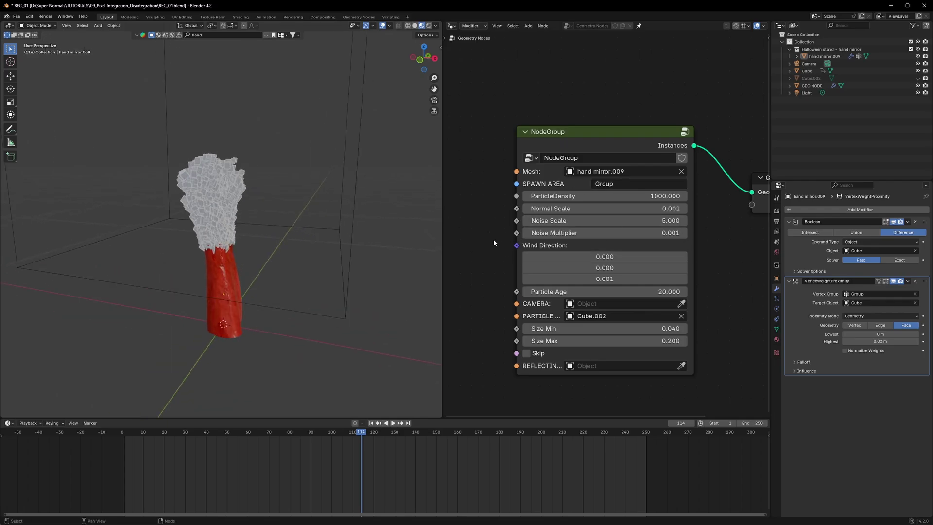
Set the NodeGroup's Particle Age to 40 and replay the animation from the first frame.
{"action": "left_click", "coordinate": [652, 292]}
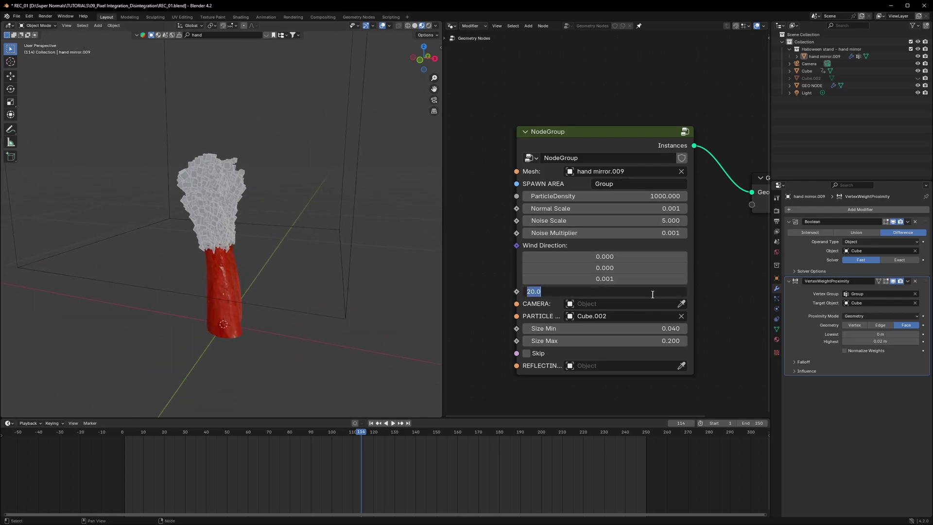
{"action": "type", "text": "40"}
{"action": "key", "text": "Return"}
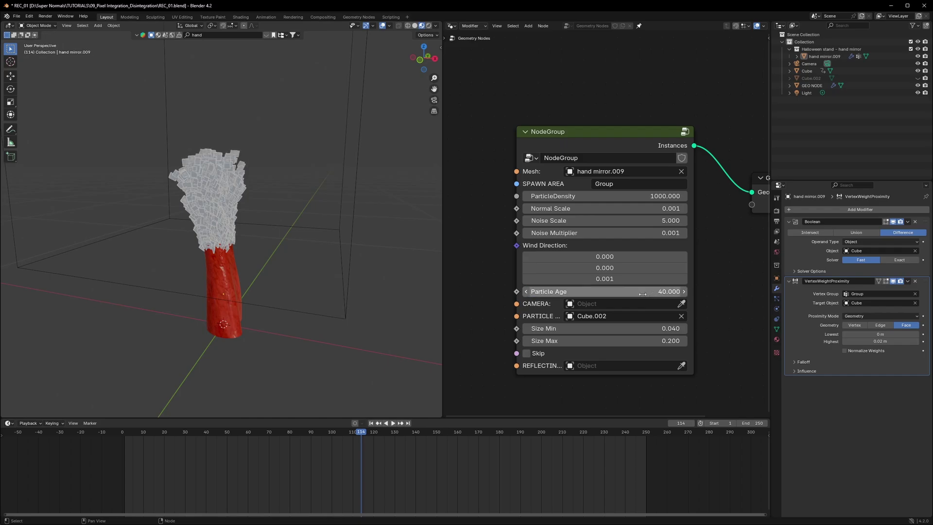
{"action": "key", "text": "shift+Left"}
{"action": "key", "text": "space"}
{"action": "middle_click_drag", "start_coordinate": [240, 235], "coordinate": [239, 251], "text": "shift"}
{"action": "scroll", "coordinate": [240, 252], "scroll_direction": "up", "scroll_amount": 1}
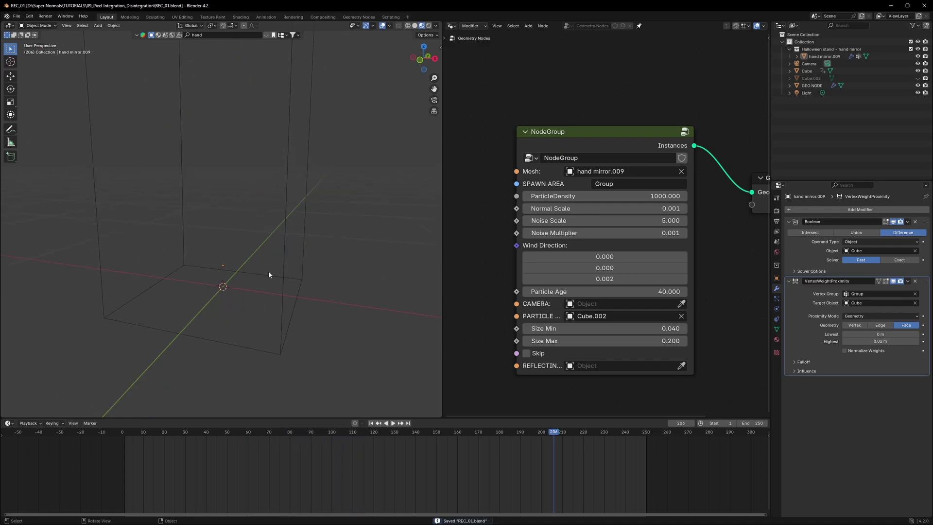
Save the file and replay the opening frames of the animation.
{"action": "key", "text": "ctrl+s"}
{"action": "scroll", "coordinate": [605, 279], "scroll_direction": "up", "scroll_amount": 1, "text": "ctrl"}
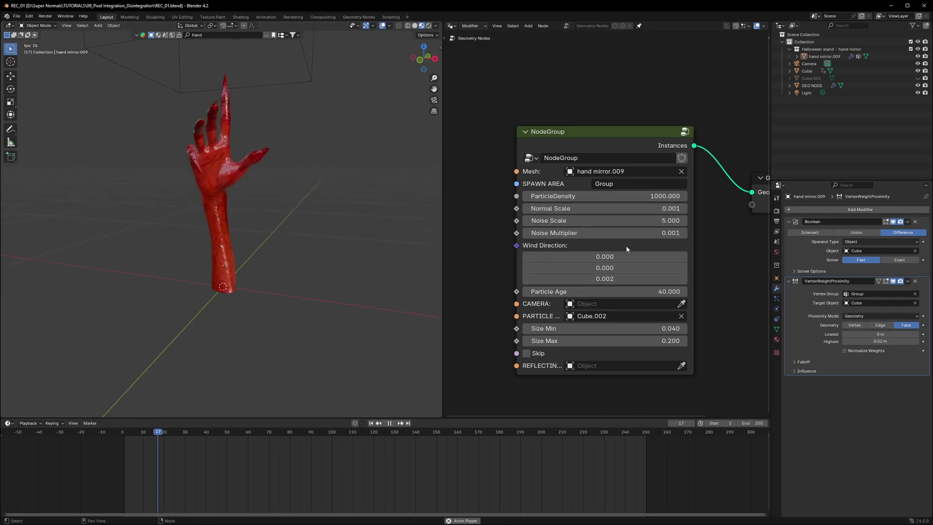
{"action": "key", "text": "space"}
{"action": "scroll", "coordinate": [623, 246], "scroll_direction": "up", "scroll_amount": 2}
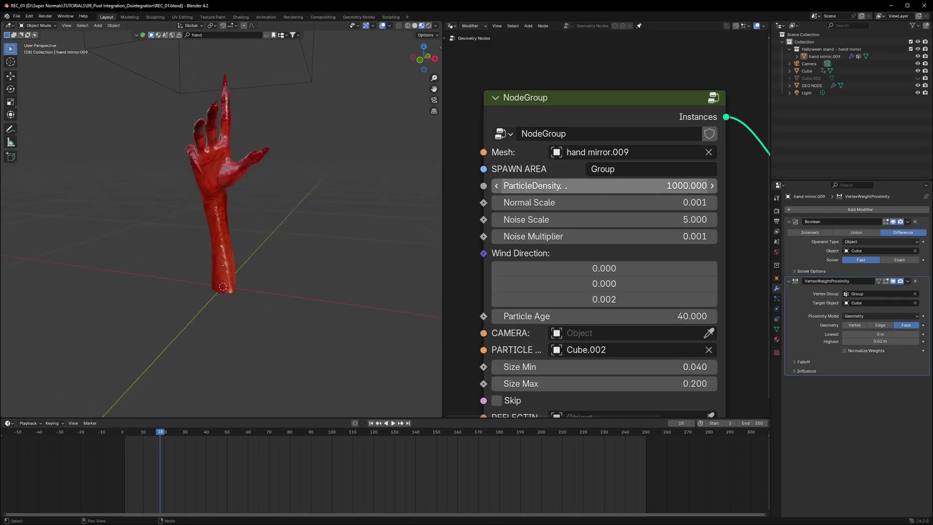
Set the NodeGroup's ParticleDensity to 100 and replay the animation from the first frame.
{"action": "left_click", "coordinate": [563, 186]}
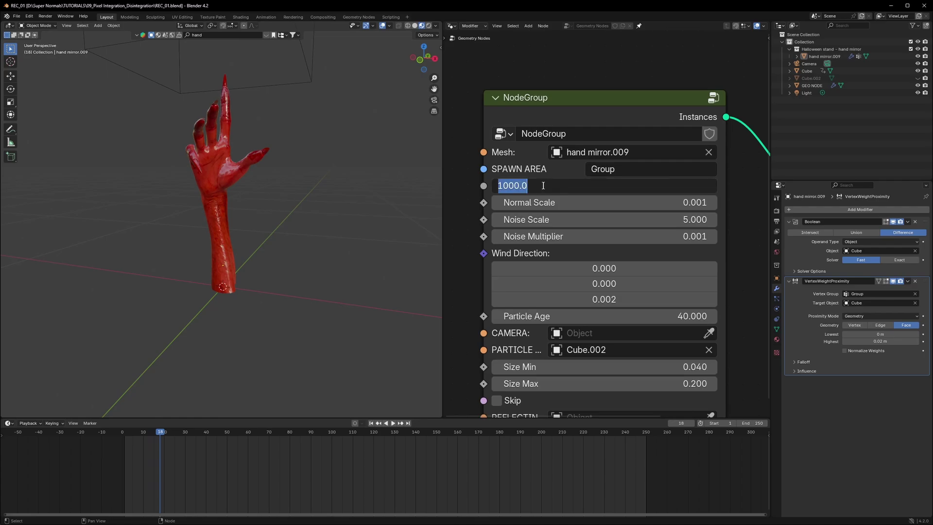
{"action": "type", "text": "100"}
{"action": "key", "text": "Return"}
{"action": "key", "text": "shift+Left"}
{"action": "key", "text": "space"}
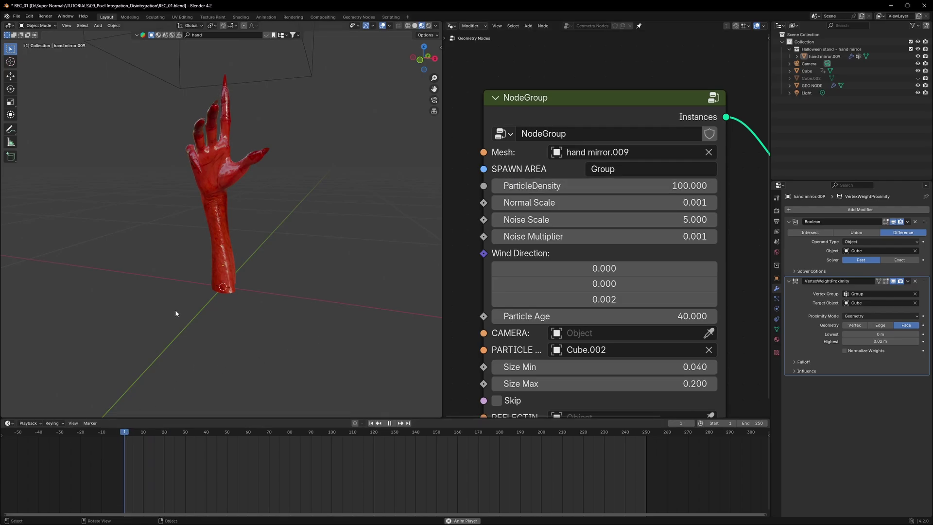
{"action": "middle_click_drag", "start_coordinate": [232, 235], "coordinate": [231, 252], "text": "shift"}
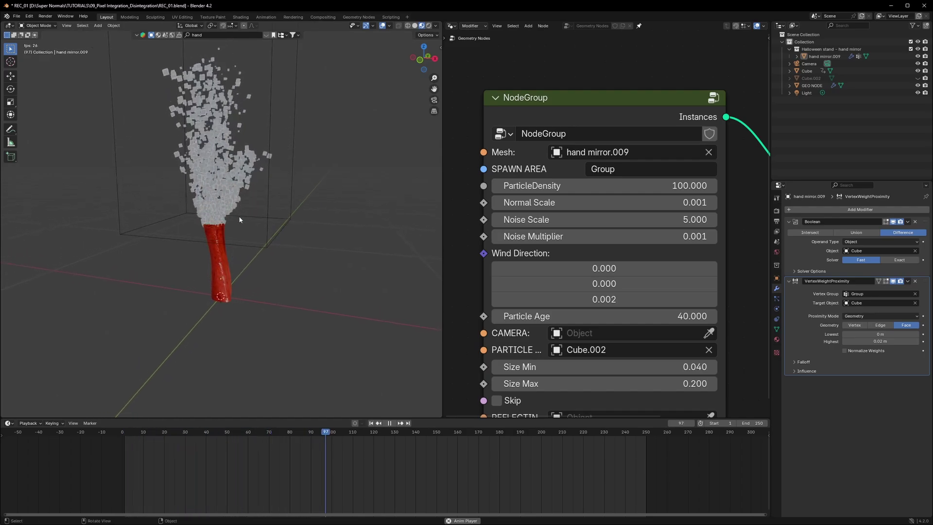
Set the NodeGroup's Normal Scale to 0.01, replay the animation and inspect how the particles spread from the hand.
{"action": "left_click", "coordinate": [592, 202]}
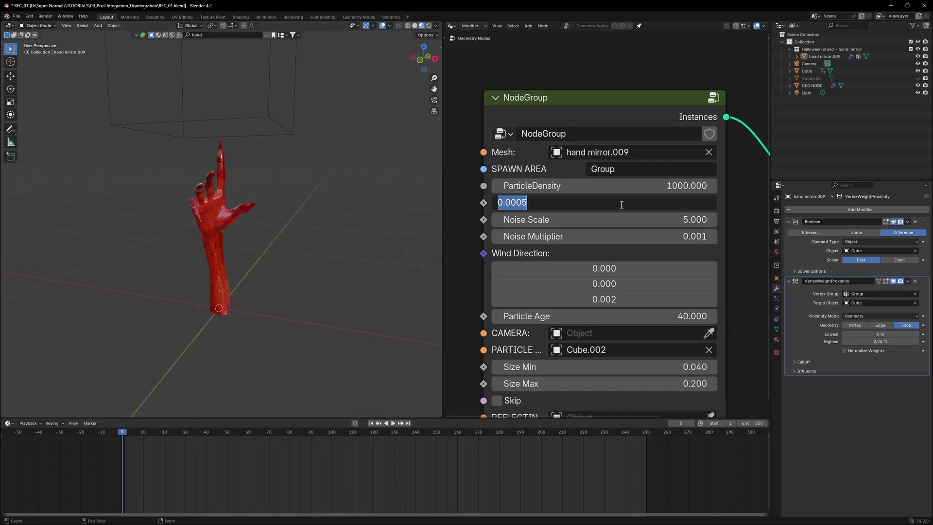
{"action": "left_click", "coordinate": [536, 204]}
{"action": "type", "text": "1"}
{"action": "key", "text": "Return"}
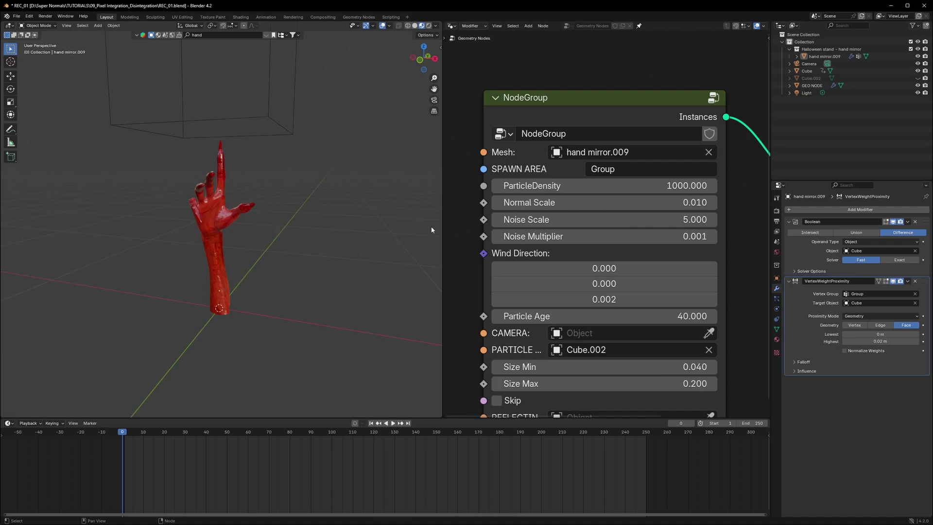
{"action": "scroll", "coordinate": [326, 214], "scroll_direction": "up", "scroll_amount": 3}
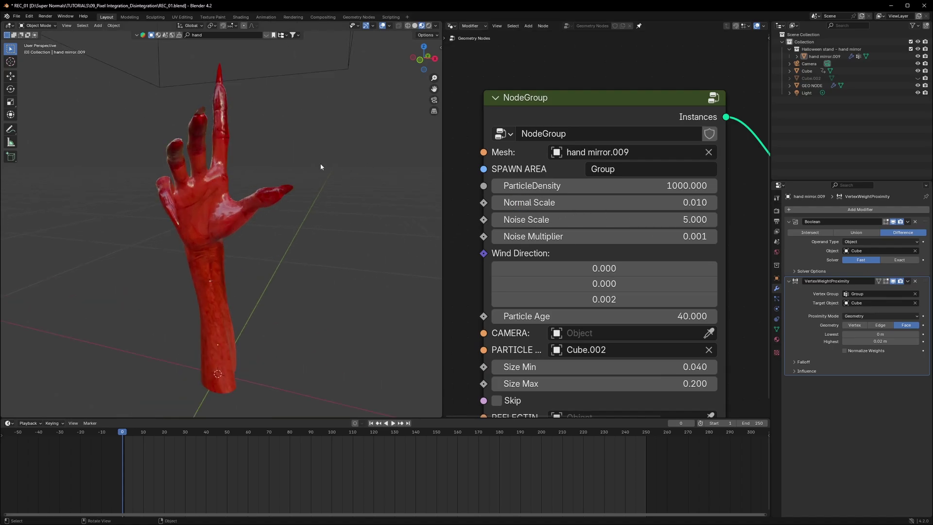
{"action": "scroll", "coordinate": [348, 161], "scroll_direction": "down", "scroll_amount": 5}
{"action": "scroll", "coordinate": [241, 259], "scroll_direction": "up", "scroll_amount": 4}
{"action": "key", "text": "space"}
{"action": "scroll", "coordinate": [244, 245], "scroll_direction": "down", "scroll_amount": 1}
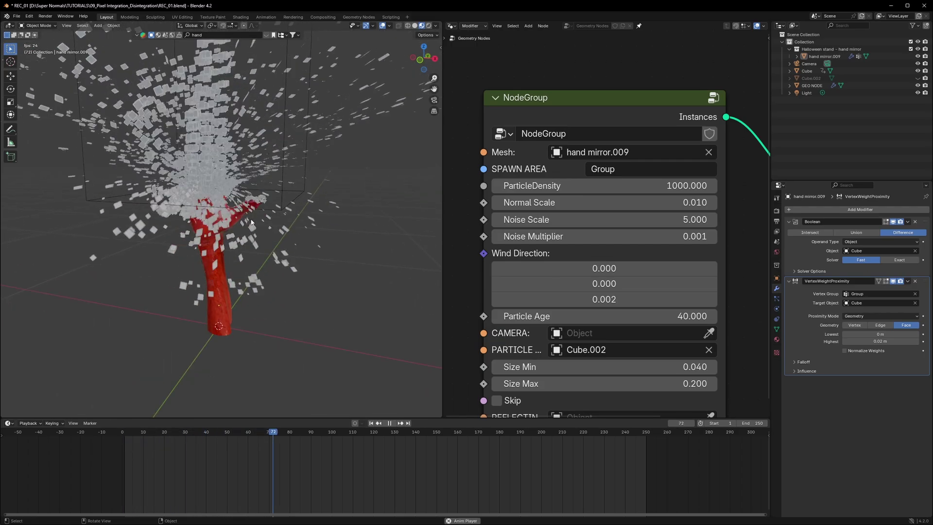
{"action": "middle_click_drag", "start_coordinate": [251, 221], "coordinate": [386, 239]}
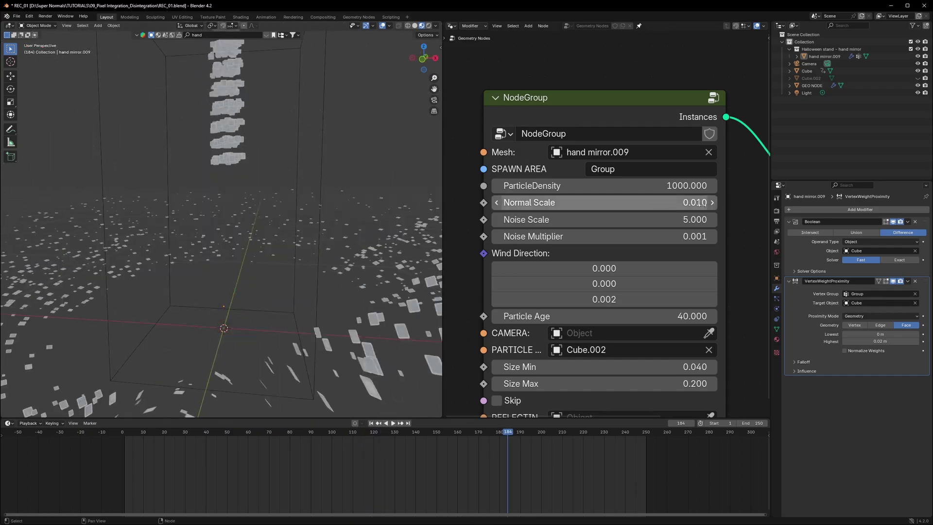
Set the NodeGroup's Normal Scale to 0.001 and review its Noise Scale and Noise Multiplier values.
{"action": "left_click", "coordinate": [677, 202]}
{"action": "key", "text": "Escape"}
{"action": "key", "text": "Escape"}
{"action": "double_click", "coordinate": [582, 219]}
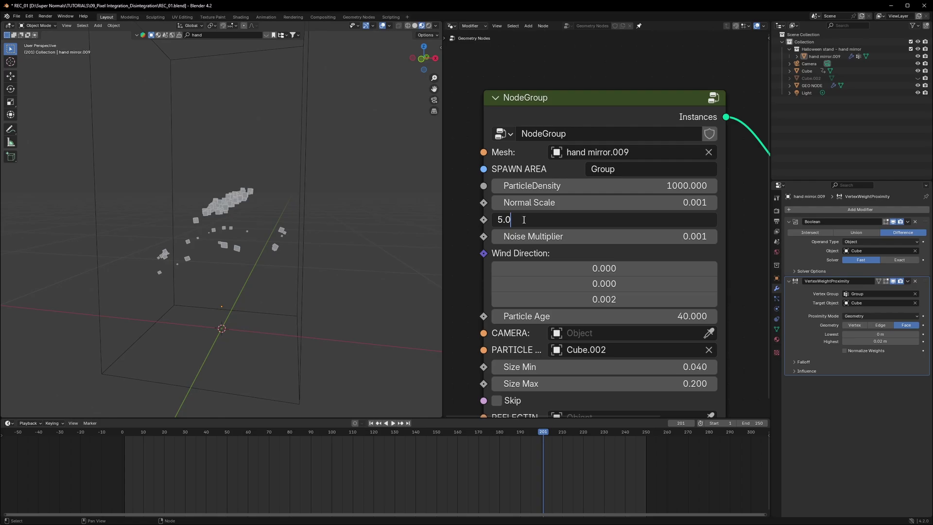
{"action": "key", "text": "Return"}
{"action": "double_click", "coordinate": [564, 236]}
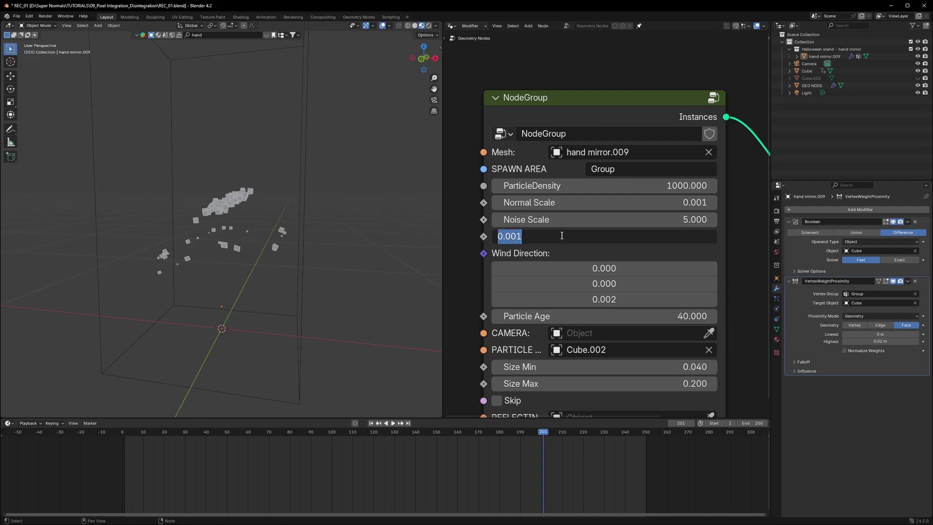
{"action": "key", "text": "Return"}
Set the X value of the NodeGroup's Wind Direction to 0.002 and replay the animation from the start.
{"action": "middle_click_drag", "start_coordinate": [468, 284], "coordinate": [503, 249]}
{"action": "scroll", "coordinate": [504, 249], "scroll_direction": "up", "scroll_amount": 1}
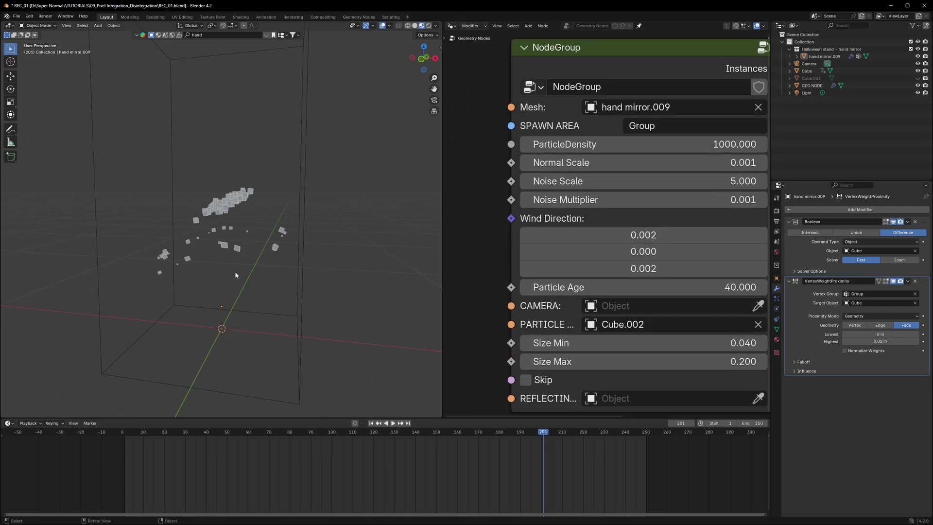
{"action": "mouse_move", "coordinate": [220, 278]}
{"action": "middle_mouse_down"}
{"action": "mouse_move", "coordinate": [183, 289]}
{"action": "mouse_move", "coordinate": [222, 264]}
{"action": "middle_mouse_up"}
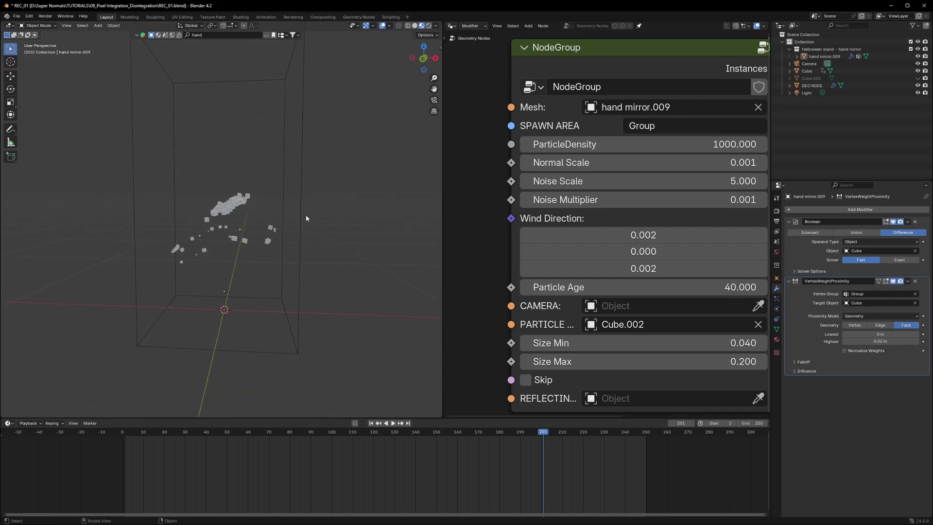
{"action": "left_click", "coordinate": [127, 435]}
{"action": "key", "text": "space"}
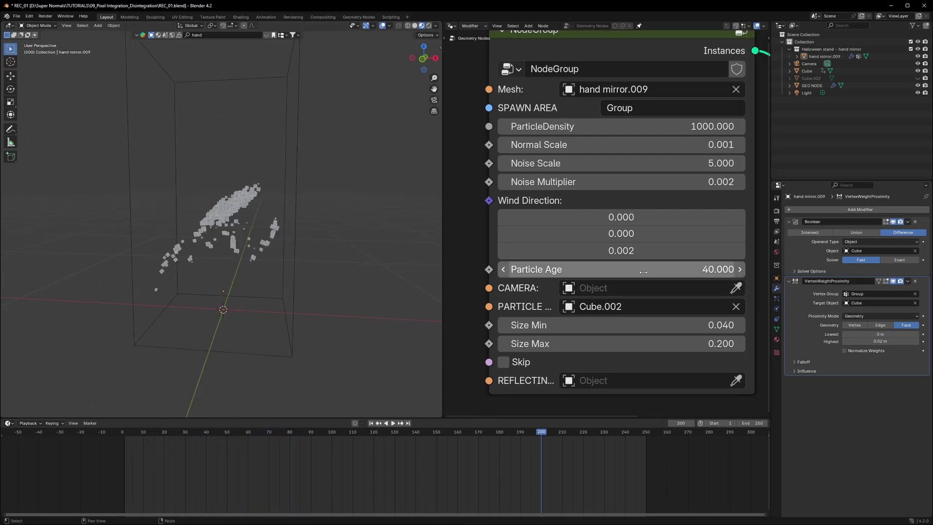
Review the NodeGroup's Particle Age and CAMERA inputs and examine the orientation of the particles up close.
{"action": "double_click", "coordinate": [661, 269]}
{"action": "left_click", "coordinate": [467, 271]}
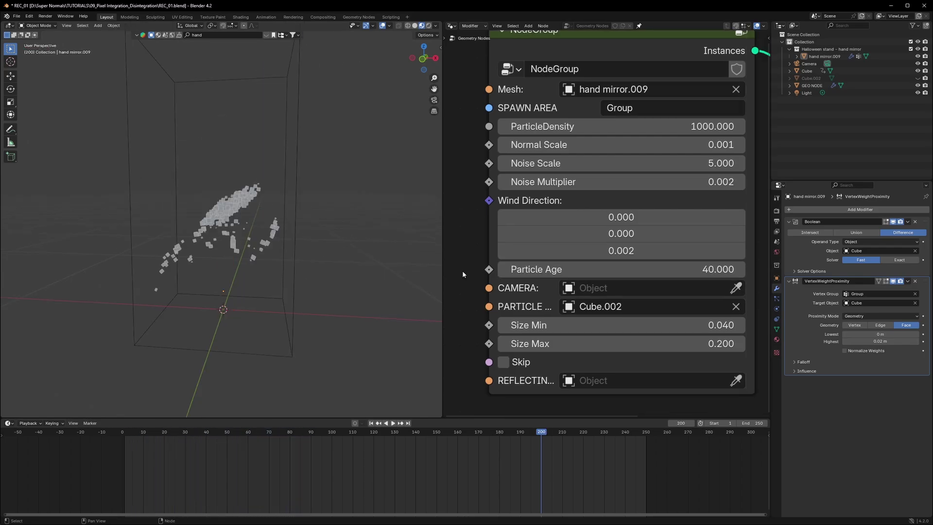
{"action": "middle_click_drag", "start_coordinate": [467, 283], "coordinate": [481, 242]}
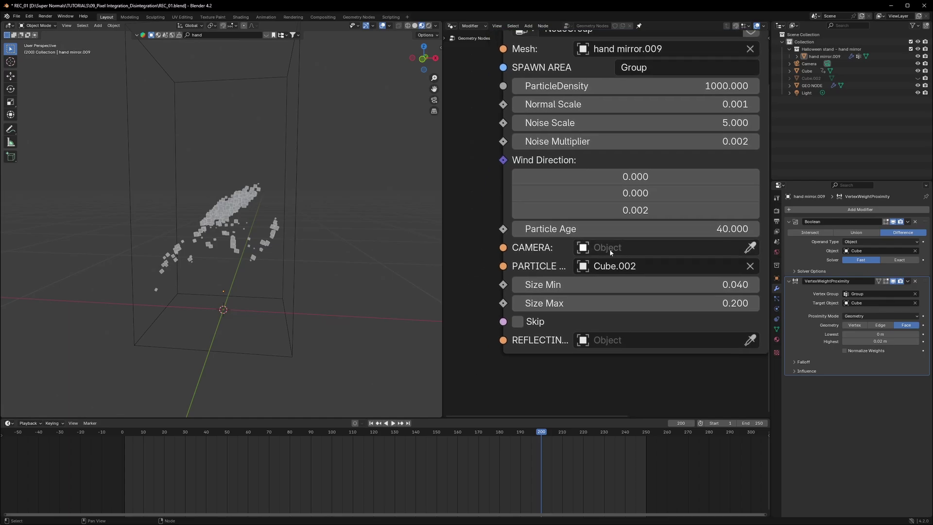
{"action": "scroll", "coordinate": [342, 276], "scroll_direction": "down", "scroll_amount": 1}
{"action": "scroll", "coordinate": [341, 276], "scroll_direction": "up", "scroll_amount": 2}
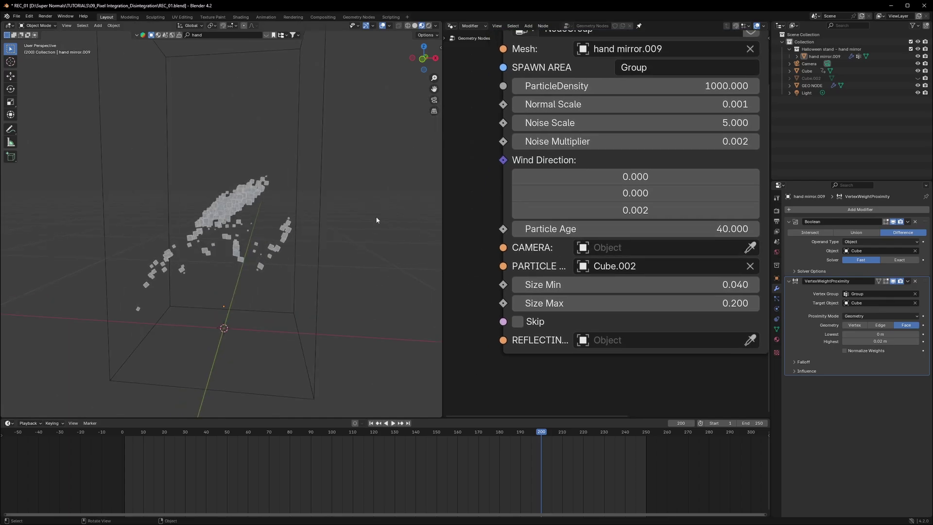
{"action": "scroll", "coordinate": [377, 222], "scroll_direction": "up", "scroll_amount": 5}
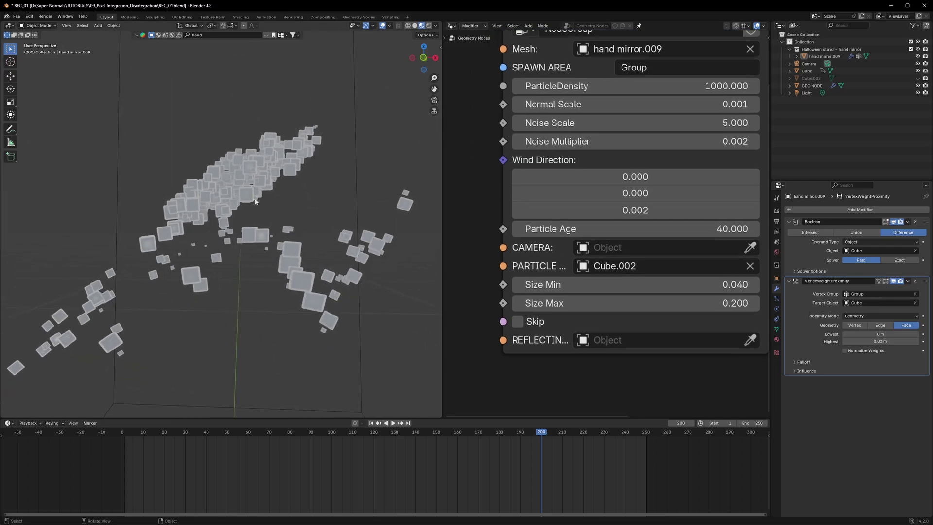
{"action": "scroll", "coordinate": [263, 234], "scroll_direction": "down", "scroll_amount": 1}
{"action": "scroll", "coordinate": [241, 229], "scroll_direction": "up", "scroll_amount": 4}
{"action": "scroll", "coordinate": [241, 228], "scroll_direction": "down", "scroll_amount": 4}
{"action": "mouse_move", "coordinate": [255, 235]}
{"action": "middle_mouse_down"}
{"action": "mouse_move", "coordinate": [262, 238]}
{"action": "mouse_move", "coordinate": [253, 244]}
{"action": "middle_mouse_up"}
Switch to the camera view, lock the camera to the view and frame the particles closely.
{"action": "key", "text": "KP_0"}
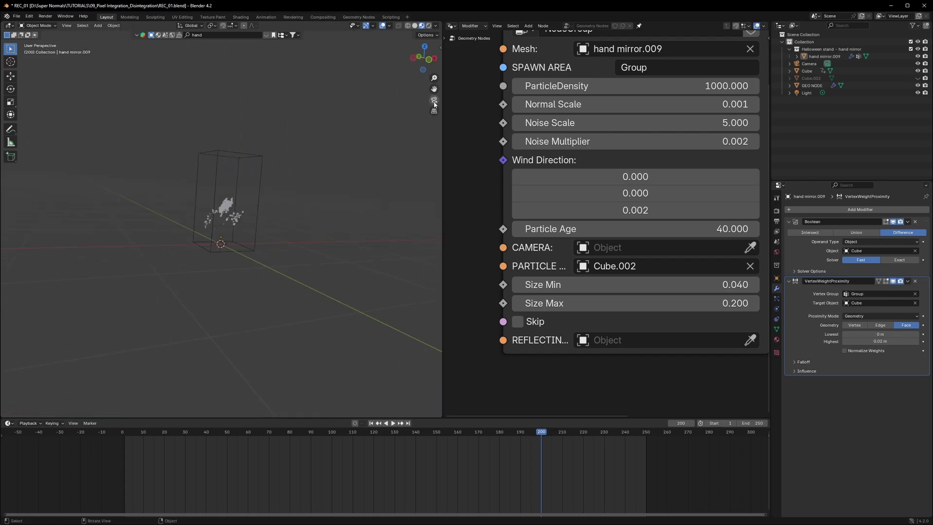
{"action": "scroll", "coordinate": [285, 242], "scroll_direction": "up", "scroll_amount": 10}
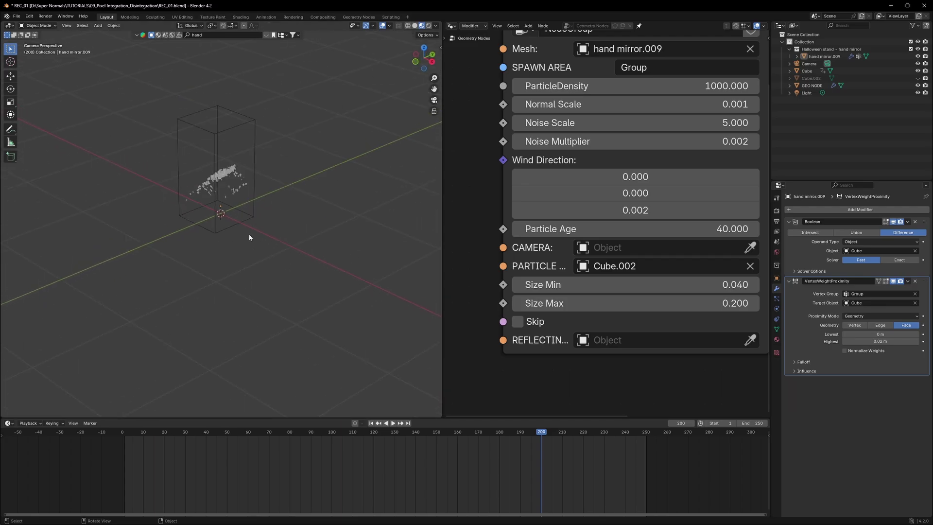
{"action": "scroll", "coordinate": [241, 235], "scroll_direction": "down", "scroll_amount": 8}
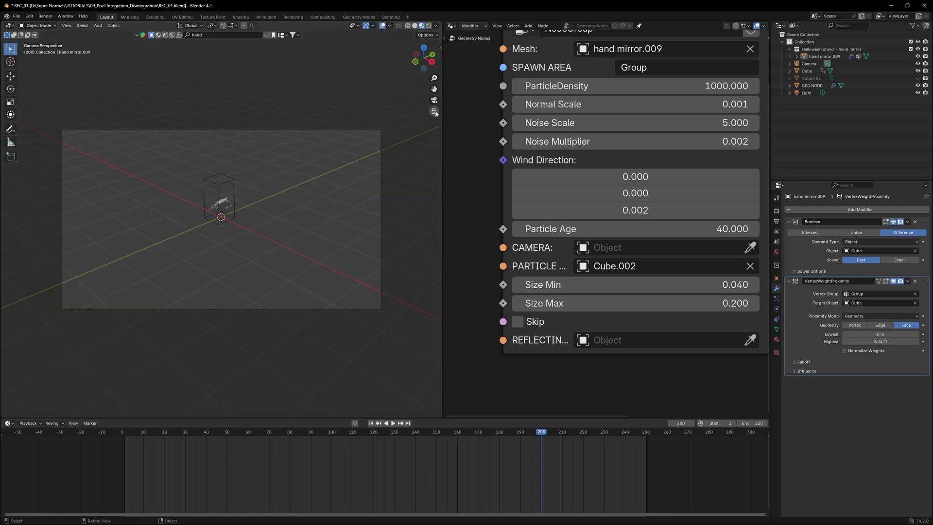
{"action": "left_click", "coordinate": [435, 112]}
{"action": "scroll", "coordinate": [262, 221], "scroll_direction": "up", "scroll_amount": 6}
{"action": "scroll", "coordinate": [219, 243], "scroll_direction": "up", "scroll_amount": 5}
{"action": "middle_click_drag", "start_coordinate": [227, 181], "coordinate": [228, 212], "text": "shift"}
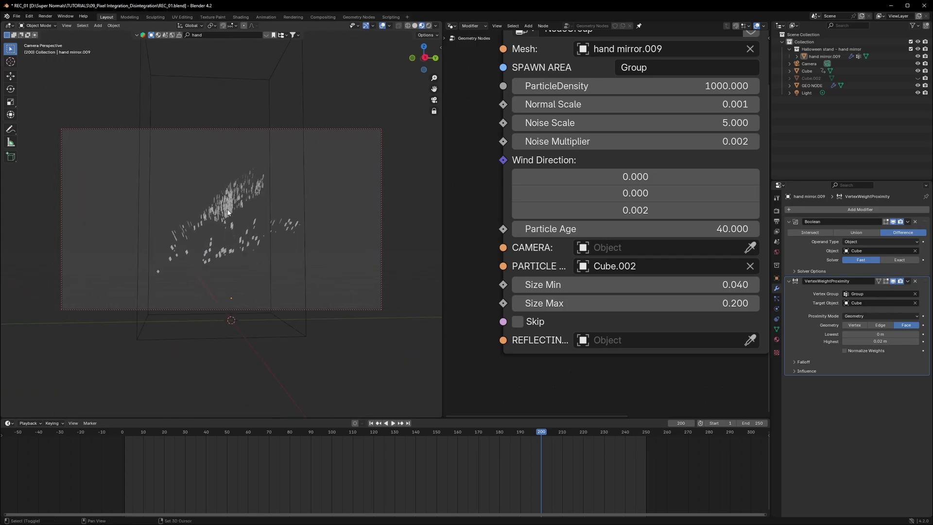
{"action": "scroll", "coordinate": [228, 212], "scroll_direction": "up", "scroll_amount": 1}
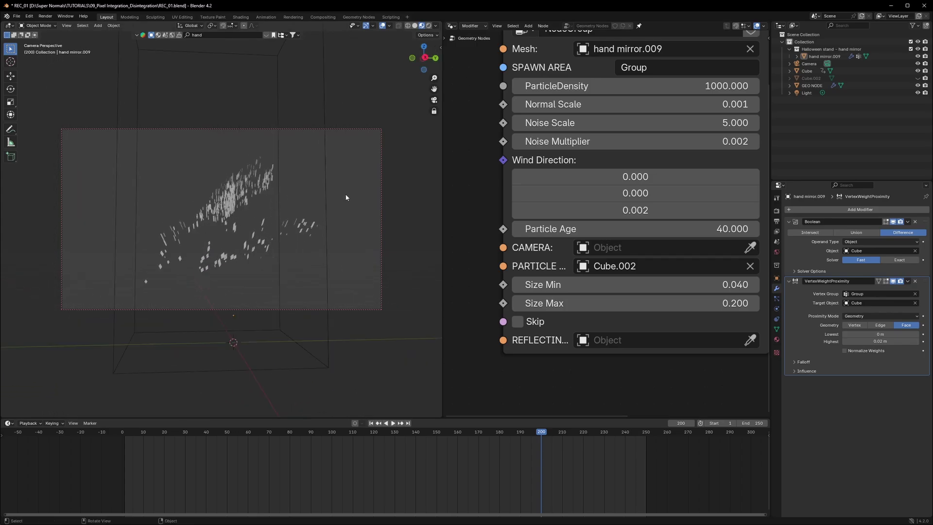
Go to frame 87 and assign the Camera object to the NodeGroup's CAMERA input.
{"action": "left_click", "coordinate": [304, 466]}
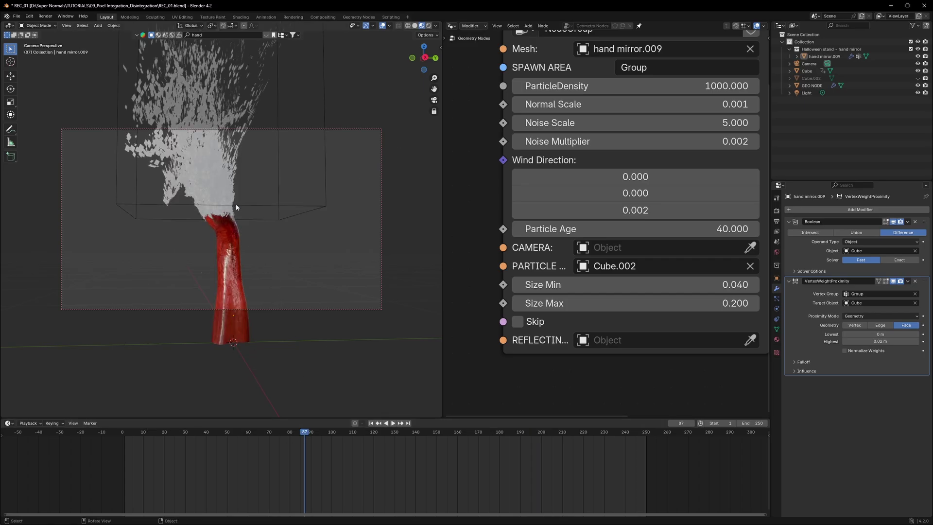
{"action": "middle_click_drag", "start_coordinate": [232, 208], "coordinate": [230, 229]}
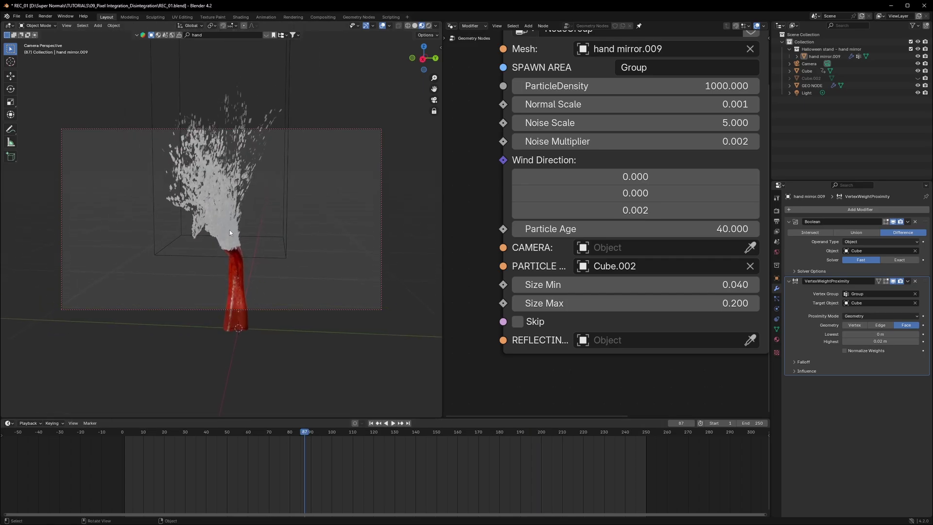
{"action": "left_click", "coordinate": [631, 252]}
{"action": "left_click", "coordinate": [611, 269]}
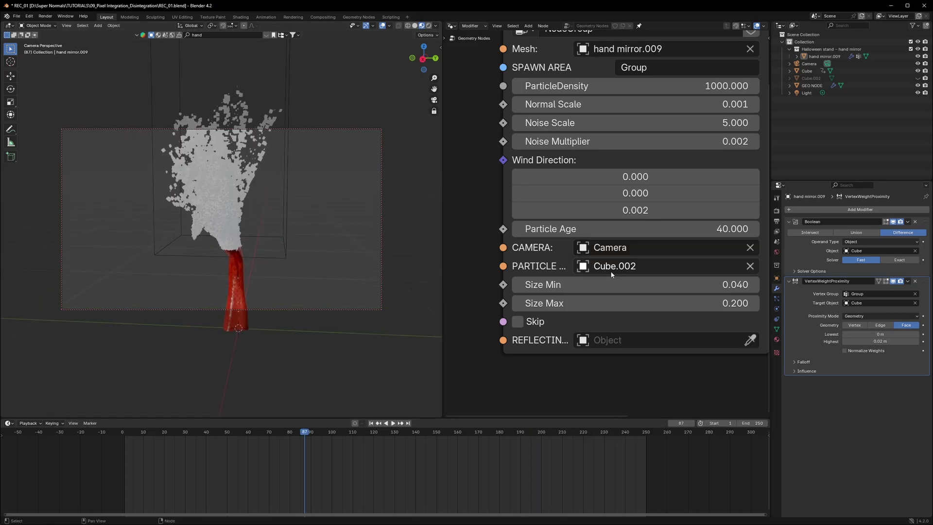
{"action": "scroll", "coordinate": [241, 226], "scroll_direction": "up", "scroll_amount": 3}
{"action": "middle_click_drag", "start_coordinate": [241, 227], "coordinate": [202, 227]}
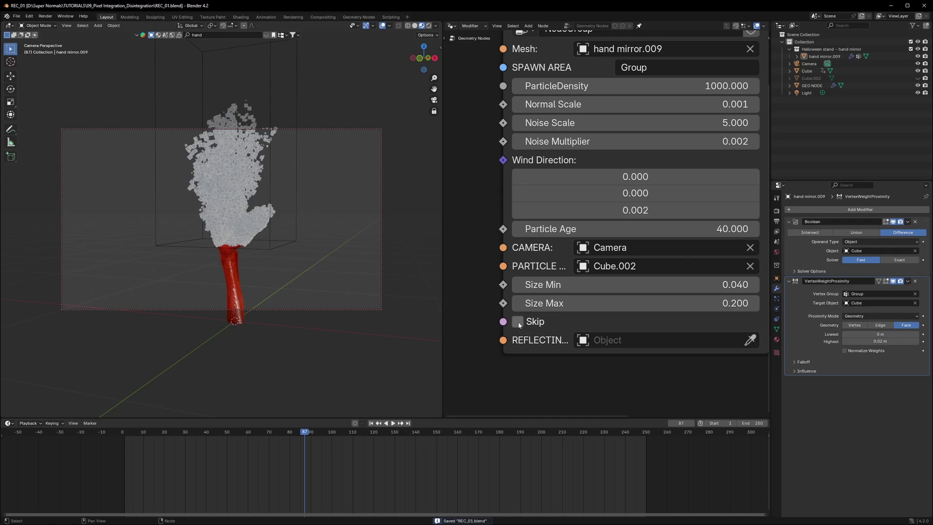
Enable the NodeGroup's Skip option and replay the animation from the first frame.
{"action": "left_click", "coordinate": [518, 322]}
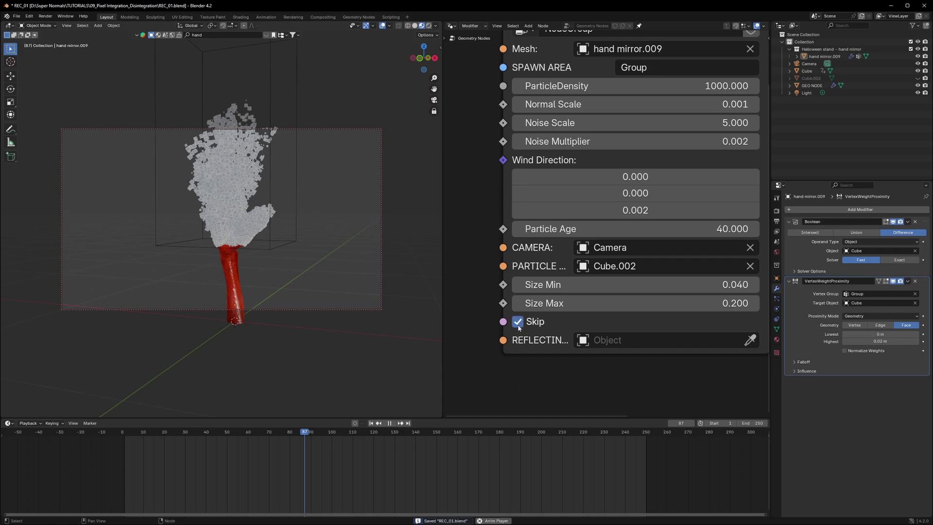
{"action": "key", "text": "space"}
{"action": "key", "text": "shift+Left"}
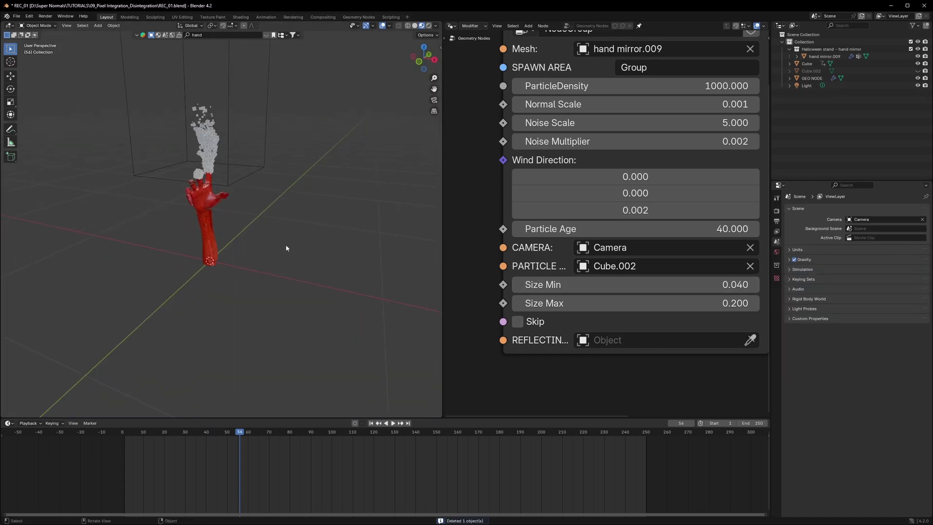
Add a plane under the hand and scale it up into a large ground surface.
{"action": "key", "text": "shift+a"}
{"action": "left_click", "coordinate": [307, 246]}
{"action": "key", "text": "s"}
{"action": "left_click", "coordinate": [325, 160]}
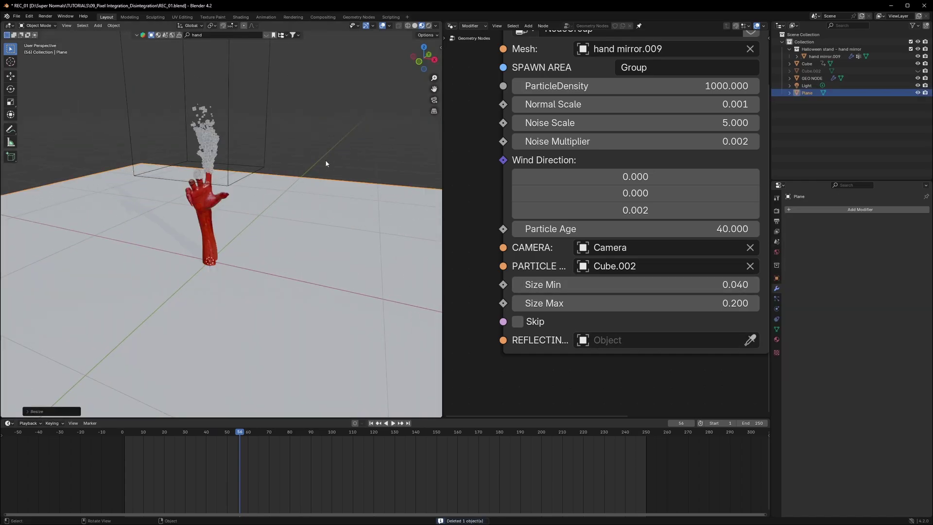
{"action": "left_click", "coordinate": [325, 161]}
{"action": "scroll", "coordinate": [244, 242], "scroll_direction": "up", "scroll_amount": 4}
{"action": "scroll", "coordinate": [244, 242], "scroll_direction": "down", "scroll_amount": 2}
{"action": "mouse_move", "coordinate": [244, 242]}
{"action": "middle_mouse_down"}
{"action": "mouse_move", "coordinate": [287, 235]}
{"action": "mouse_move", "coordinate": [240, 227]}
{"action": "middle_mouse_up"}
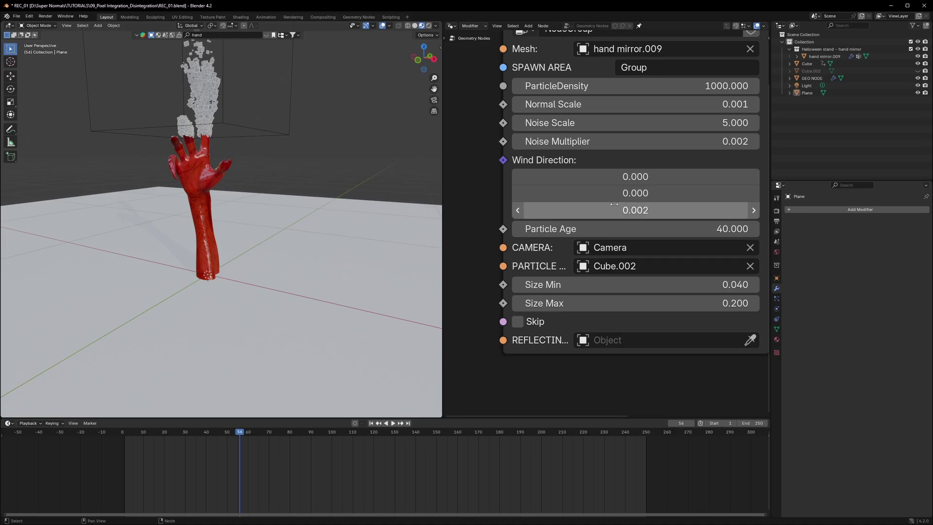
Set the Z value of the NodeGroup's Wind Direction to -0.002 and play the animation.
{"action": "left_click", "coordinate": [557, 214]}
{"action": "left_click", "coordinate": [517, 210]}
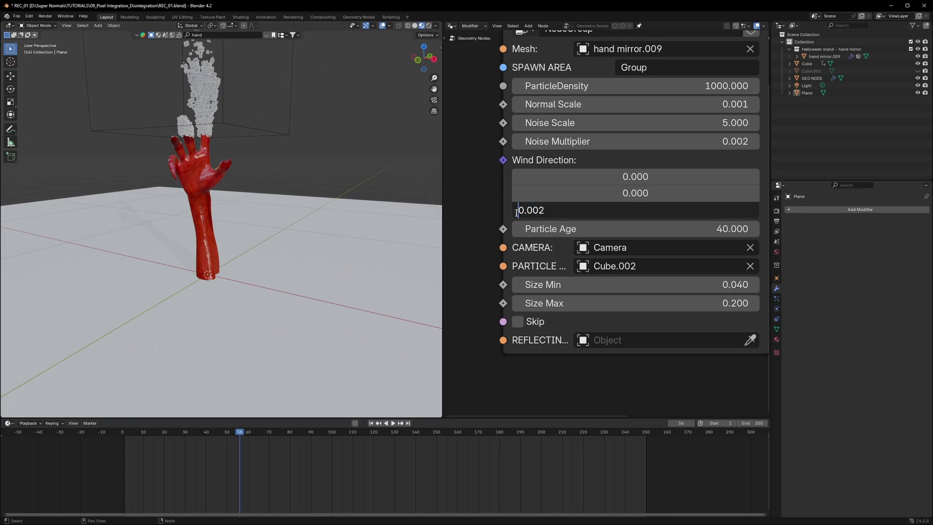
{"action": "type", "text": "-"}
{"action": "key", "text": "Return"}
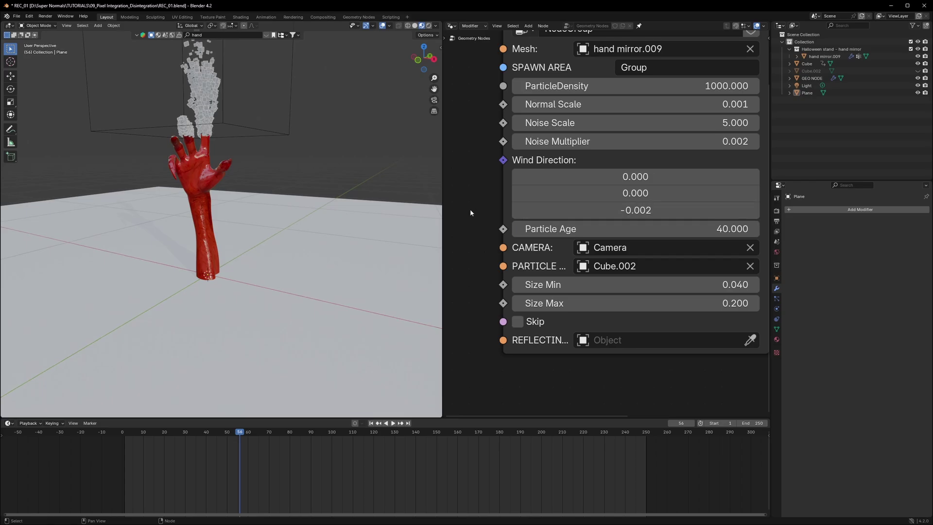
{"action": "key", "text": "space"}
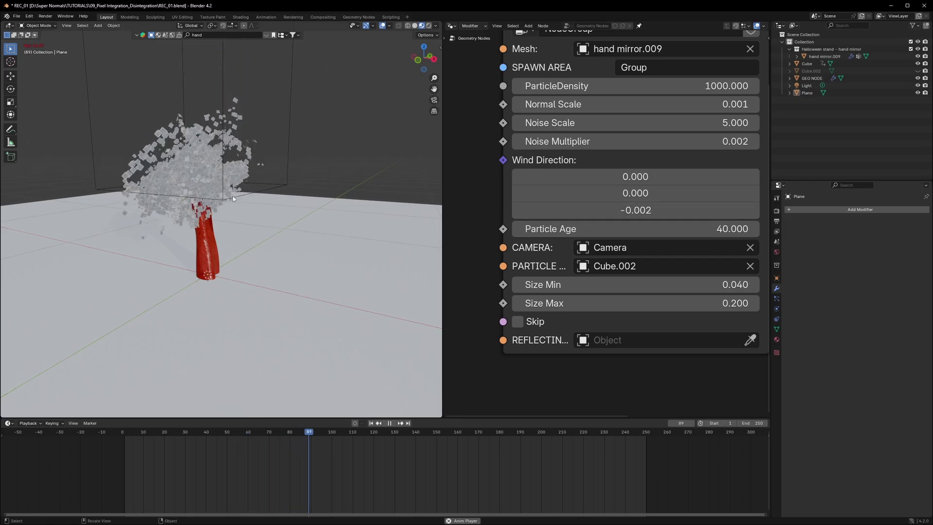
Stop the animation and assign the ground Plane to the NodeGroup's reflecting object input.
{"action": "left_click", "coordinate": [324, 279]}
{"action": "key", "text": "space"}
{"action": "left_click", "coordinate": [749, 340]}
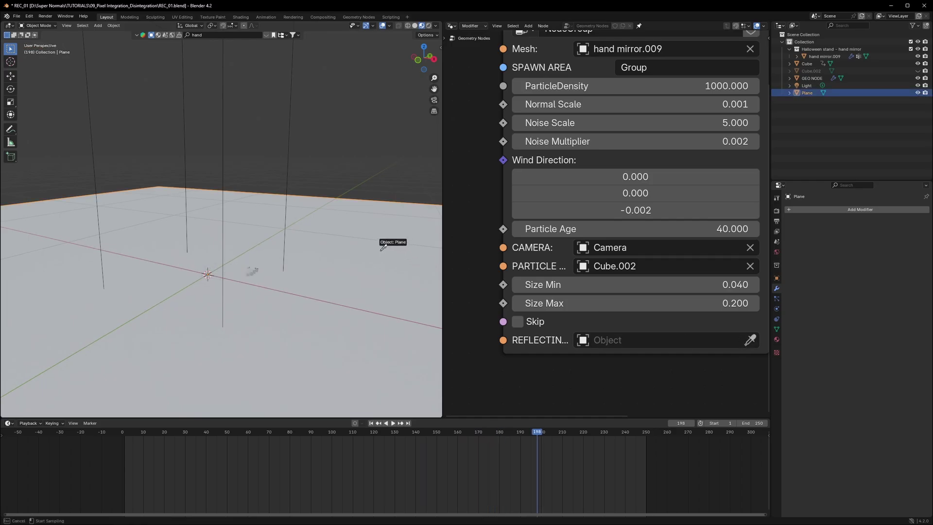
{"action": "left_click", "coordinate": [384, 248]}
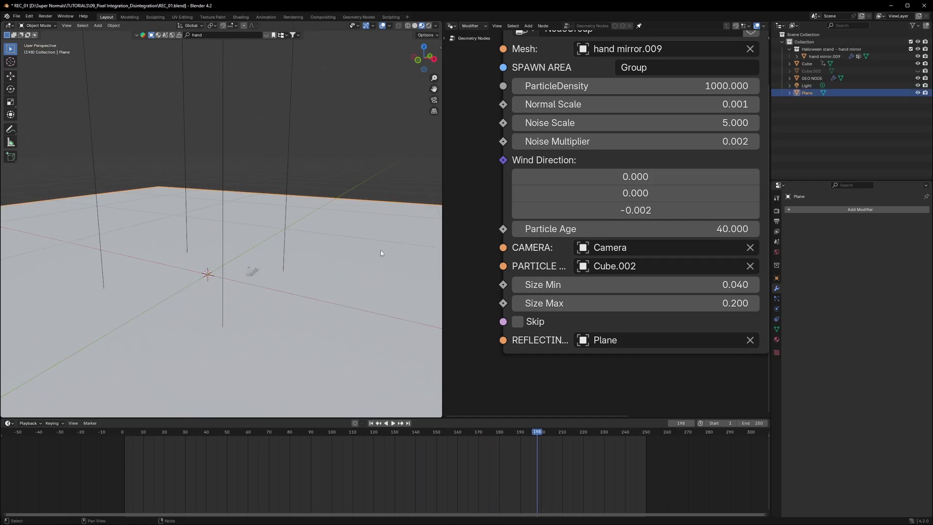
Replay the animation from near the first frame to check the ground collision, stop it, and save the file.
{"action": "left_click", "coordinate": [118, 437]}
{"action": "key", "text": "space"}
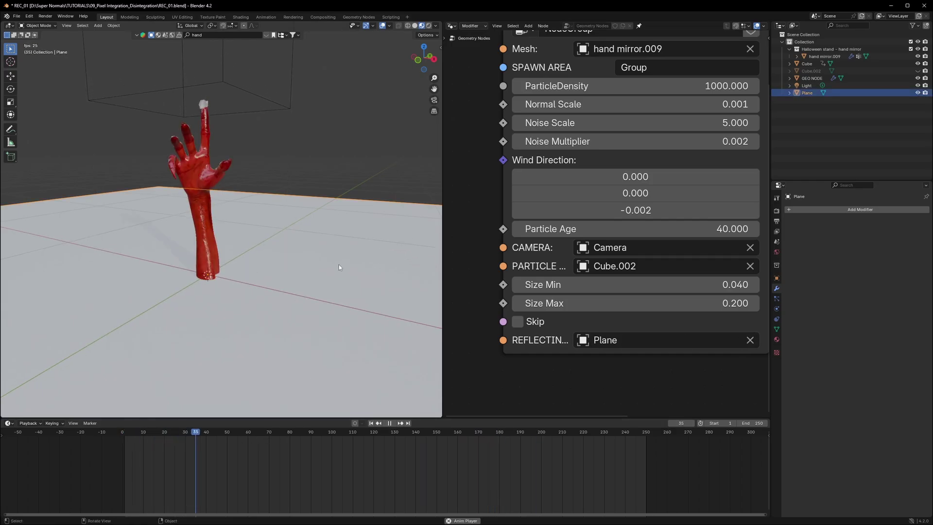
{"action": "middle_click_drag", "start_coordinate": [266, 256], "coordinate": [254, 295]}
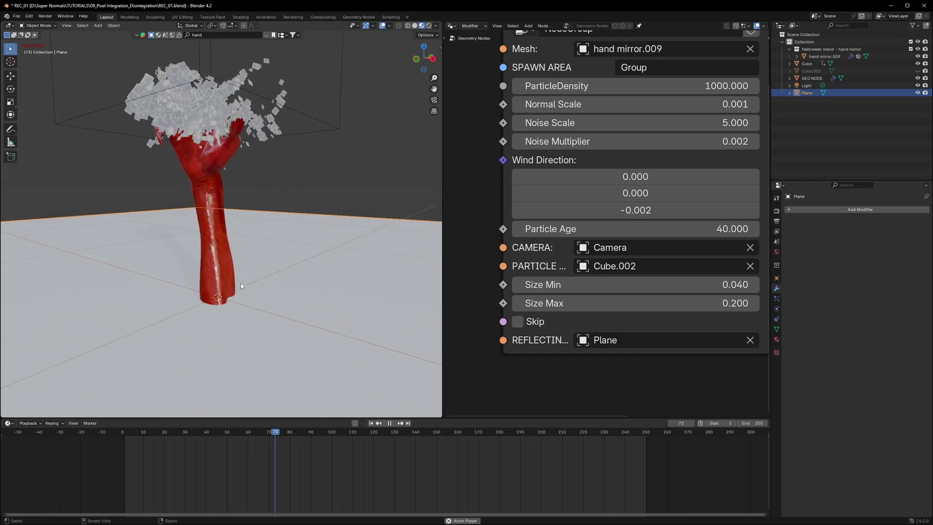
{"action": "key", "text": "space"}
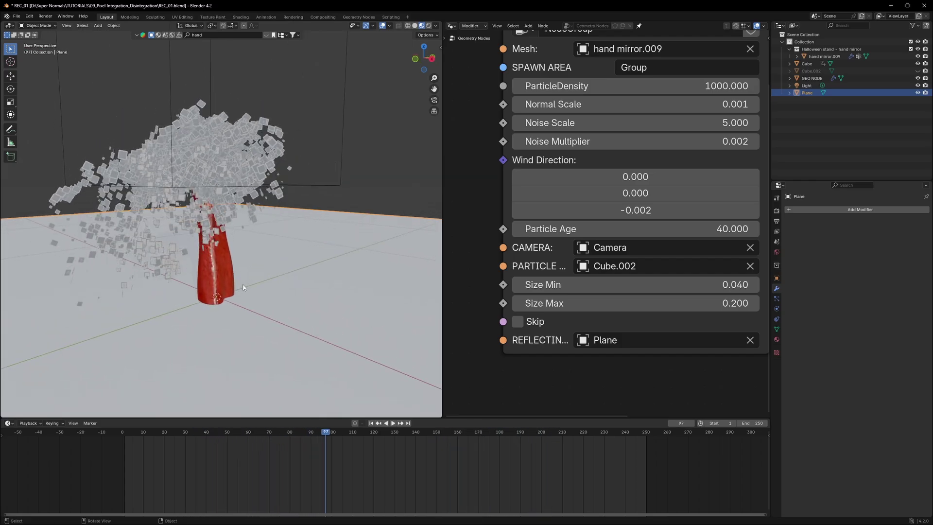
{"action": "key", "text": "ctrl+s"}
Rename the particle node group to SIMULATION ZONE.
{"action": "scroll", "coordinate": [666, 257], "scroll_direction": "down", "scroll_amount": 3}
{"action": "middle_click_drag", "start_coordinate": [671, 255], "coordinate": [613, 302]}
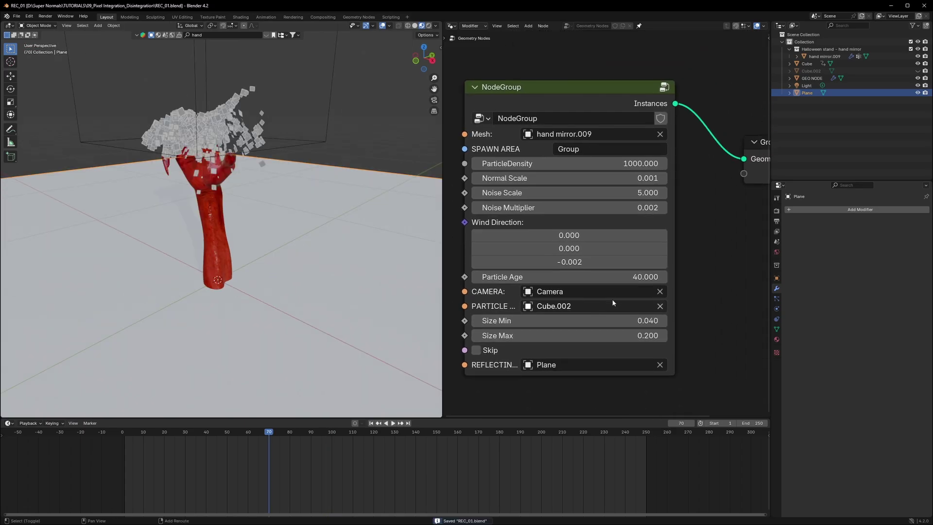
{"action": "scroll", "coordinate": [614, 297], "scroll_direction": "down", "scroll_amount": 2}
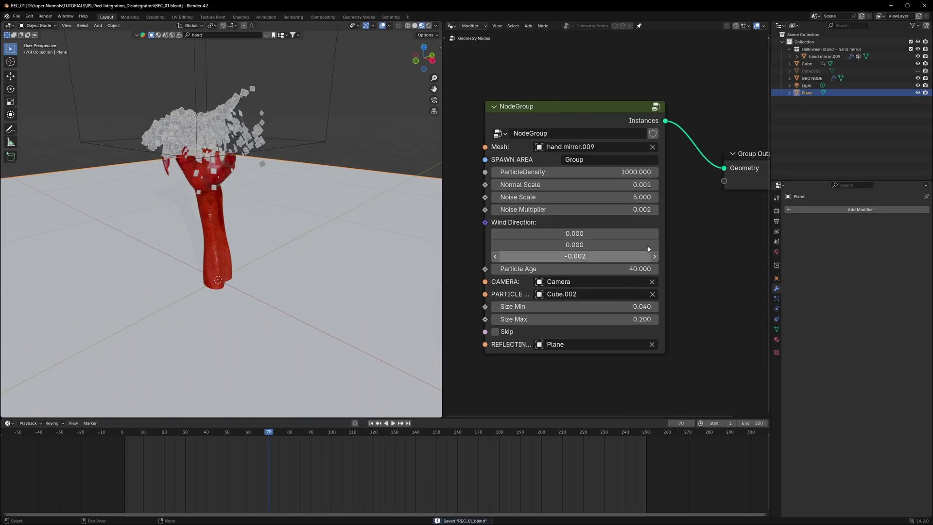
{"action": "mouse_move", "coordinate": [574, 119]}
{"action": "left_mouse_down"}
{"action": "mouse_move", "coordinate": [600, 122]}
{"action": "mouse_move", "coordinate": [611, 138]}
{"action": "mouse_move", "coordinate": [592, 126]}
{"action": "left_mouse_up"}
{"action": "double_click", "coordinate": [570, 144]}
{"action": "type", "text": "S"}
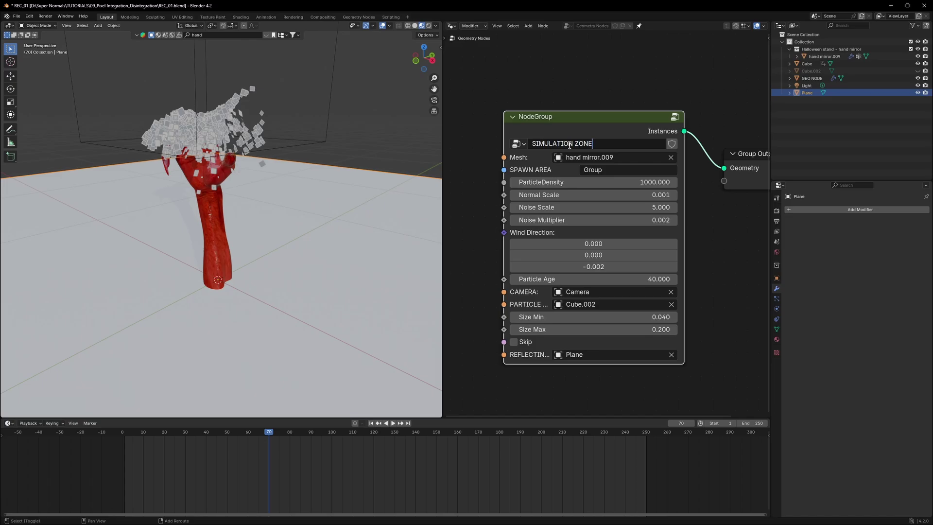
{"action": "type", "text": "IMULATION ZONE"}
{"action": "key", "text": "Return"}
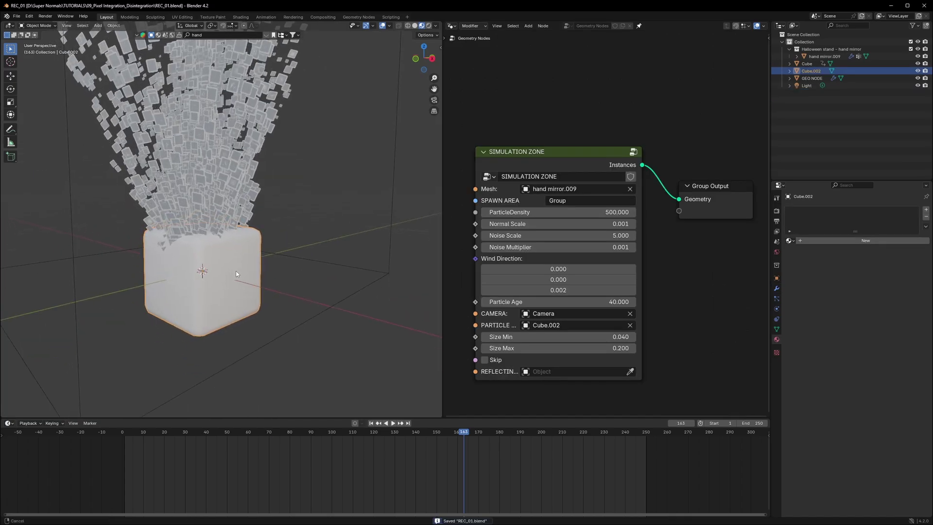
Rename the Cube.002 object to particle.
{"action": "scroll", "coordinate": [236, 277], "scroll_direction": "down", "scroll_amount": 1}
{"action": "scroll", "coordinate": [236, 277], "scroll_direction": "up", "scroll_amount": 1}
{"action": "scroll", "coordinate": [236, 278], "scroll_direction": "down", "scroll_amount": 1}
{"action": "double_click", "coordinate": [809, 71]}
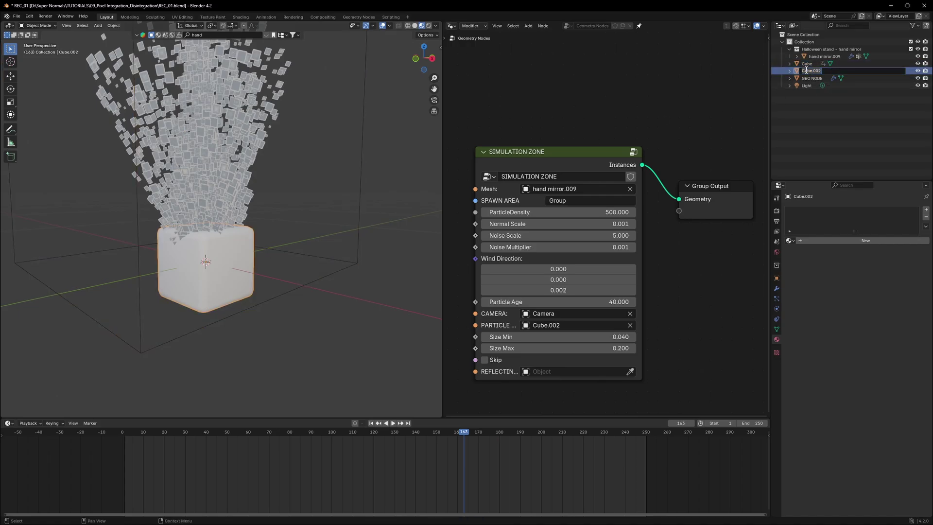
{"action": "type", "text": "particle"}
{"action": "key", "text": "Return"}
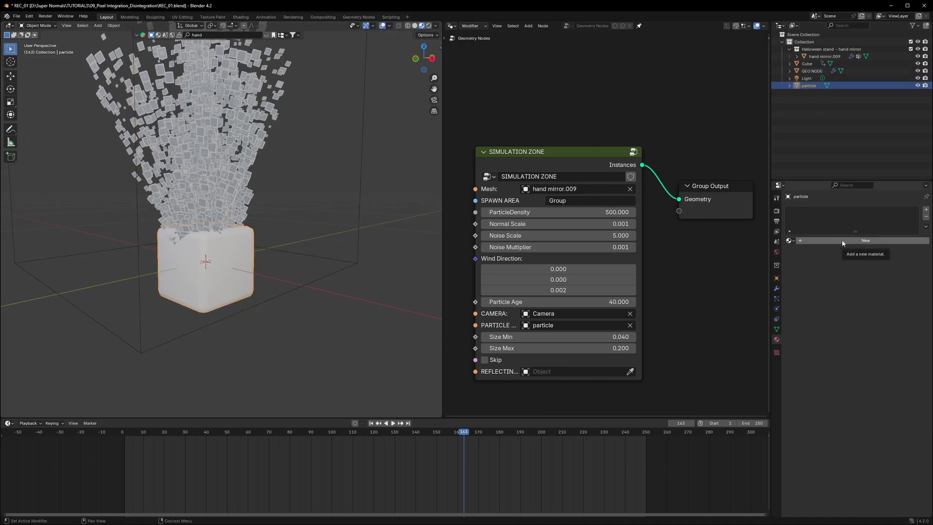
Create a new material on the particle object and try out its base color brightness.
{"action": "left_click", "coordinate": [855, 243]}
{"action": "left_click", "coordinate": [884, 286]}
{"action": "mouse_move", "coordinate": [913, 179]}
{"action": "left_mouse_down"}
{"action": "mouse_move", "coordinate": [913, 235]}
{"action": "mouse_move", "coordinate": [913, 174]}
{"action": "left_mouse_up"}
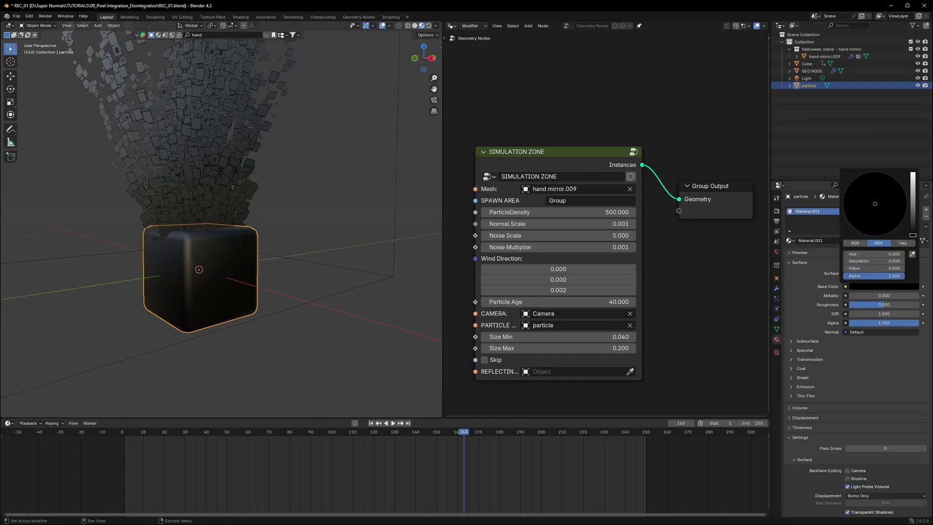
Show the particle material in the Shader Editor and delete its Principled BSDF node.
{"action": "left_click", "coordinate": [452, 26]}
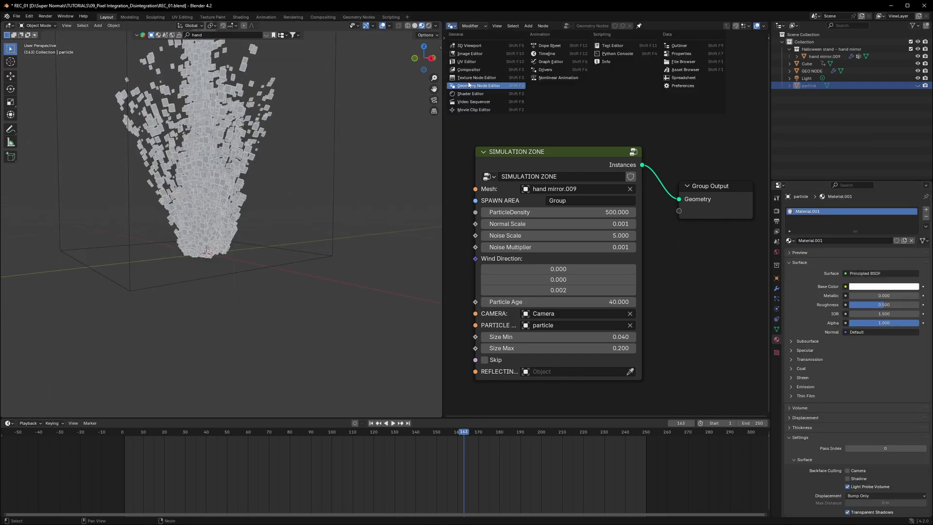
{"action": "left_click", "coordinate": [468, 96]}
{"action": "key", "text": "Home"}
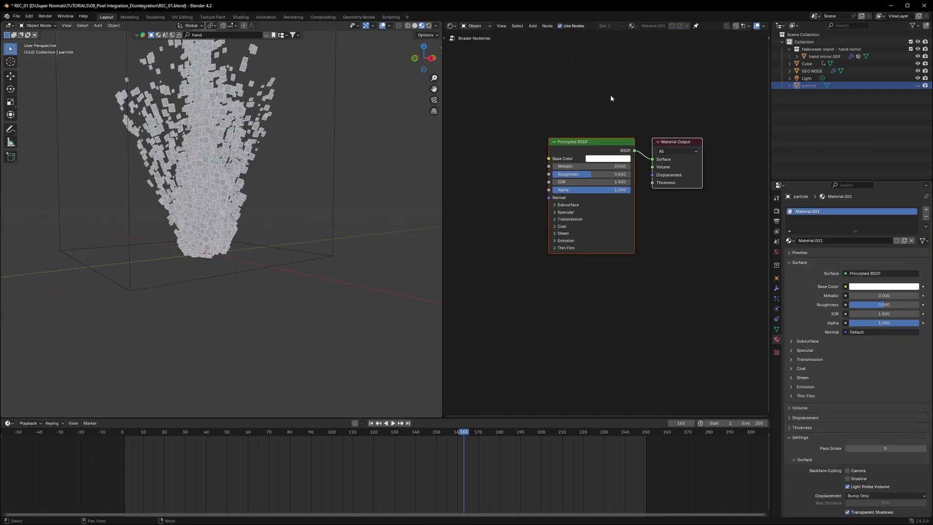
{"action": "left_click_drag", "start_coordinate": [594, 113], "coordinate": [566, 252]}
{"action": "key", "text": "x"}
{"action": "middle_click_drag", "start_coordinate": [574, 225], "coordinate": [593, 246]}
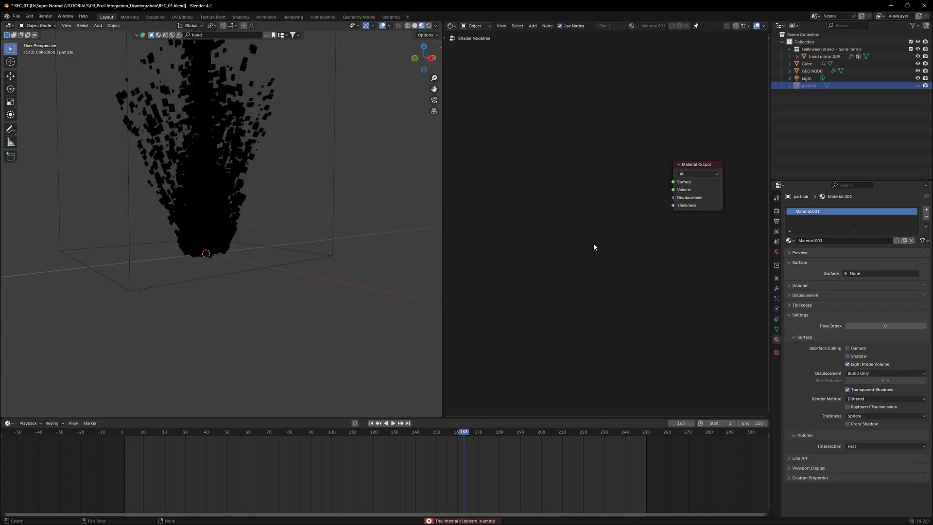
Add an Emission shader node beside the Material Output.
{"action": "scroll", "coordinate": [604, 214], "scroll_direction": "up", "scroll_amount": 3}
{"action": "key", "text": "shift+a"}
{"action": "left_click", "coordinate": [533, 196]}
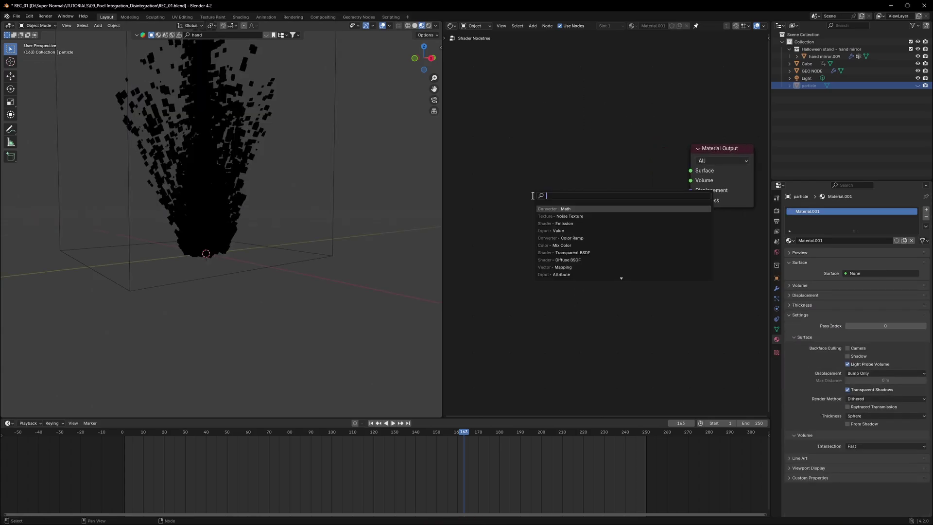
{"action": "type", "text": "emiss"}
{"action": "key", "text": "Return"}
{"action": "left_click", "coordinate": [559, 165]}
Add a Translucent BSDF node and place it above the Emission node.
{"action": "key", "text": "shift+a"}
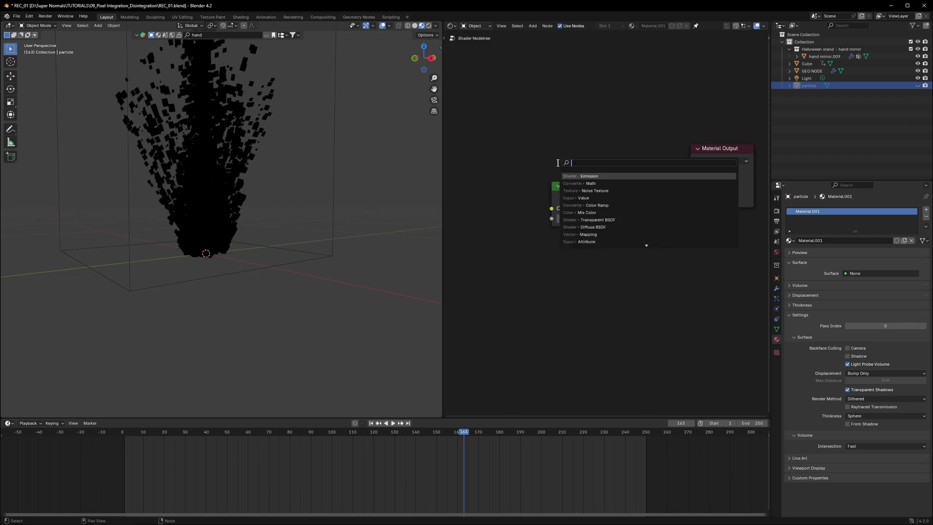
{"action": "type", "text": "trans"}
{"action": "left_click", "coordinate": [603, 176]}
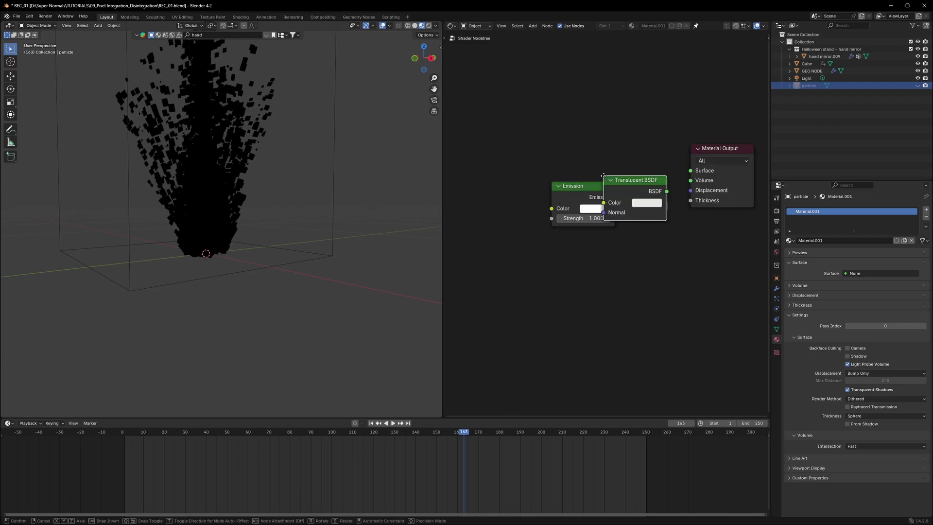
{"action": "left_click", "coordinate": [543, 124]}
{"action": "left_click_drag", "start_coordinate": [583, 196], "coordinate": [570, 208]}
{"action": "left_click", "coordinate": [571, 180]}
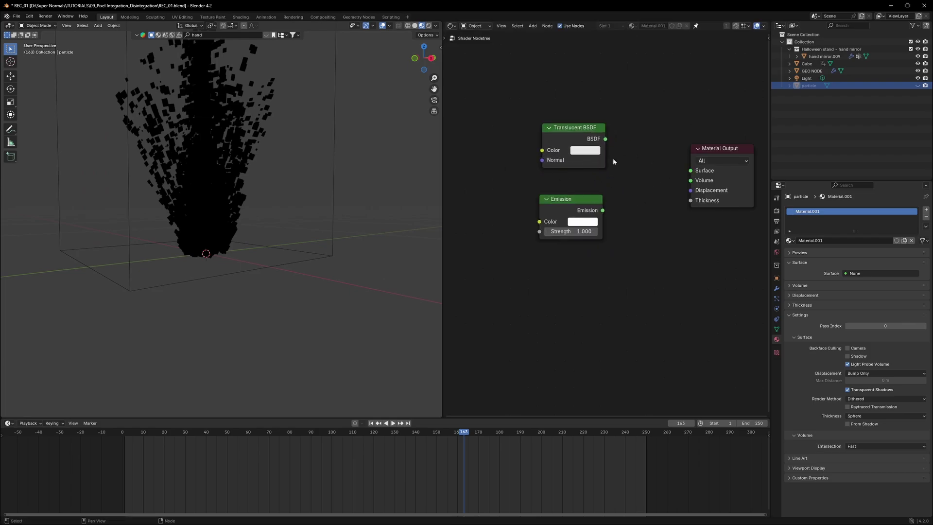
Combine the Translucent BSDF and Emission nodes with a Mix Shader and connect it to the Material Output's Surface.
{"action": "middle_click_drag", "start_coordinate": [669, 154], "coordinate": [634, 209]}
{"action": "left_click_drag", "start_coordinate": [673, 205], "coordinate": [684, 197]}
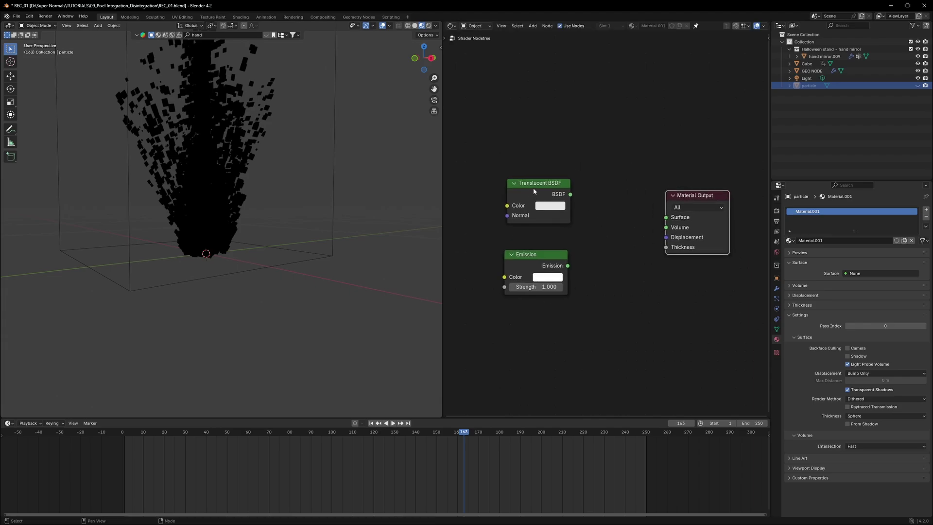
{"action": "right_click_drag", "start_coordinate": [531, 185], "coordinate": [544, 241], "text": "ctrl+shift"}
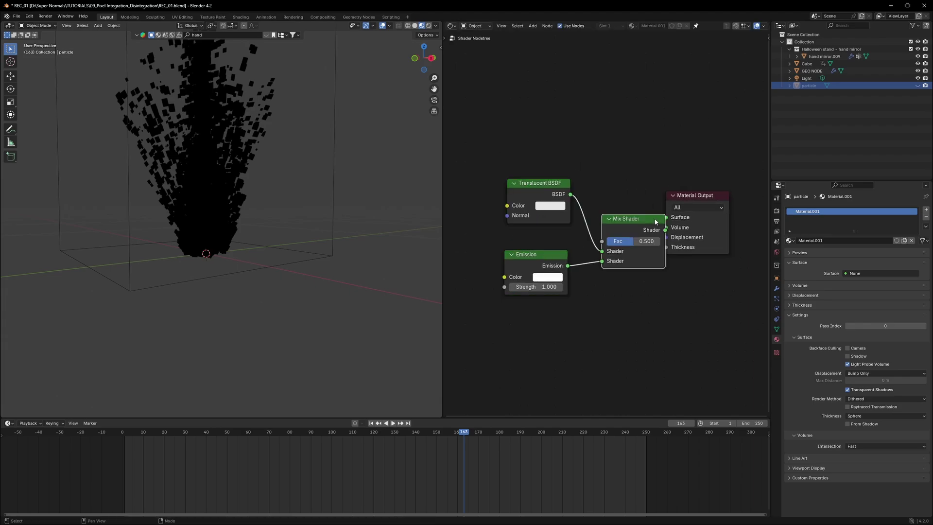
{"action": "left_click", "coordinate": [705, 196]}
{"action": "left_click_drag", "start_coordinate": [704, 196], "coordinate": [727, 194]}
{"action": "left_click_drag", "start_coordinate": [649, 221], "coordinate": [690, 217]}
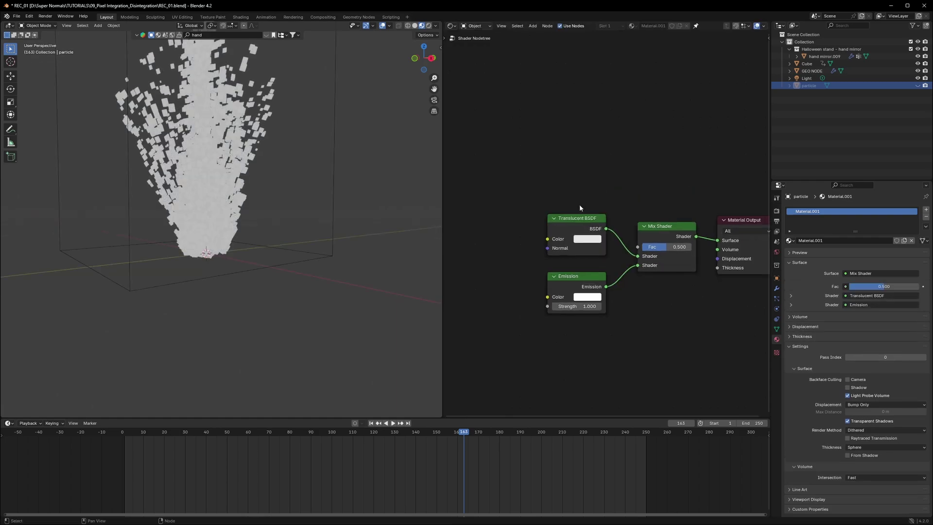
Move the Translucent BSDF and Emission nodes slightly lower relative to the Mix Shader.
{"action": "left_click_drag", "start_coordinate": [575, 184], "coordinate": [550, 337]}
{"action": "left_click_drag", "start_coordinate": [588, 234], "coordinate": [589, 257]}
{"action": "left_click", "coordinate": [529, 260]}
{"action": "middle_click_drag", "start_coordinate": [525, 285], "coordinate": [542, 241]}
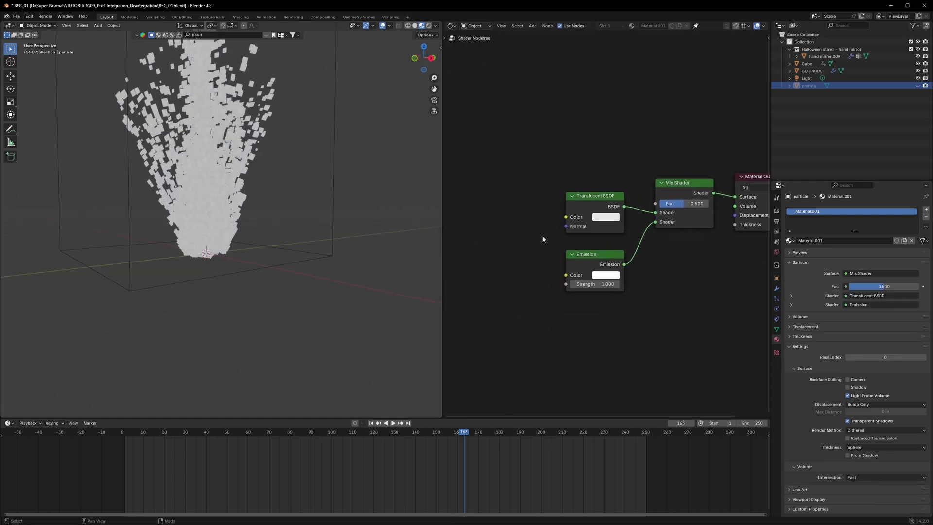
{"action": "scroll", "coordinate": [542, 241], "scroll_direction": "up", "scroll_amount": 3}
{"action": "middle_click_drag", "start_coordinate": [494, 284], "coordinate": [532, 254]}
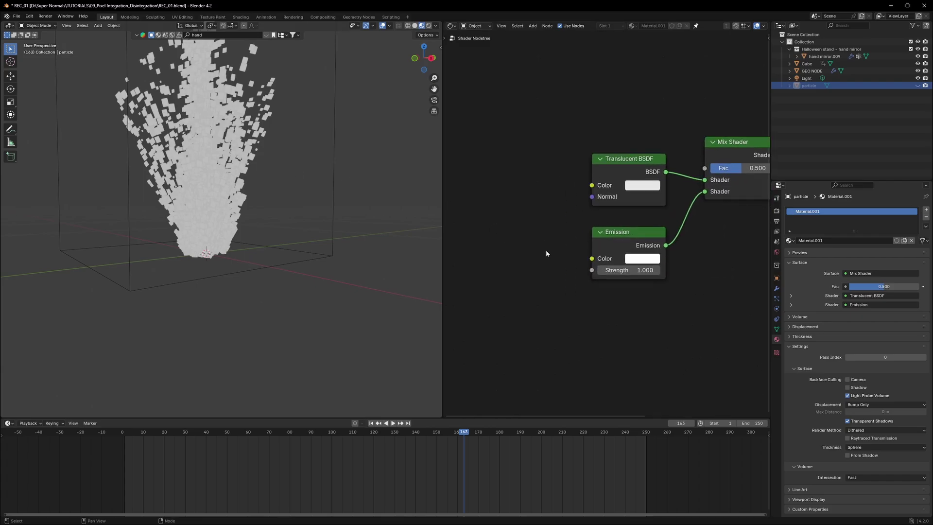
Add a Color Ramp node and connect its Color output to the Emission node's Color input.
{"action": "key", "text": "shift+a"}
{"action": "type", "text": "color"}
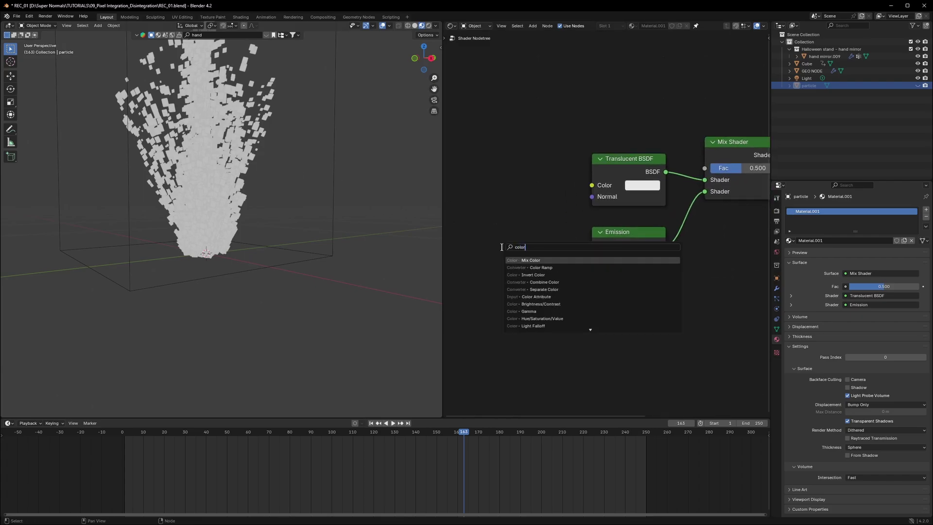
{"action": "left_click", "coordinate": [530, 268]}
{"action": "left_click", "coordinate": [448, 233]}
{"action": "left_click_drag", "start_coordinate": [575, 252], "coordinate": [598, 258]}
{"action": "middle_click_drag", "start_coordinate": [513, 302], "coordinate": [570, 300]}
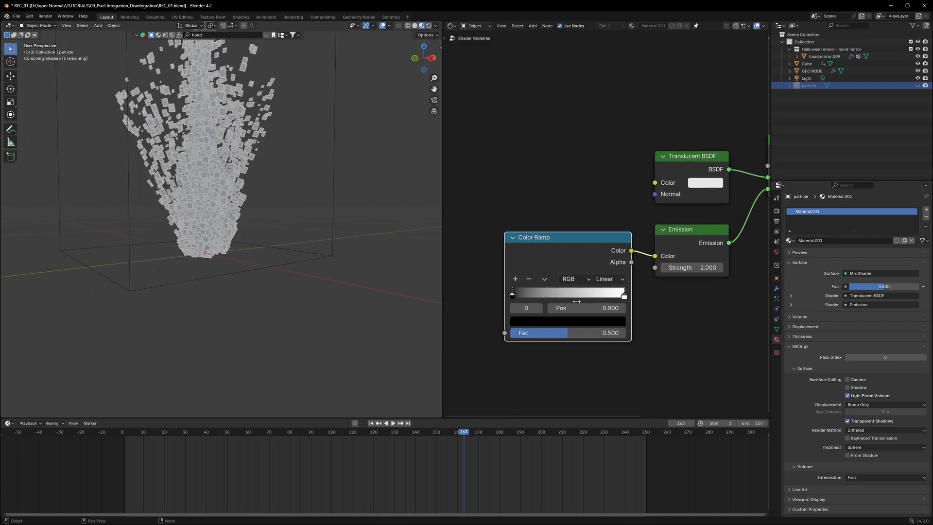
Configure the Color Ramp with constant interpolation, a purple first stop and a magenta second stop at position 0.527.
{"action": "left_click_drag", "start_coordinate": [613, 296], "coordinate": [559, 302]}
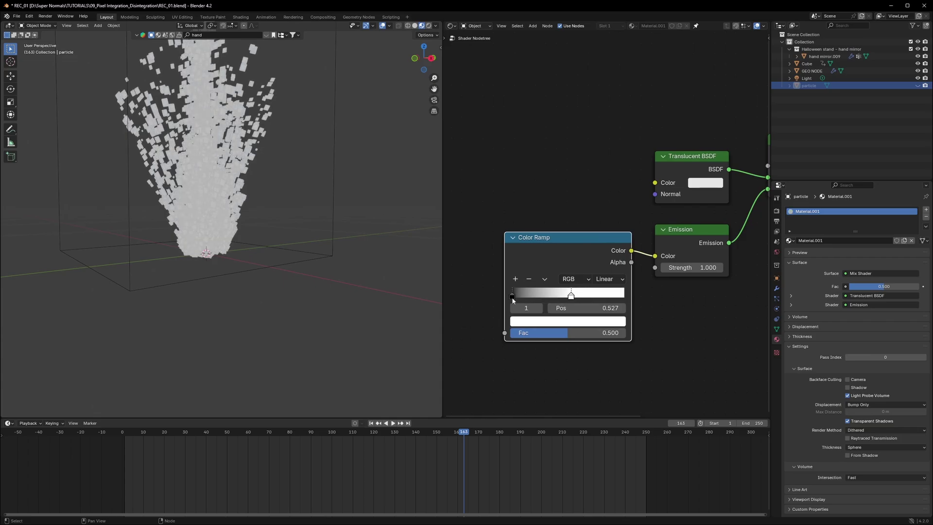
{"action": "left_click", "coordinate": [567, 322]}
{"action": "mouse_move", "coordinate": [574, 202]}
{"action": "left_mouse_down"}
{"action": "mouse_move", "coordinate": [585, 236]}
{"action": "mouse_move", "coordinate": [596, 233]}
{"action": "left_mouse_up"}
{"action": "left_click", "coordinate": [512, 297]}
{"action": "left_click", "coordinate": [574, 323]}
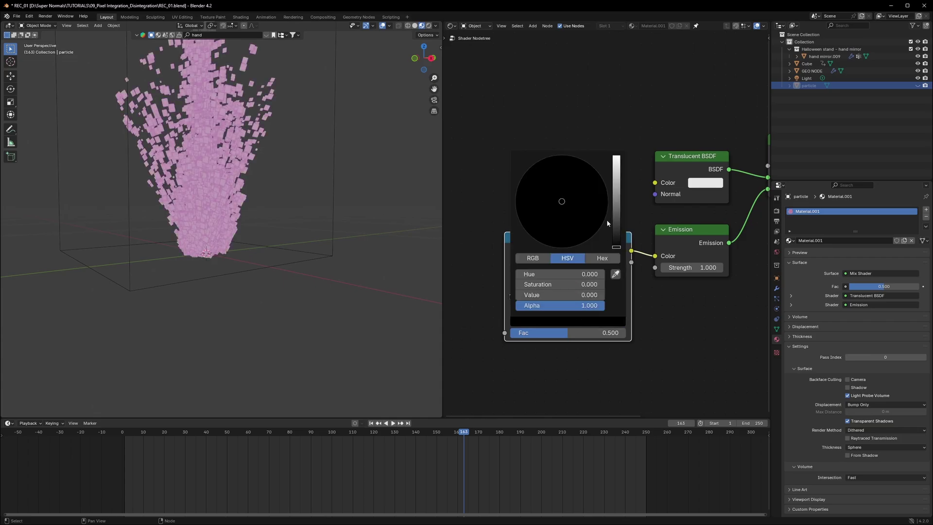
{"action": "scroll", "coordinate": [560, 202], "scroll_direction": "up", "scroll_amount": 20}
{"action": "mouse_move", "coordinate": [560, 203]}
{"action": "left_mouse_down"}
{"action": "mouse_move", "coordinate": [608, 214]}
{"action": "mouse_move", "coordinate": [607, 200]}
{"action": "left_mouse_up"}
Add an Object Info node and connect its Random output to the Color Ramp's Fac input.
{"action": "middle_click_drag", "start_coordinate": [467, 277], "coordinate": [581, 284]}
{"action": "scroll", "coordinate": [582, 284], "scroll_direction": "up", "scroll_amount": 1}
{"action": "middle_click_drag", "start_coordinate": [603, 284], "coordinate": [565, 272]}
{"action": "key", "text": "shift+a"}
{"action": "left_click", "coordinate": [509, 268]}
{"action": "type", "text": "obje"}
{"action": "key", "text": "Return"}
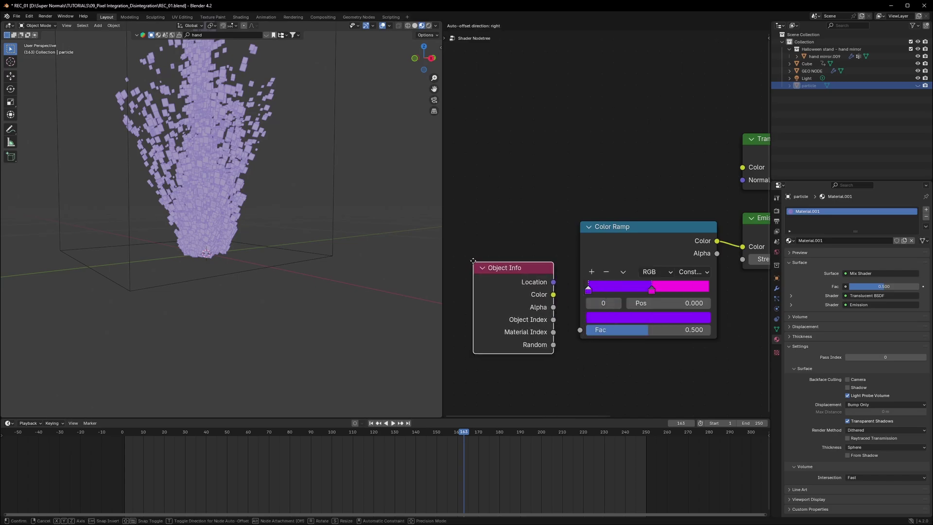
{"action": "left_click", "coordinate": [515, 278]}
{"action": "left_click_drag", "start_coordinate": [551, 340], "coordinate": [580, 330]}
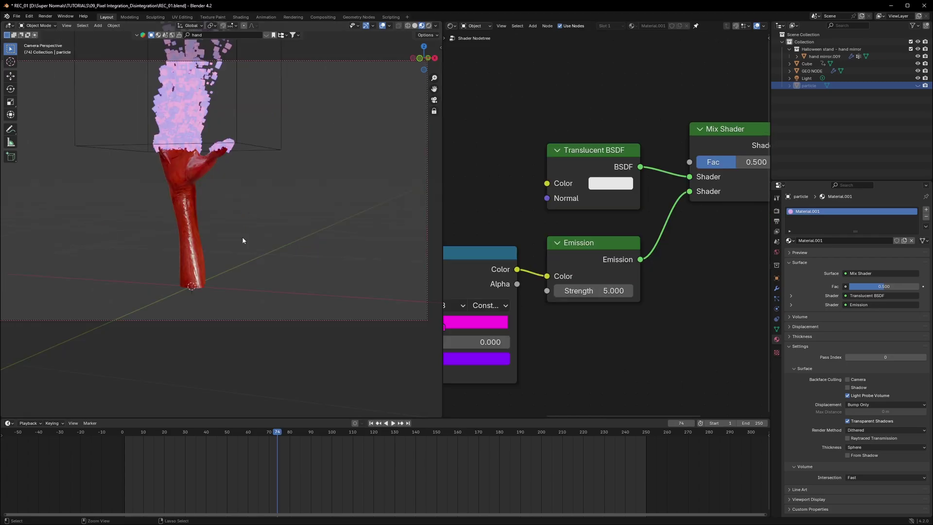
Save the file and review the complete particle material node tree.
{"action": "key", "text": "ctrl+s"}
{"action": "scroll", "coordinate": [491, 258], "scroll_direction": "down", "scroll_amount": 2}
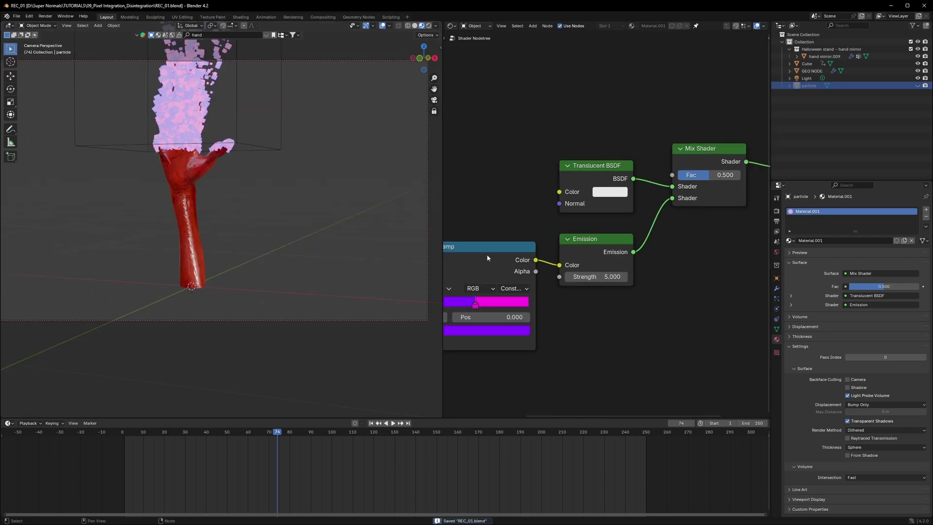
{"action": "middle_click_drag", "start_coordinate": [491, 258], "coordinate": [578, 222]}
{"action": "scroll", "coordinate": [581, 223], "scroll_direction": "up", "scroll_amount": 4}
{"action": "scroll", "coordinate": [607, 236], "scroll_direction": "down", "scroll_amount": 6}
{"action": "middle_click_drag", "start_coordinate": [669, 237], "coordinate": [604, 304]}
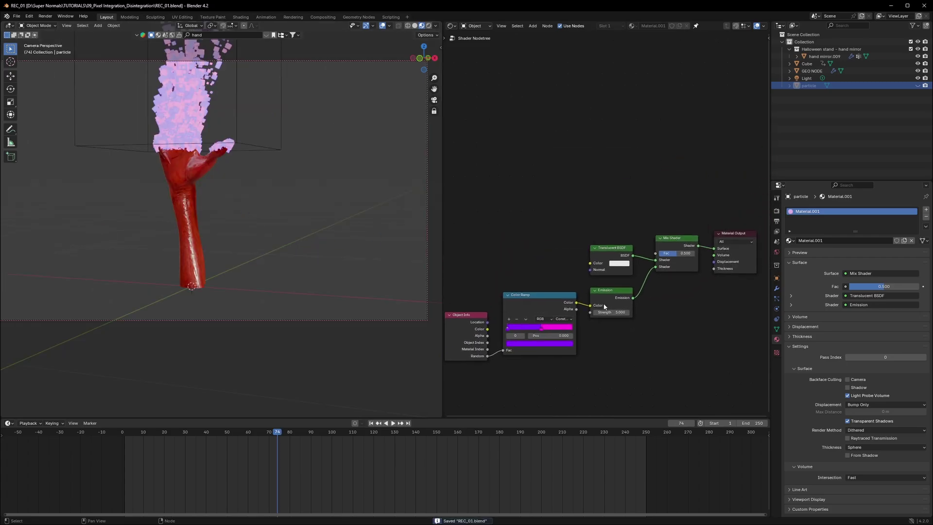
Move the Mix Shader node slightly up and switch the viewport to rendered shading.
{"action": "scroll", "coordinate": [620, 283], "scroll_direction": "up", "scroll_amount": 6}
{"action": "middle_click_drag", "start_coordinate": [626, 226], "coordinate": [621, 242]}
{"action": "left_click_drag", "start_coordinate": [705, 262], "coordinate": [705, 246]}
{"action": "left_click", "coordinate": [624, 211]}
{"action": "scroll", "coordinate": [607, 224], "scroll_direction": "down", "scroll_amount": 1}
{"action": "middle_click_drag", "start_coordinate": [494, 91], "coordinate": [499, 110]}
{"action": "left_click", "coordinate": [429, 27]}
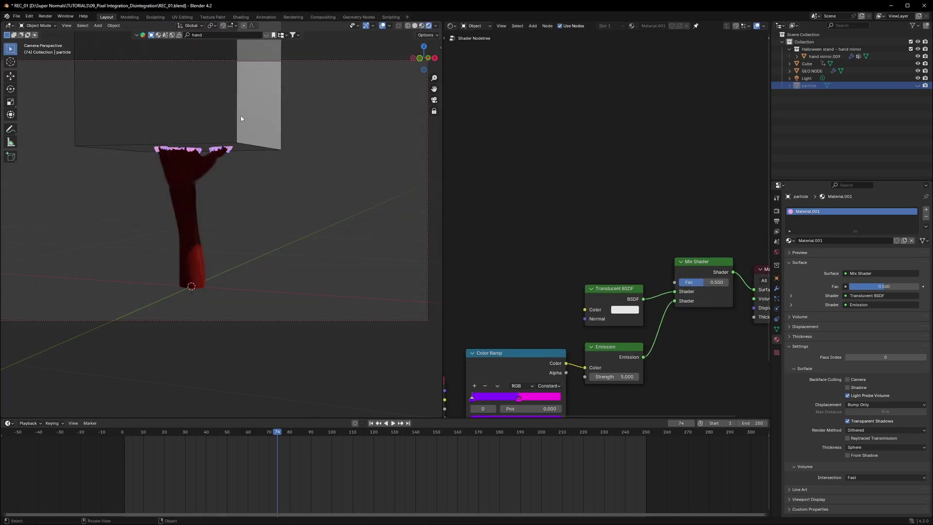
Add a Layer Weight node with Blend set to 0.2 and connect its Fresnel output to the Mix Shader's Fac input.
{"action": "key", "text": "shift+a"}
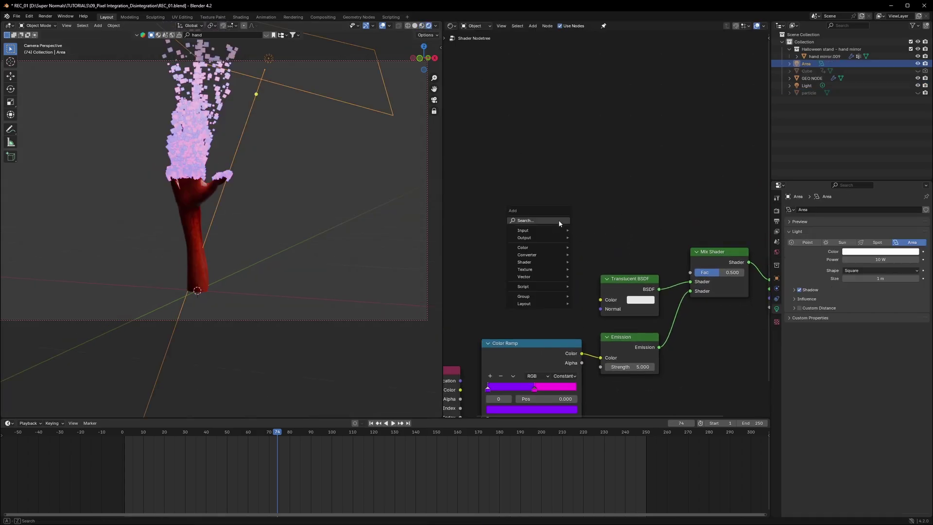
{"action": "type", "text": "laye"}
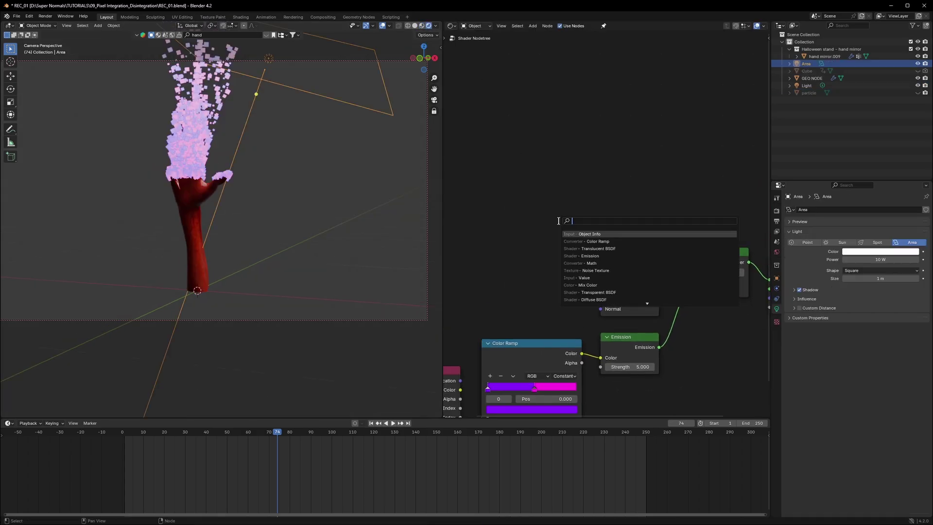
{"action": "type", "text": "r"}
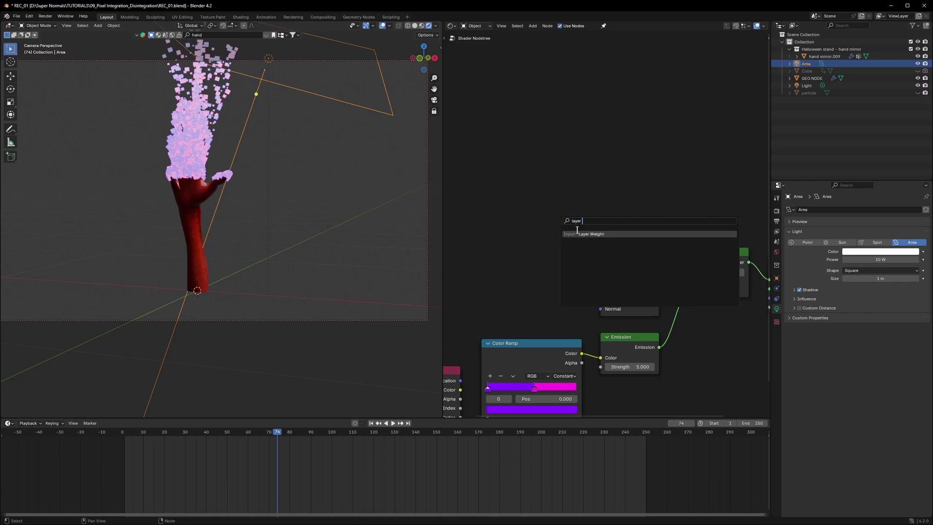
{"action": "left_click", "coordinate": [579, 234]}
{"action": "left_click", "coordinate": [578, 229]}
{"action": "scroll", "coordinate": [607, 226], "scroll_direction": "up", "scroll_amount": 2}
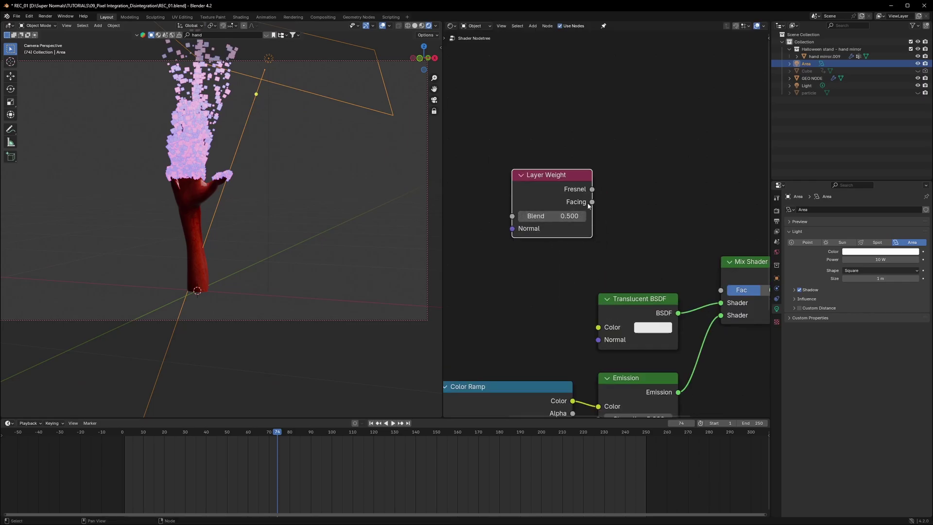
{"action": "scroll", "coordinate": [624, 215], "scroll_direction": "down", "scroll_amount": 1}
{"action": "left_click_drag", "start_coordinate": [562, 189], "coordinate": [680, 282]}
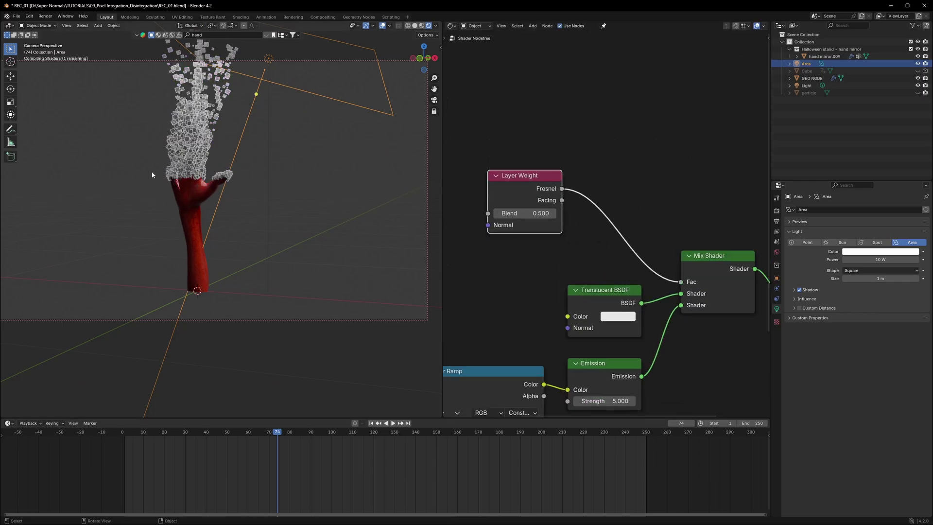
{"action": "left_click", "coordinate": [530, 213]}
{"action": "type", "text": "0.2"}
{"action": "key", "text": "Return"}
Insert a Color Ramp between the Layer Weight and Mix Shader nodes and move its white stop close to the black stop.
{"action": "key", "text": "shift+a"}
{"action": "type", "text": "color"}
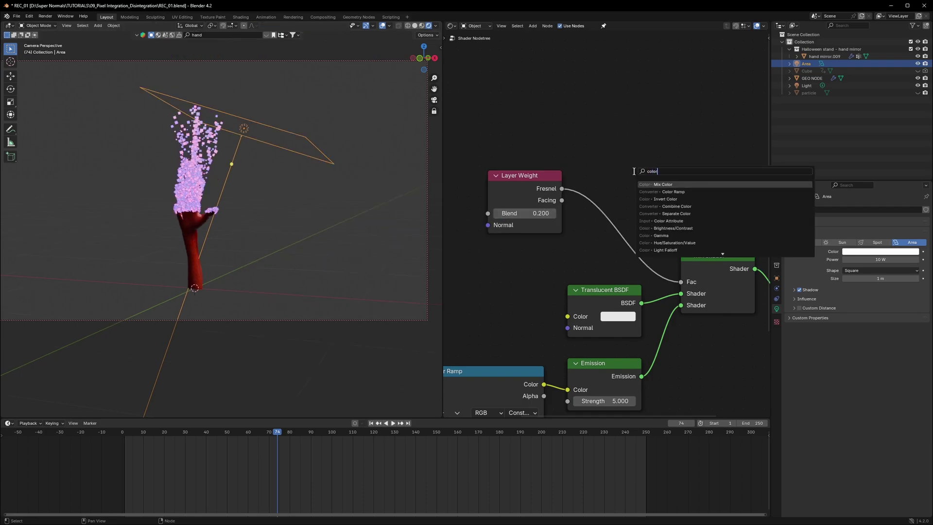
{"action": "left_click", "coordinate": [673, 191]}
{"action": "left_click", "coordinate": [704, 204]}
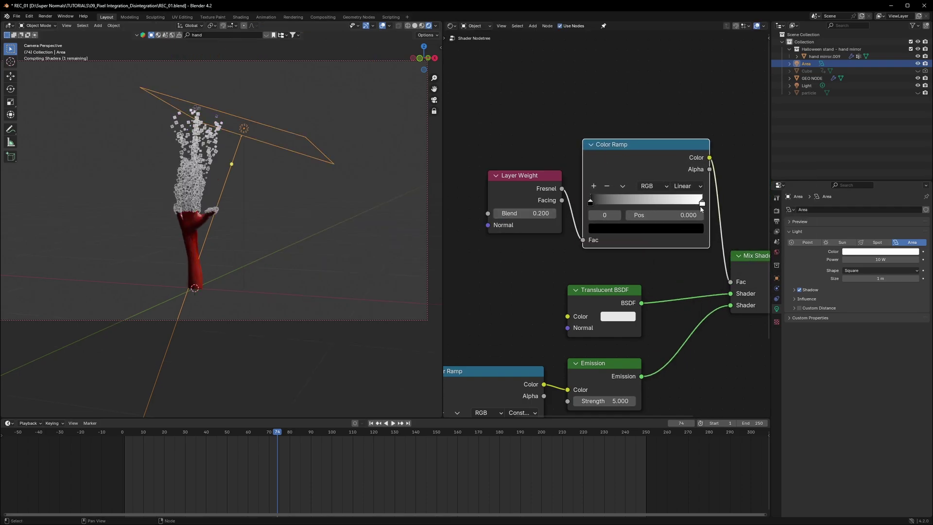
{"action": "left_click_drag", "start_coordinate": [704, 204], "coordinate": [603, 206]}
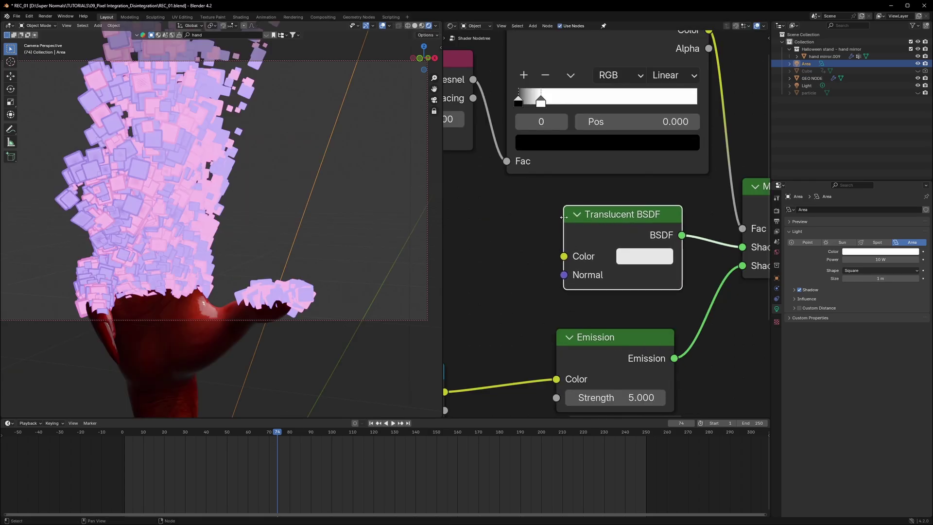
Replace the Translucent BSDF with a Transparent BSDF as the Mix Shader's first shader.
{"action": "key", "text": "shift+a"}
{"action": "type", "text": "trans"}
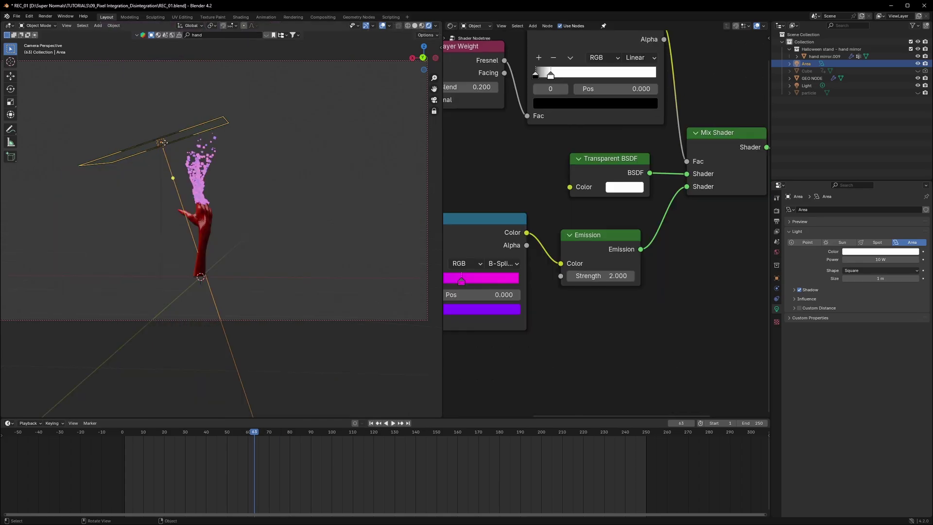
Lower the strength of the world background lighting.
{"action": "left_click", "coordinate": [777, 252]}
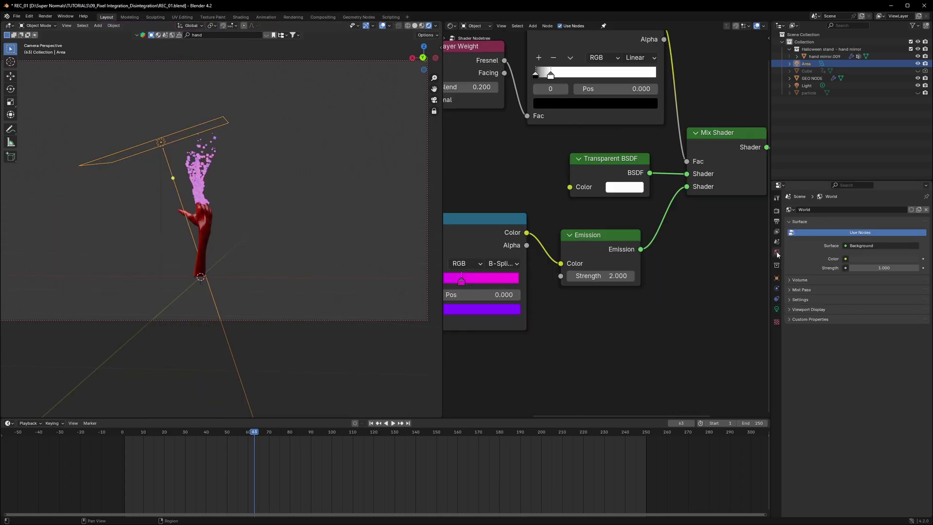
{"action": "left_click_drag", "start_coordinate": [870, 267], "coordinate": [856, 268]}
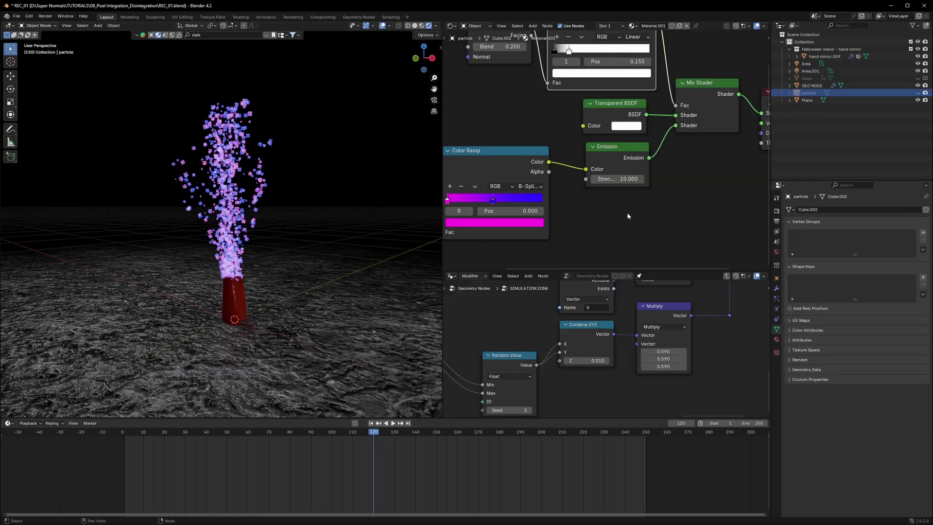
Tidy the particle material by moving the Transparent BSDF node up and the Emission node slightly left.
{"action": "scroll", "coordinate": [627, 212], "scroll_direction": "up", "scroll_amount": 2}
{"action": "left_click_drag", "start_coordinate": [607, 101], "coordinate": [607, 68]}
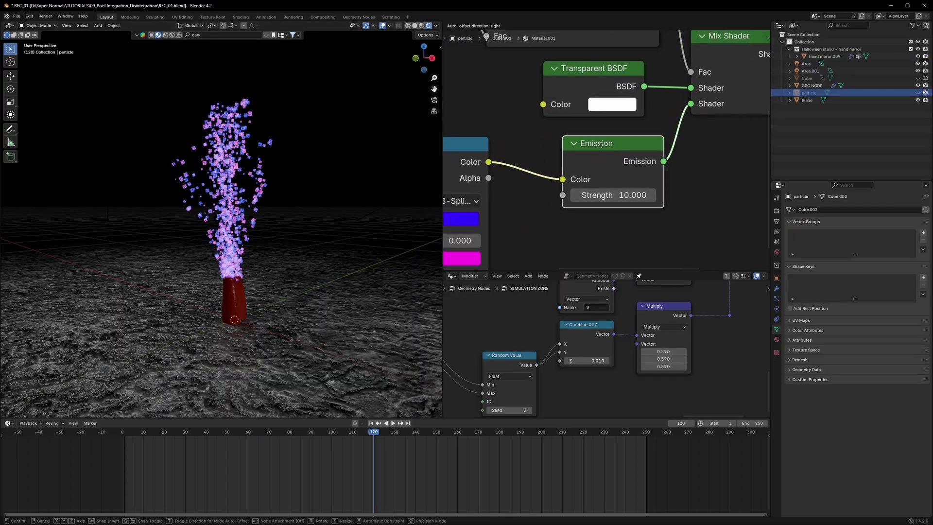
{"action": "left_click_drag", "start_coordinate": [592, 144], "coordinate": [578, 144]}
{"action": "left_click", "coordinate": [622, 215]}
{"action": "scroll", "coordinate": [577, 213], "scroll_direction": "down", "scroll_amount": 7}
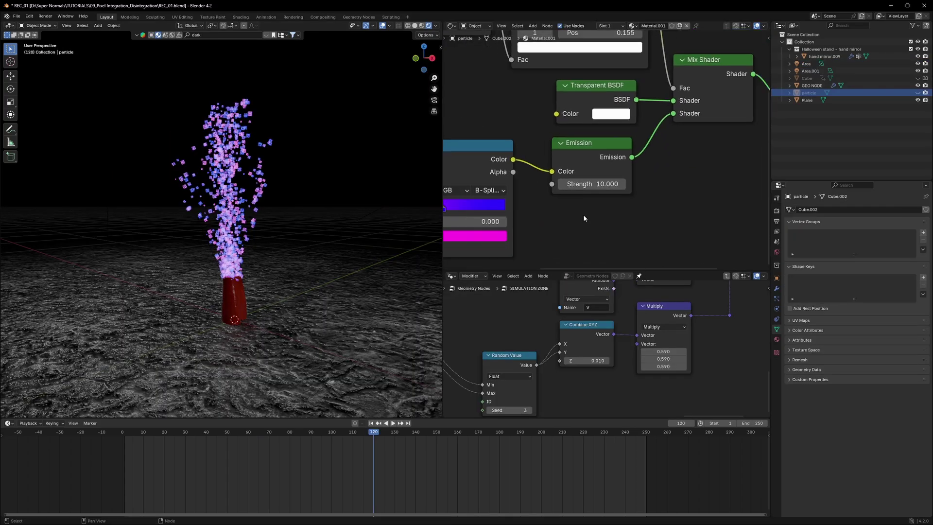
{"action": "middle_click_drag", "start_coordinate": [576, 212], "coordinate": [638, 209]}
{"action": "middle_click_drag", "start_coordinate": [537, 235], "coordinate": [635, 206]}
{"action": "scroll", "coordinate": [635, 206], "scroll_direction": "up", "scroll_amount": 6}
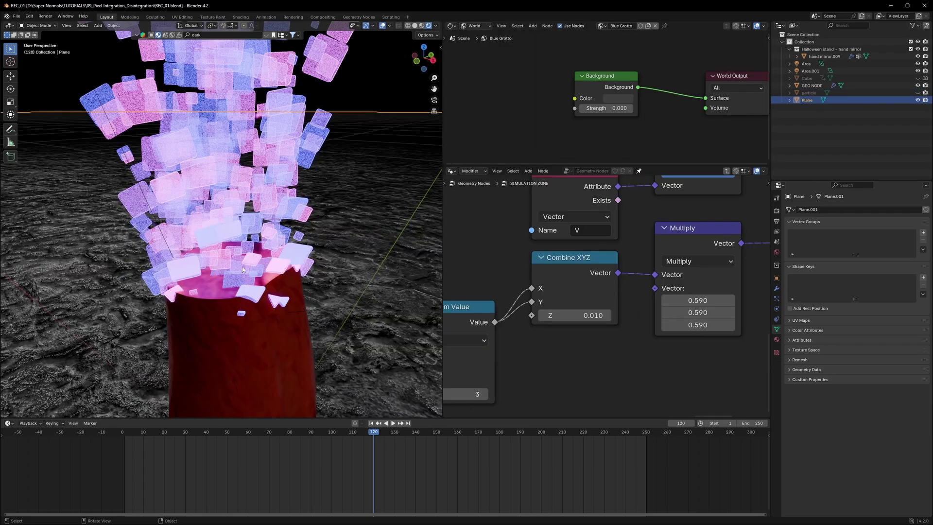
{"action": "scroll", "coordinate": [243, 270], "scroll_direction": "down", "scroll_amount": 6}
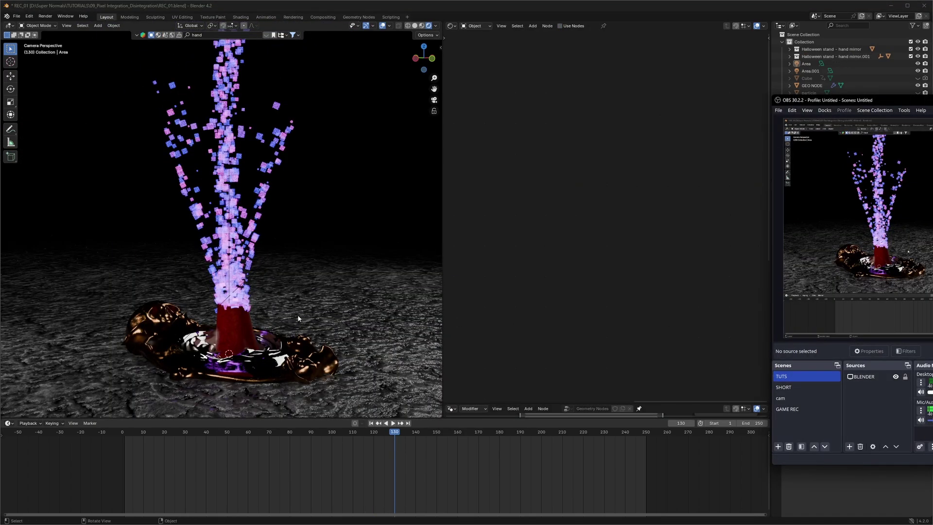
Select the arm mesh and append the arm material from Pixel Integration_Disintegration 4.blend.
{"action": "left_click", "coordinate": [252, 306]}
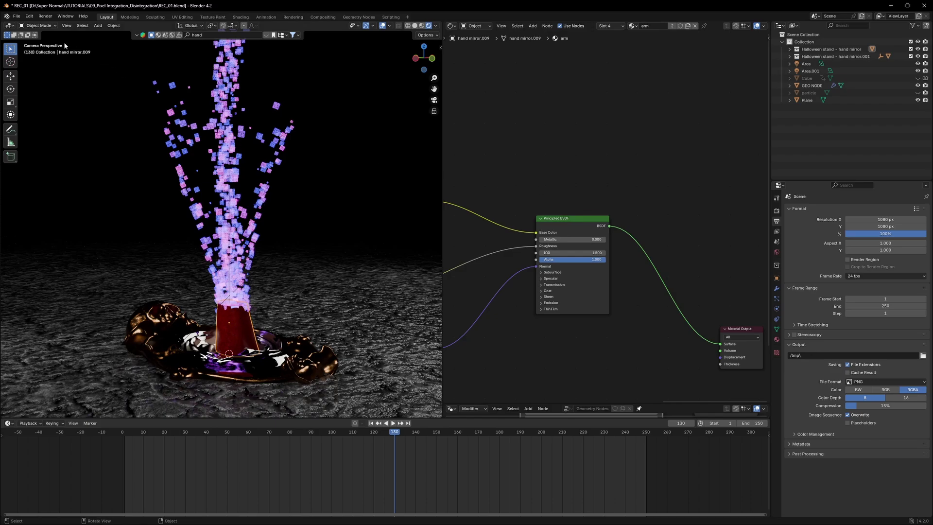
{"action": "left_click", "coordinate": [16, 16]}
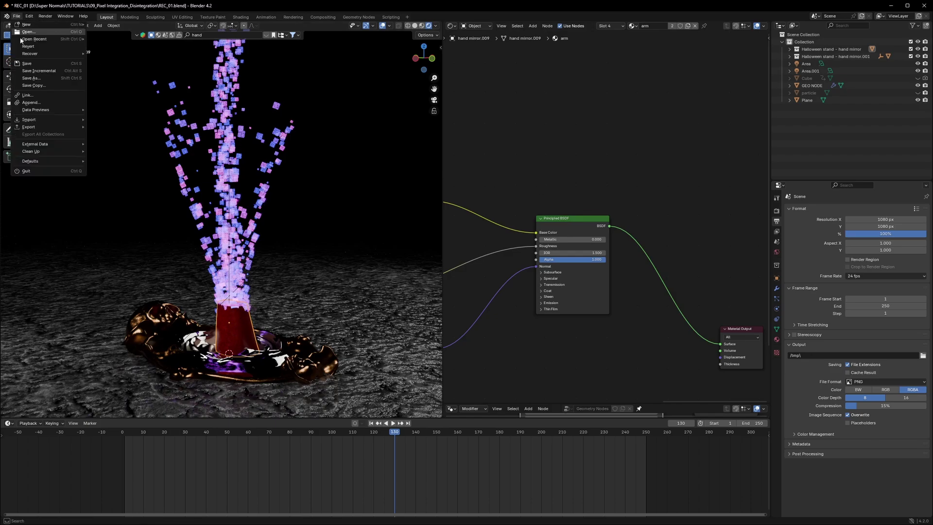
{"action": "left_click", "coordinate": [31, 110]}
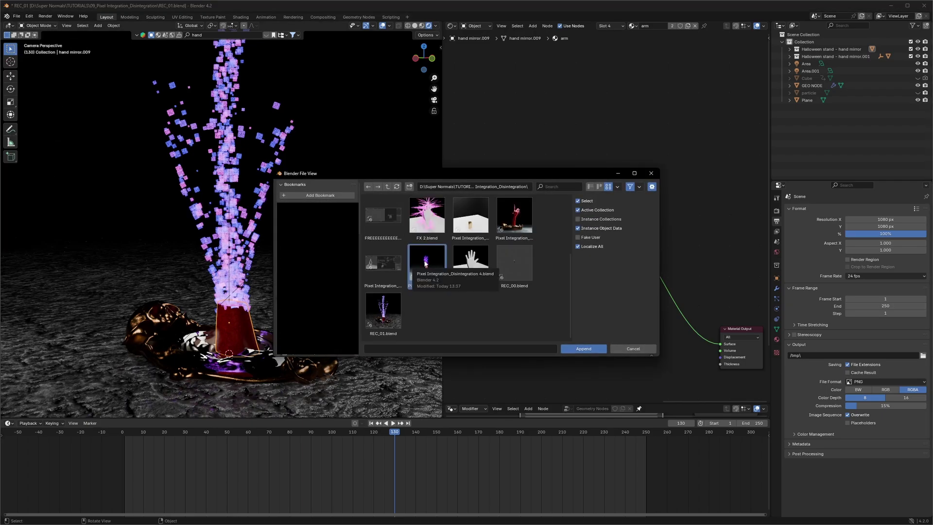
{"action": "left_click", "coordinate": [583, 348]}
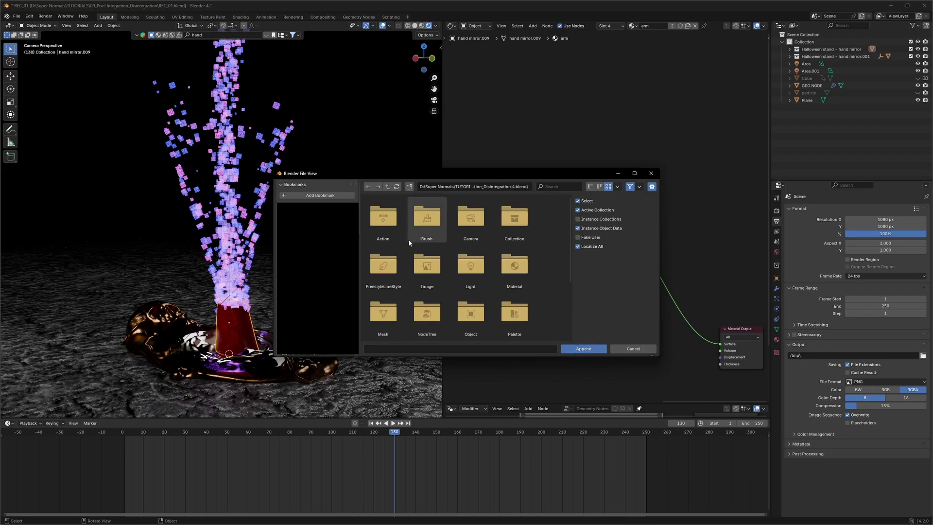
{"action": "double_click", "coordinate": [515, 267]}
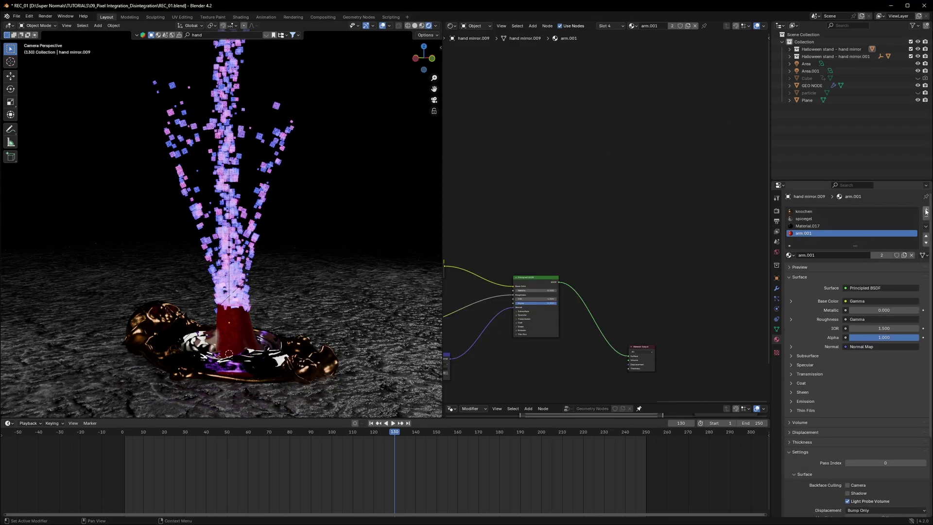
Add a material slot to the arm mesh and assign the appended arm.002 material to it.
{"action": "left_click", "coordinate": [925, 209]}
{"action": "left_click", "coordinate": [790, 255]}
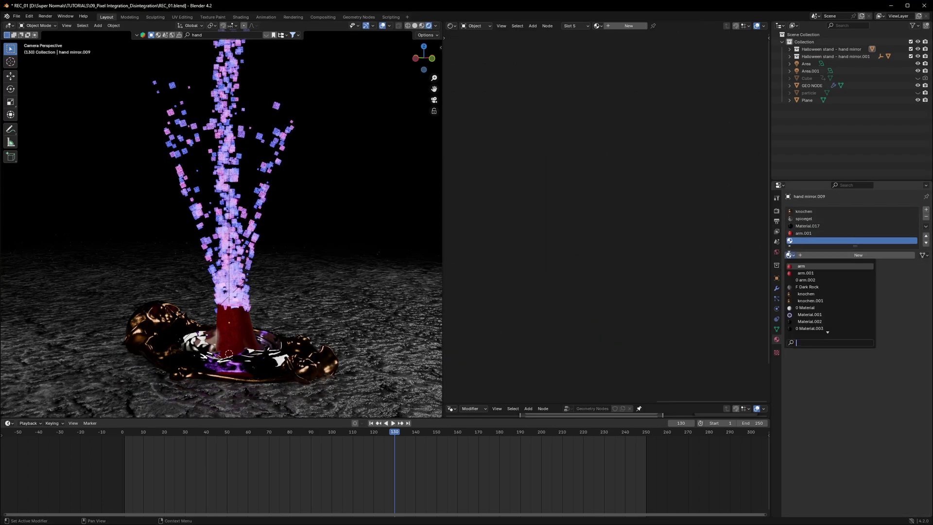
{"action": "left_click", "coordinate": [816, 281]}
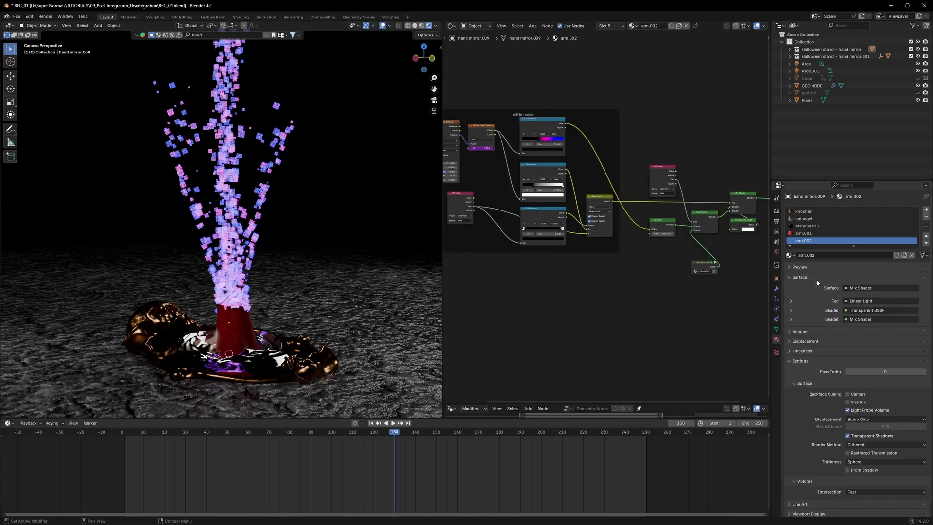
Move the NodeGroup node in arm.002 down and copy all other nodes except the Material Output.
{"action": "scroll", "coordinate": [597, 270], "scroll_direction": "down", "scroll_amount": 3}
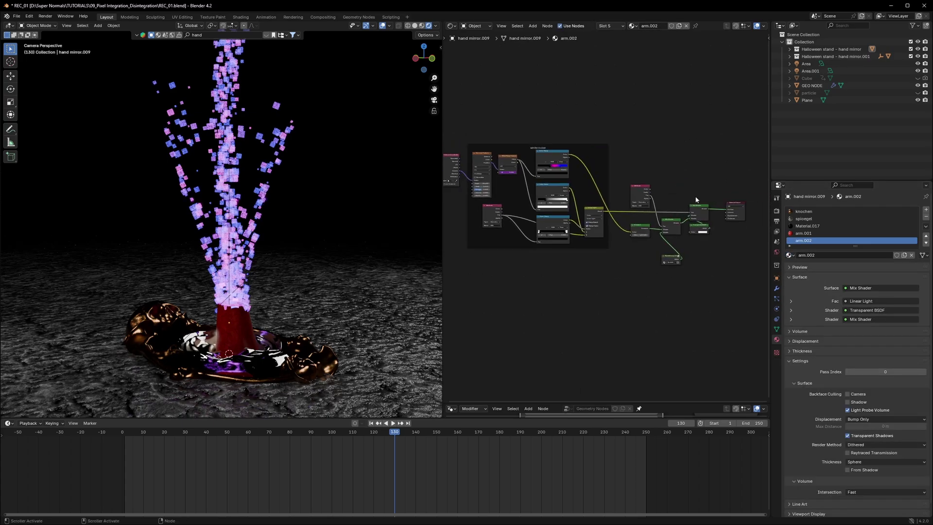
{"action": "left_click_drag", "start_coordinate": [672, 257], "coordinate": [663, 275]}
{"action": "left_click_drag", "start_coordinate": [691, 131], "coordinate": [464, 247]}
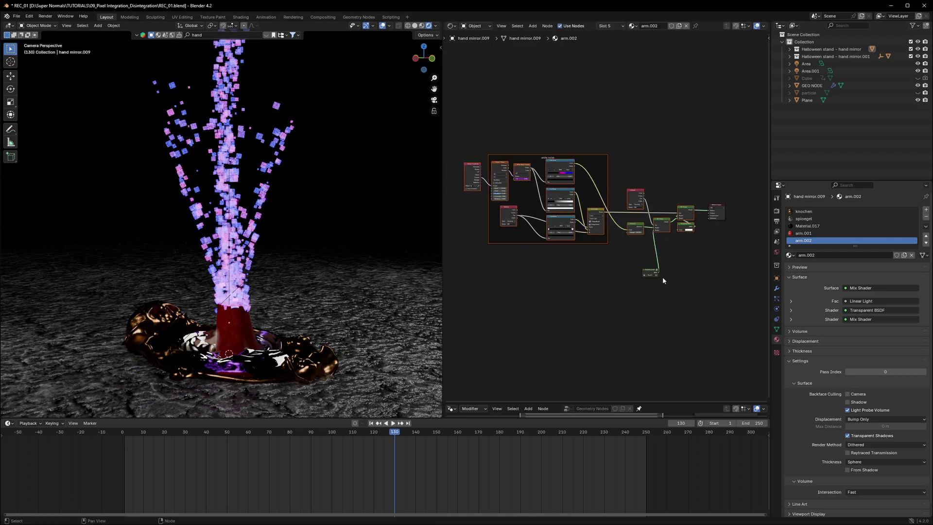
{"action": "scroll", "coordinate": [663, 276], "scroll_direction": "up", "scroll_amount": 5}
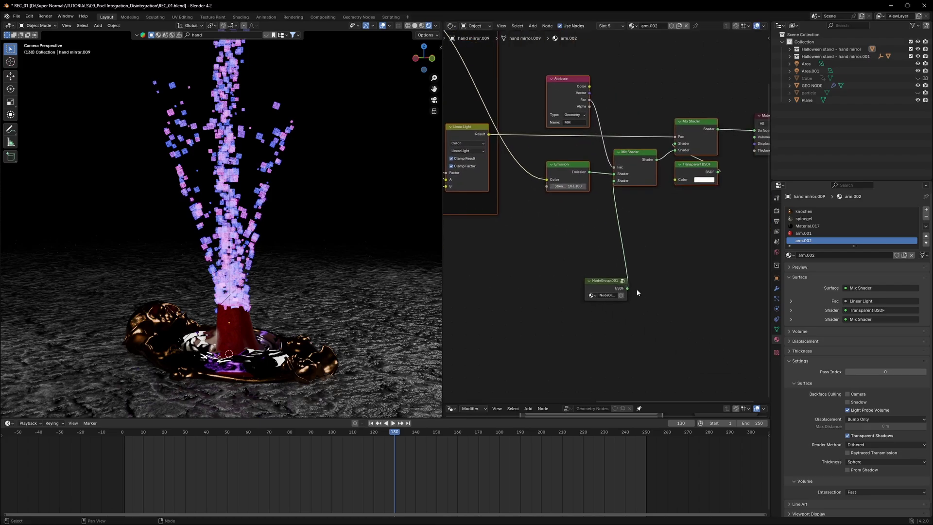
{"action": "scroll", "coordinate": [584, 291], "scroll_direction": "down", "scroll_amount": 3}
{"action": "scroll", "coordinate": [608, 250], "scroll_direction": "down", "scroll_amount": 3}
{"action": "middle_click_drag", "start_coordinate": [556, 249], "coordinate": [642, 301]}
Open the arm.001 material and move its existing nodes down to free space above them.
{"action": "left_click", "coordinate": [801, 234]}
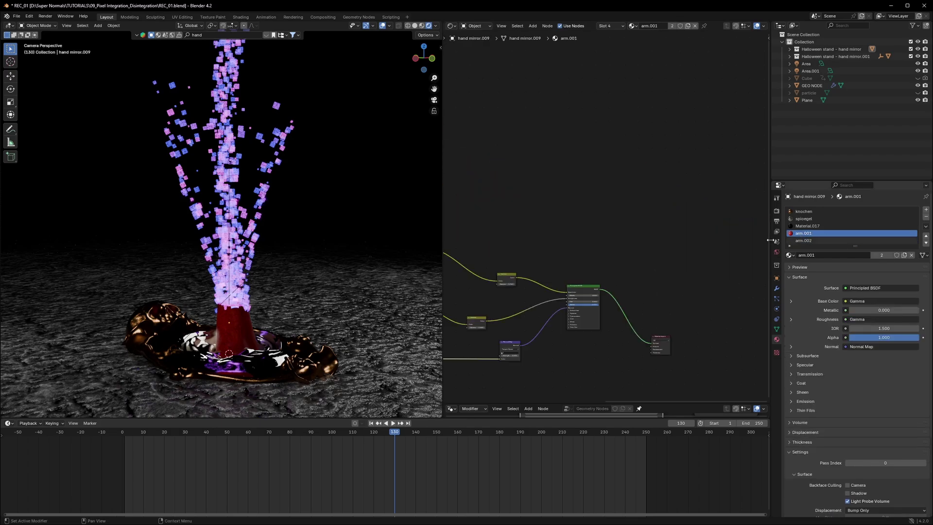
{"action": "scroll", "coordinate": [554, 266], "scroll_direction": "down", "scroll_amount": 2}
{"action": "middle_click_drag", "start_coordinate": [554, 266], "coordinate": [565, 330]}
{"action": "scroll", "coordinate": [533, 263], "scroll_direction": "down", "scroll_amount": 1}
{"action": "scroll", "coordinate": [559, 270], "scroll_direction": "down", "scroll_amount": 1}
{"action": "scroll", "coordinate": [610, 279], "scroll_direction": "down", "scroll_amount": 3}
{"action": "left_click_drag", "start_coordinate": [664, 229], "coordinate": [455, 380]}
{"action": "key", "text": "g"}
{"action": "left_click", "coordinate": [633, 286]}
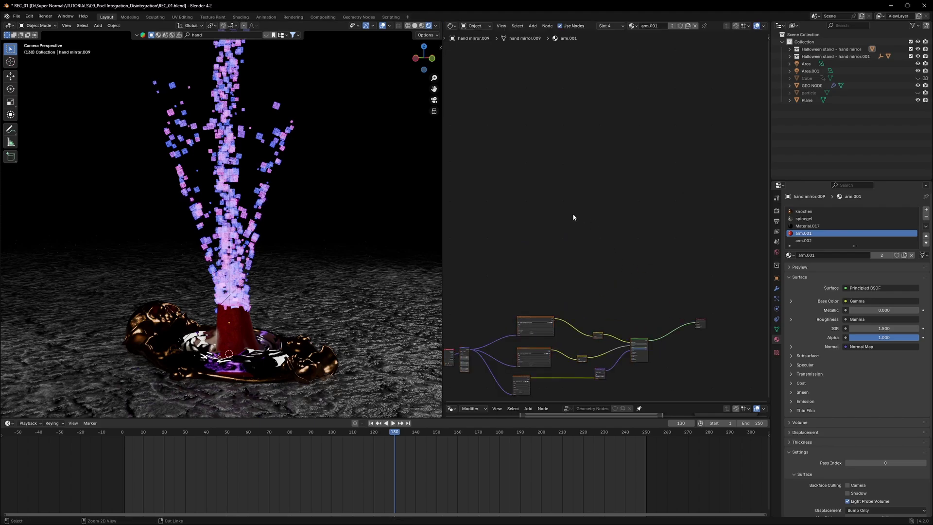
Paste the copied white noise and mix shader nodes above the existing arm.001 nodes.
{"action": "key", "text": "ctrl+v"}
{"action": "key", "text": "g"}
{"action": "left_click", "coordinate": [611, 279]}
{"action": "scroll", "coordinate": [677, 325], "scroll_direction": "up", "scroll_amount": 2}
{"action": "middle_click_drag", "start_coordinate": [678, 327], "coordinate": [602, 263]}
{"action": "scroll", "coordinate": [598, 287], "scroll_direction": "up", "scroll_amount": 8}
{"action": "left_click", "coordinate": [594, 306]}
{"action": "middle_click_drag", "start_coordinate": [594, 307], "coordinate": [573, 276]}
{"action": "scroll", "coordinate": [572, 272], "scroll_direction": "up", "scroll_amount": 5}
Connect the last pasted Mix Shader to the Material Output's Surface and the Principled BSDF to the other Mix Shader's second shader input.
{"action": "left_click", "coordinate": [556, 183]}
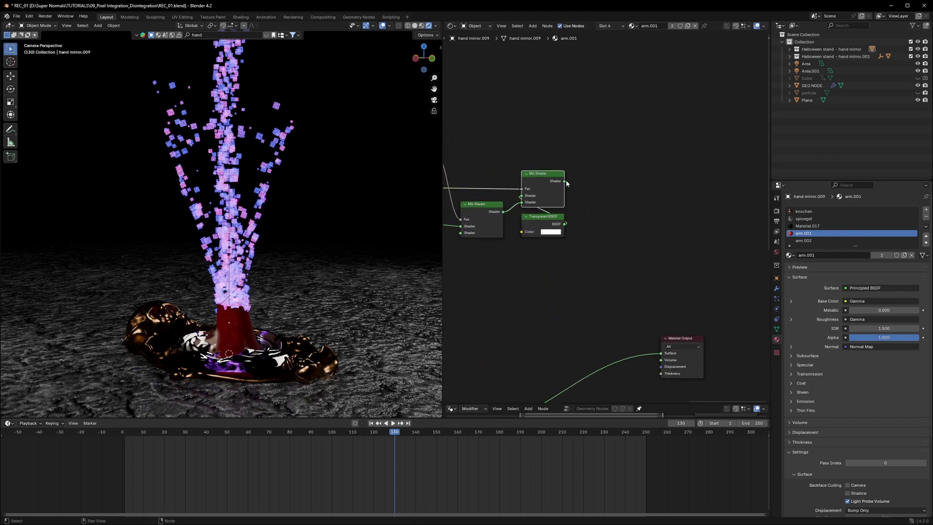
{"action": "key", "text": "g"}
{"action": "left_click", "coordinate": [596, 178]}
{"action": "left_click_drag", "start_coordinate": [621, 180], "coordinate": [716, 266]}
{"action": "middle_click_drag", "start_coordinate": [488, 340], "coordinate": [598, 302]}
{"action": "scroll", "coordinate": [597, 303], "scroll_direction": "down", "scroll_amount": 1}
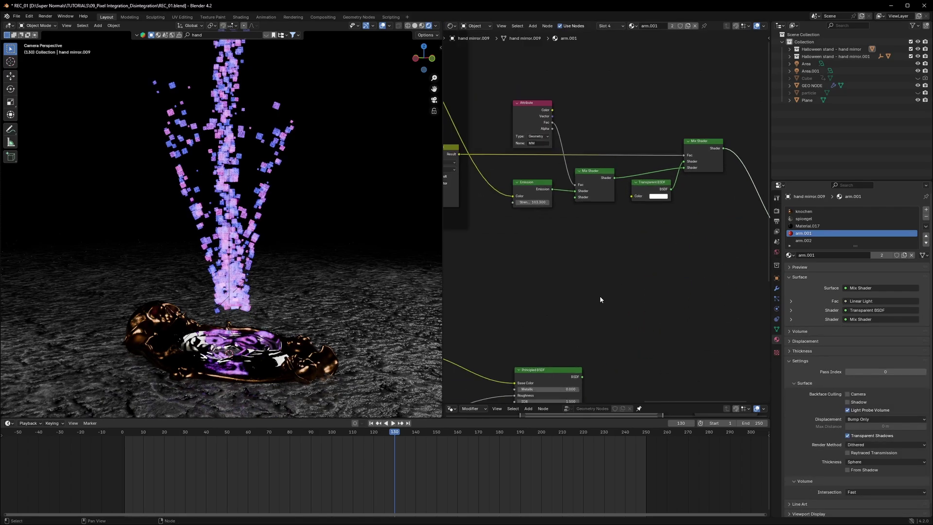
{"action": "left_click_drag", "start_coordinate": [561, 372], "coordinate": [575, 197]}
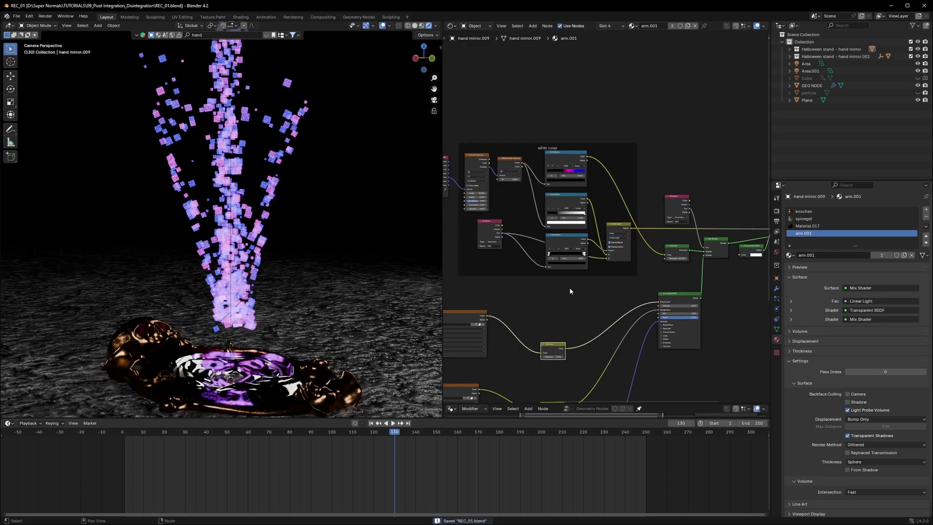
Check the name in the white noise frame's Attribute node and the vertex group in the arm's VertexWeightProximity modifier.
{"action": "scroll", "coordinate": [571, 291], "scroll_direction": "up", "scroll_amount": 4}
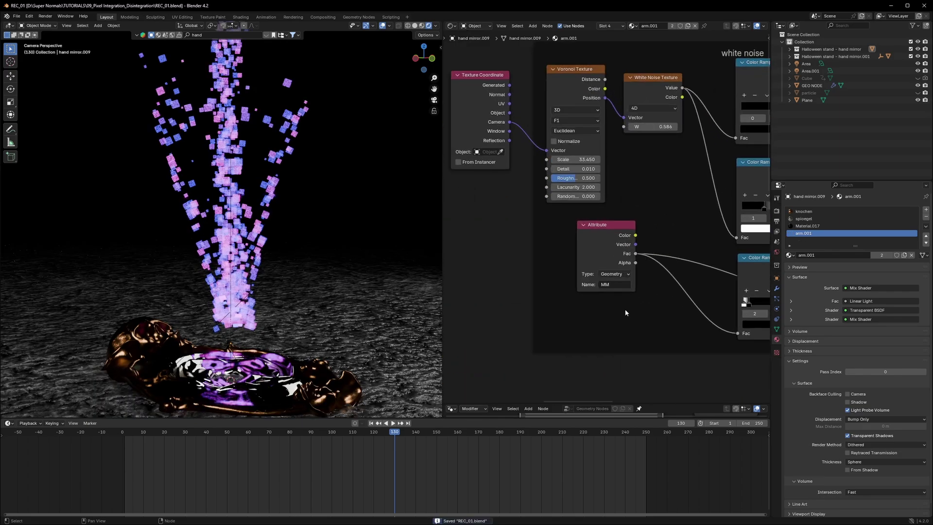
{"action": "scroll", "coordinate": [591, 262], "scroll_direction": "up", "scroll_amount": 2}
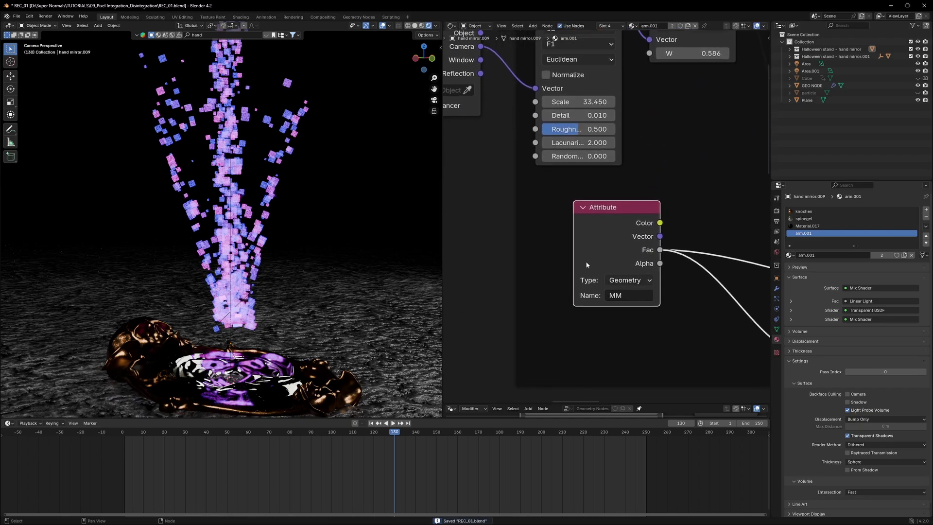
{"action": "scroll", "coordinate": [627, 282], "scroll_direction": "up", "scroll_amount": 1}
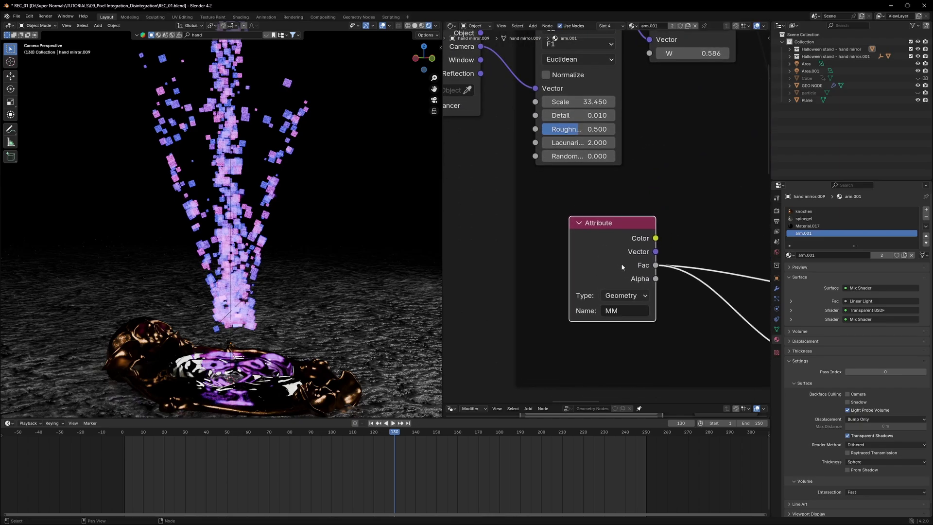
{"action": "scroll", "coordinate": [648, 310], "scroll_direction": "down", "scroll_amount": 2}
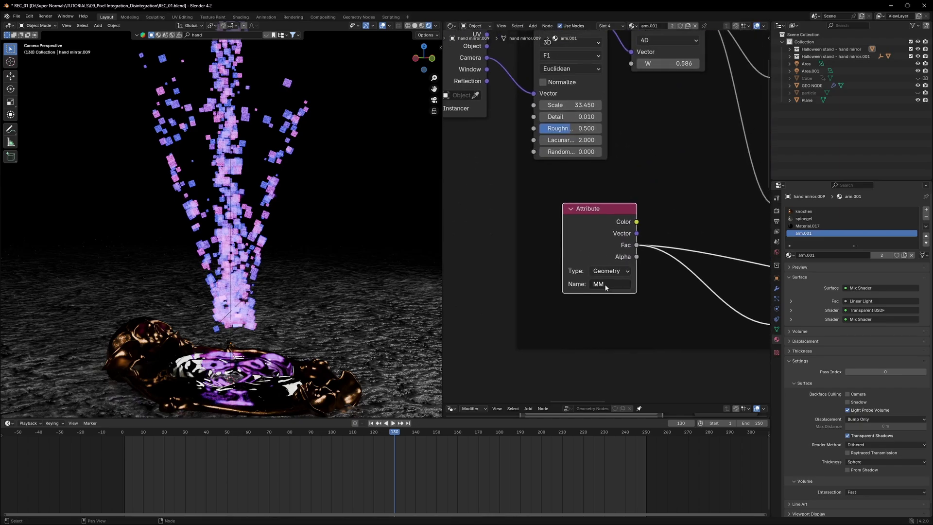
{"action": "left_click", "coordinate": [776, 289]}
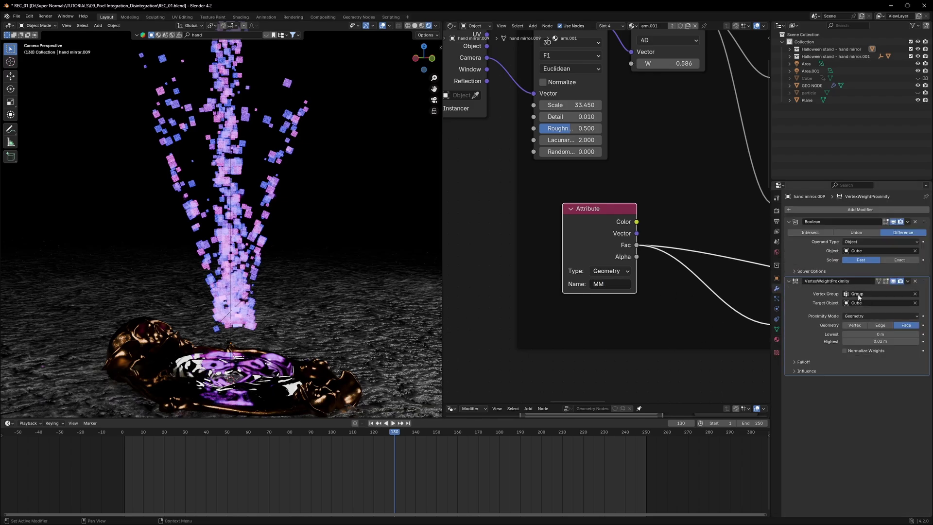
Copy the vertex group name Group into the name of the white noise frame's Attribute node and save the file.
{"action": "key", "text": "ctrl+c"}
{"action": "key", "text": "ctrl+v"}
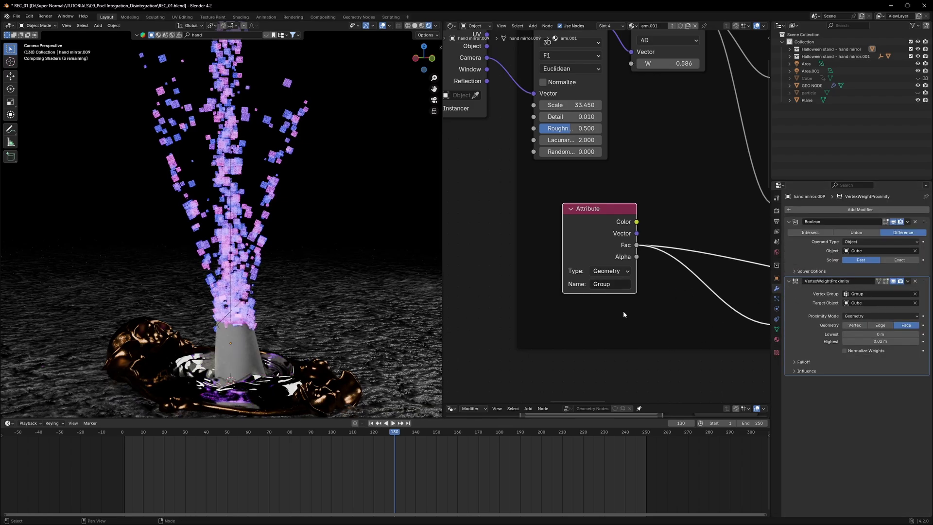
{"action": "scroll", "coordinate": [598, 263], "scroll_direction": "up", "scroll_amount": 6}
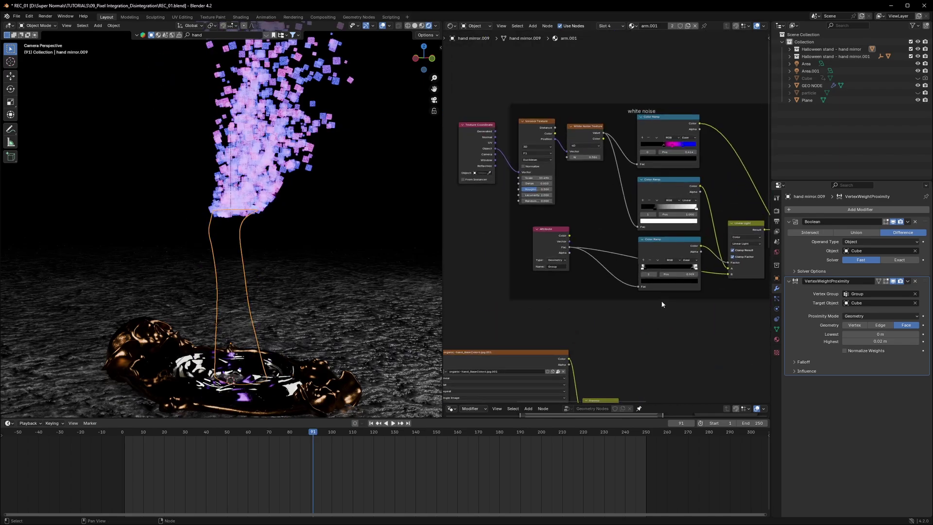
{"action": "scroll", "coordinate": [595, 285], "scroll_direction": "down", "scroll_amount": 4}
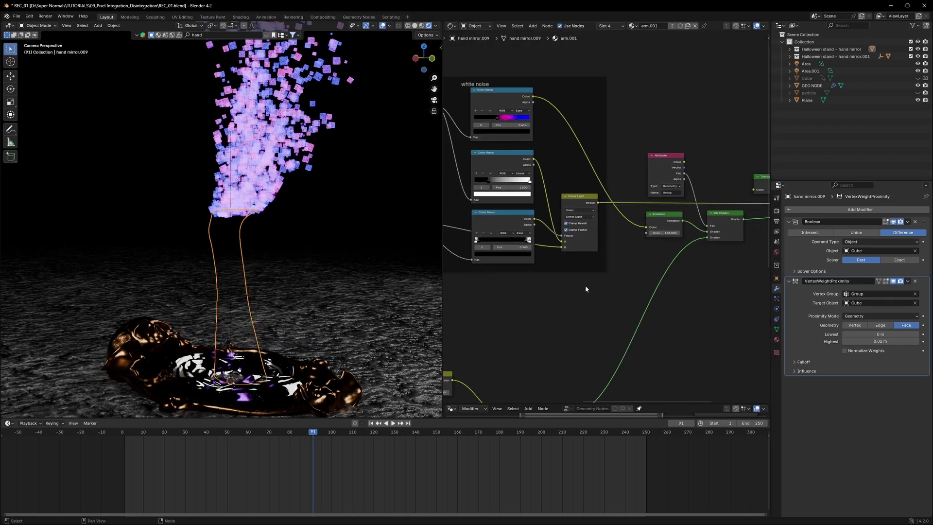
{"action": "scroll", "coordinate": [629, 309], "scroll_direction": "up", "scroll_amount": 4}
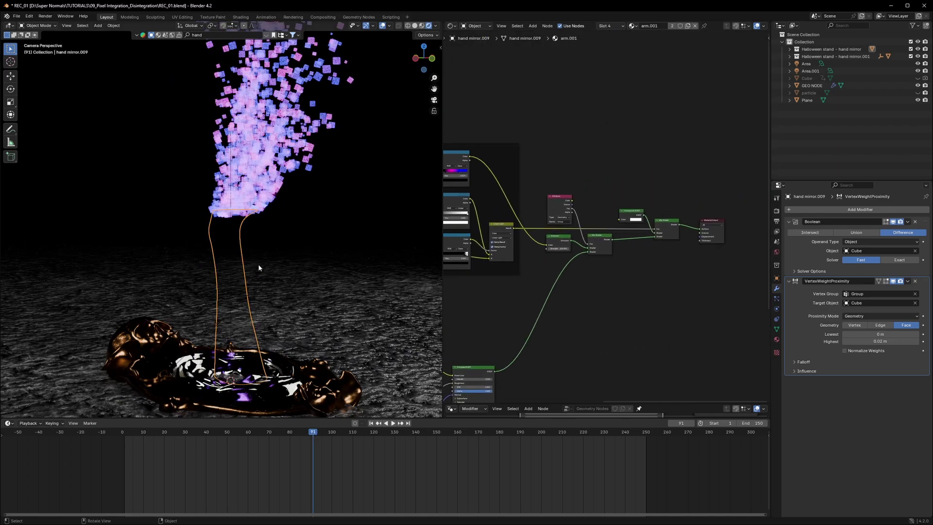
{"action": "scroll", "coordinate": [623, 254], "scroll_direction": "down", "scroll_amount": 5}
{"action": "middle_click_drag", "start_coordinate": [540, 266], "coordinate": [614, 272]}
{"action": "scroll", "coordinate": [614, 273], "scroll_direction": "up", "scroll_amount": 1}
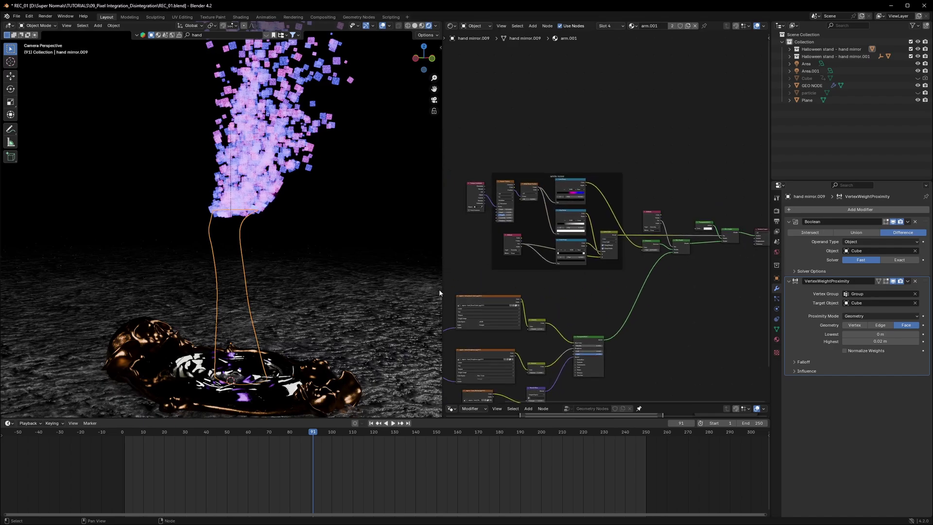
{"action": "key", "text": "ctrl+s"}
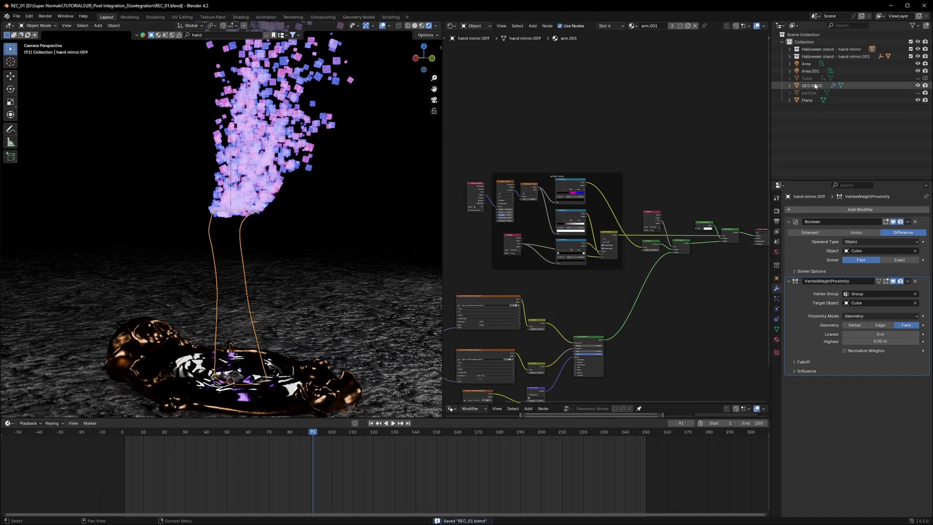
Select the GEO NODE object and enlarge the geometry nodes editor to show its node tree.
{"action": "scroll", "coordinate": [623, 301], "scroll_direction": "down", "scroll_amount": 1}
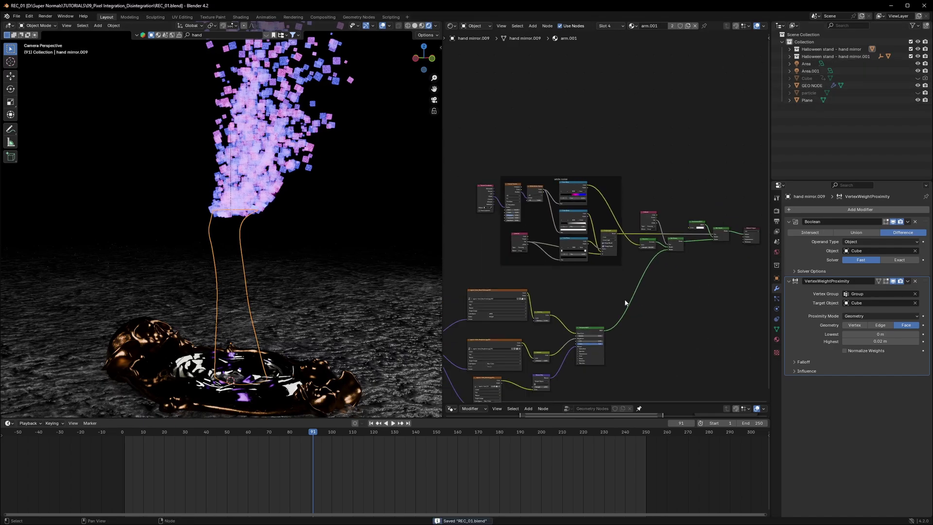
{"action": "middle_click_drag", "start_coordinate": [598, 291], "coordinate": [601, 323]}
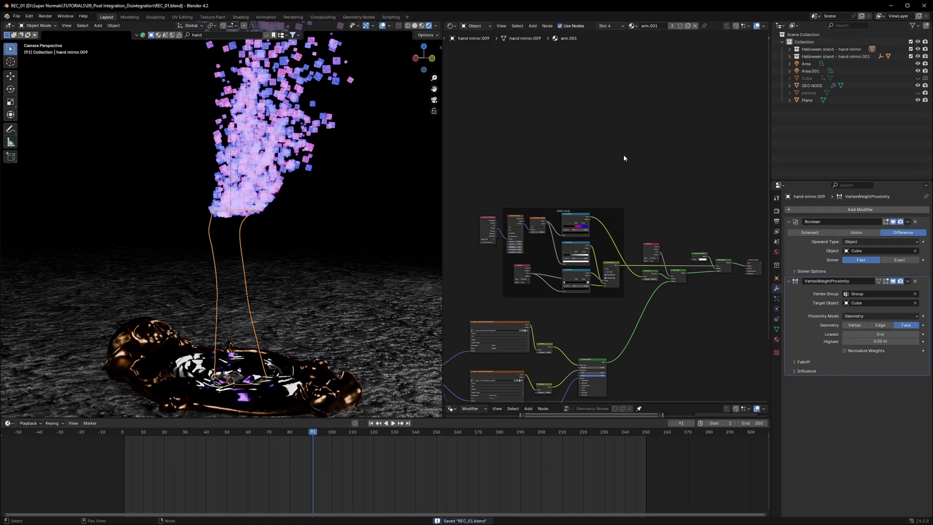
{"action": "left_click", "coordinate": [808, 93]}
{"action": "left_click", "coordinate": [807, 78]}
{"action": "left_click", "coordinate": [812, 86]}
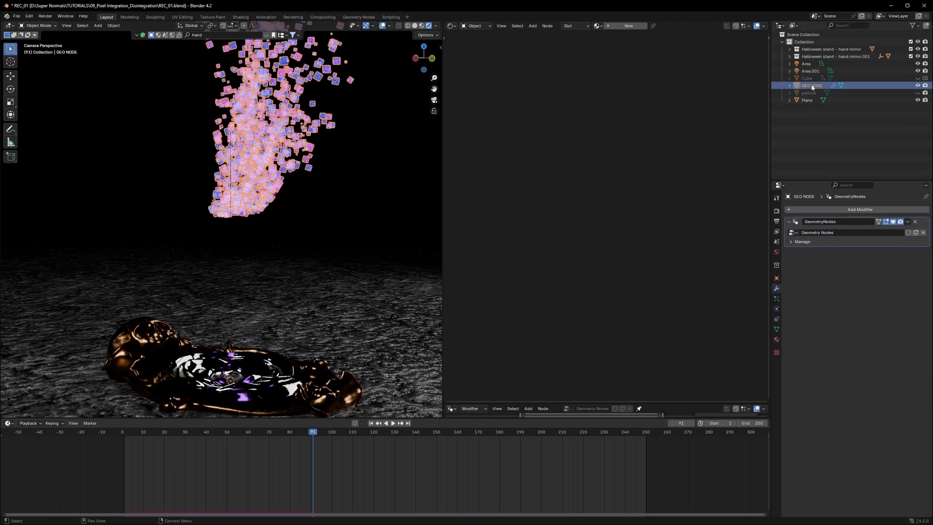
{"action": "left_click_drag", "start_coordinate": [632, 402], "coordinate": [670, 99]}
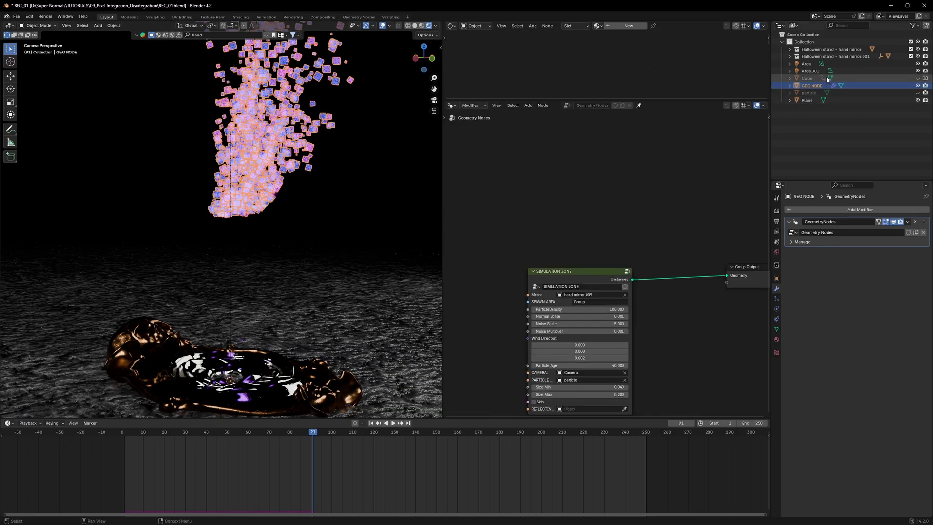
Bring hand mirror.009 into the geometry node tree as a Relative Object Info node joined with the SIMULATION ZONE output through Join Geometry.
{"action": "left_click", "coordinate": [789, 49]}
{"action": "left_click", "coordinate": [815, 64]}
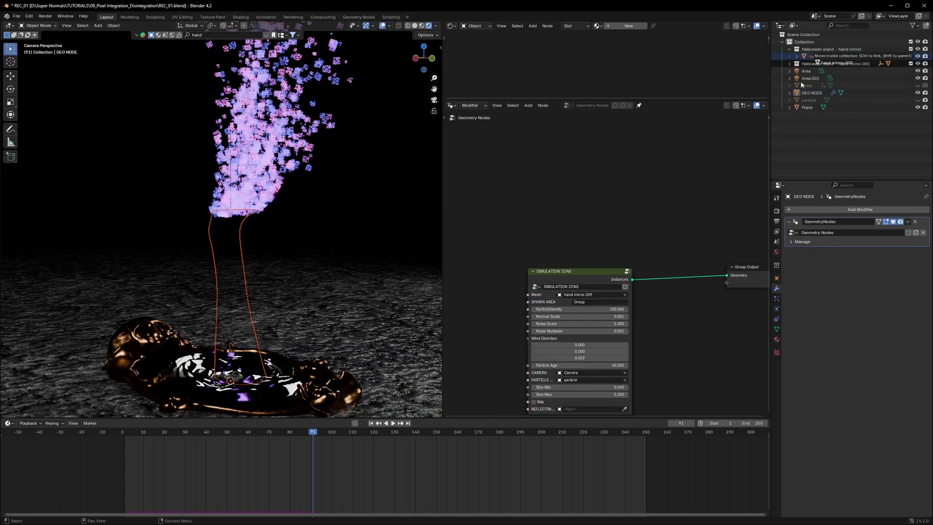
{"action": "left_click_drag", "start_coordinate": [815, 64], "coordinate": [567, 187]}
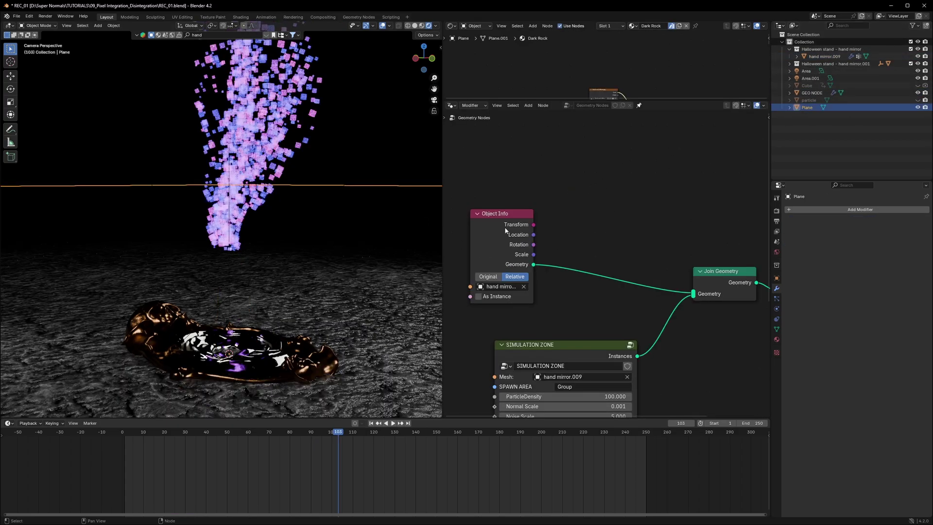
{"action": "left_click_drag", "start_coordinate": [506, 230], "coordinate": [602, 238]}
{"action": "scroll", "coordinate": [667, 235], "scroll_direction": "down", "scroll_amount": 1}
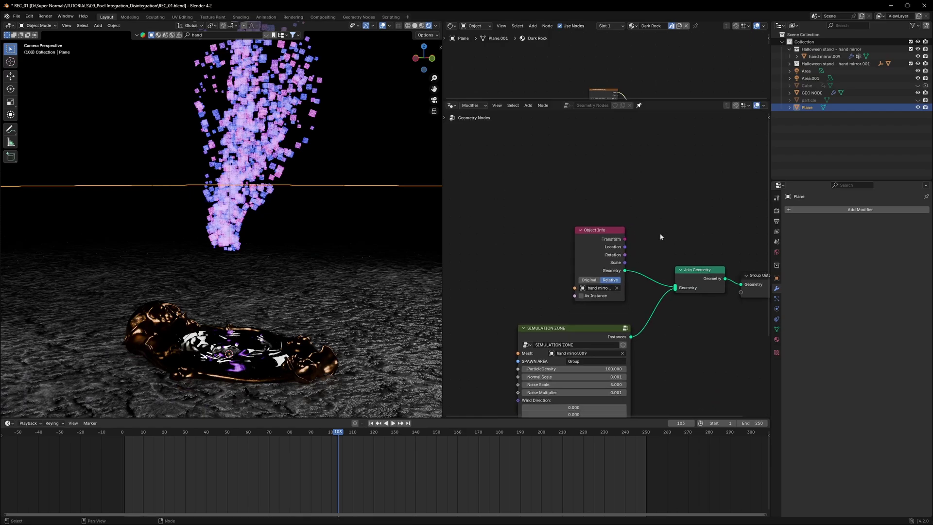
Hide the original hand mirror.009 in the viewport and move the Object Info node farther from Join Geometry.
{"action": "left_click", "coordinate": [917, 57]}
{"action": "middle_click_drag", "start_coordinate": [658, 246], "coordinate": [604, 252]}
{"action": "left_click_drag", "start_coordinate": [539, 242], "coordinate": [497, 236]}
Insert a duplicate Join Geometry after Object Info, also link Object Info's Geometry directly to the original Join Geometry, and save the file.
{"action": "left_click", "coordinate": [649, 280]}
{"action": "key", "text": "shift+d"}
{"action": "left_click", "coordinate": [586, 227]}
{"action": "left_click_drag", "start_coordinate": [529, 274], "coordinate": [622, 295]}
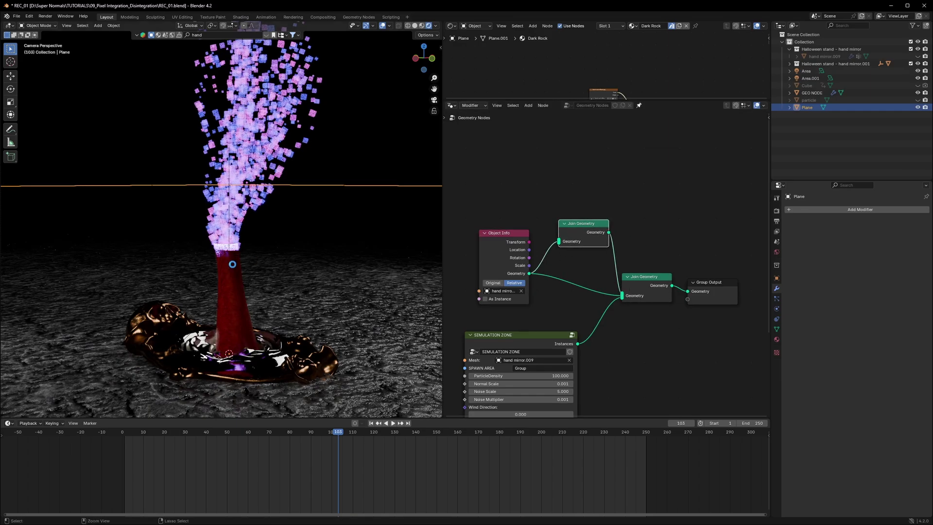
{"action": "key", "text": "ctrl+s"}
Enlarge the shader editor, connect Texture Coordinate's Camera output to the Voronoi Texture's Vector in arm.001, and save the file.
{"action": "scroll", "coordinate": [232, 265], "scroll_direction": "up", "scroll_amount": 5}
{"action": "scroll", "coordinate": [222, 295], "scroll_direction": "down", "scroll_amount": 3}
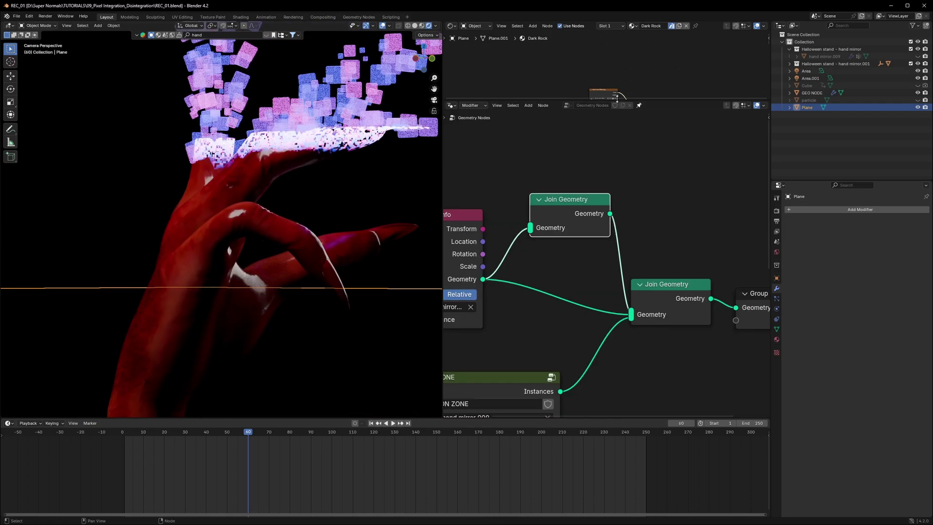
{"action": "left_click_drag", "start_coordinate": [617, 97], "coordinate": [615, 372]}
{"action": "scroll", "coordinate": [551, 210], "scroll_direction": "up", "scroll_amount": 3}
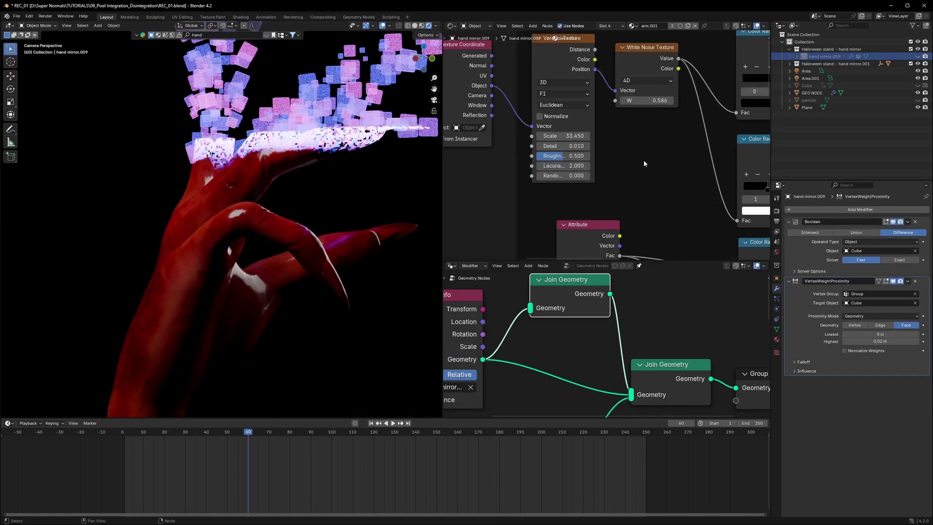
{"action": "scroll", "coordinate": [607, 146], "scroll_direction": "up", "scroll_amount": 2}
{"action": "left_click_drag", "start_coordinate": [546, 113], "coordinate": [601, 157]}
{"action": "key", "text": "ctrl+s"}
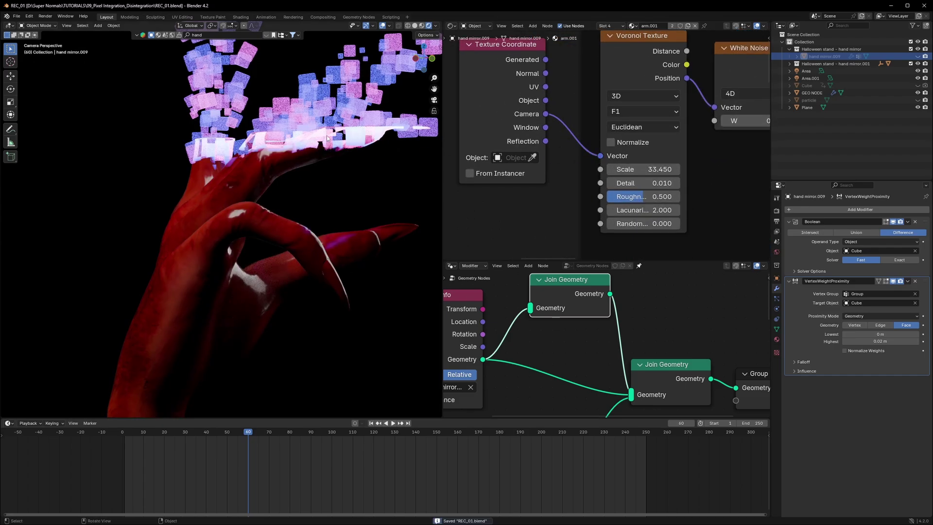
Play the animation to frame 84 and examine the glowing edge of the dissolving arm up close.
{"action": "key", "text": "space"}
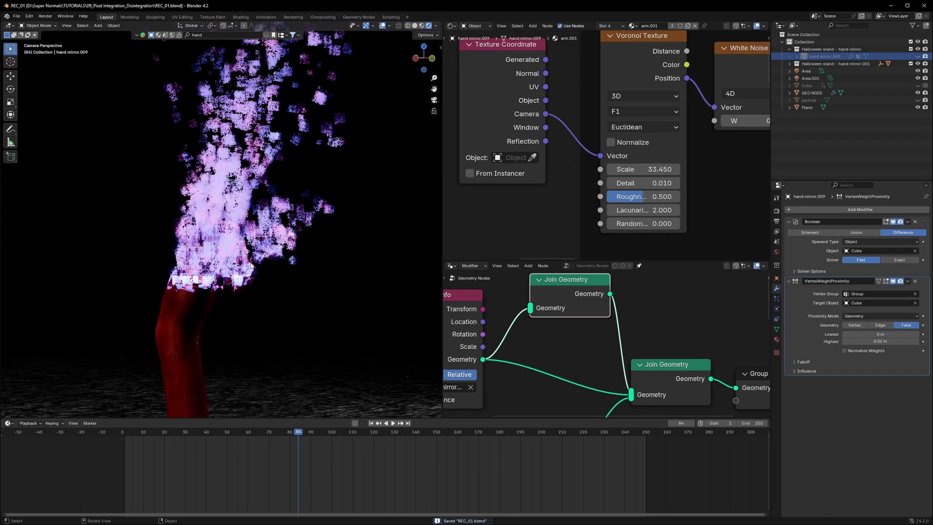
{"action": "middle_click_drag", "start_coordinate": [240, 307], "coordinate": [250, 244], "text": "shift"}
{"action": "scroll", "coordinate": [250, 245], "scroll_direction": "up", "scroll_amount": 4}
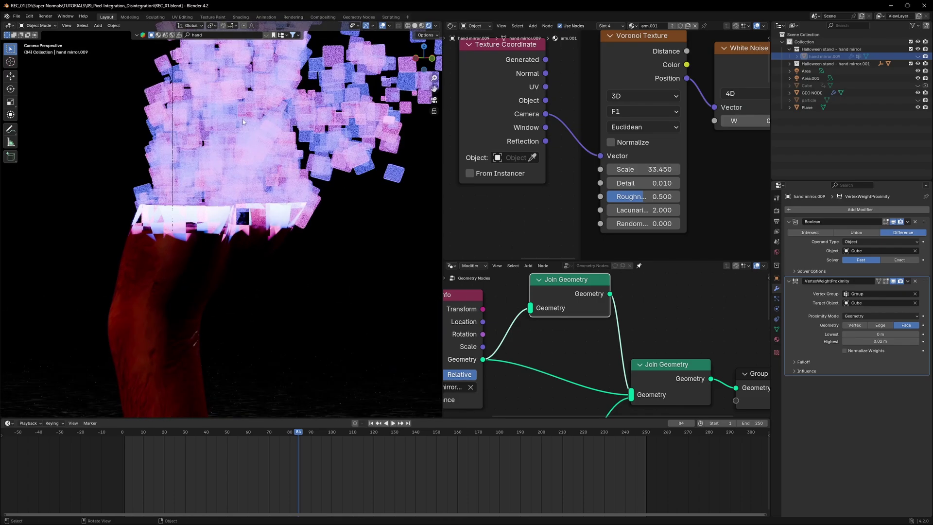
{"action": "scroll", "coordinate": [221, 155], "scroll_direction": "down", "scroll_amount": 4}
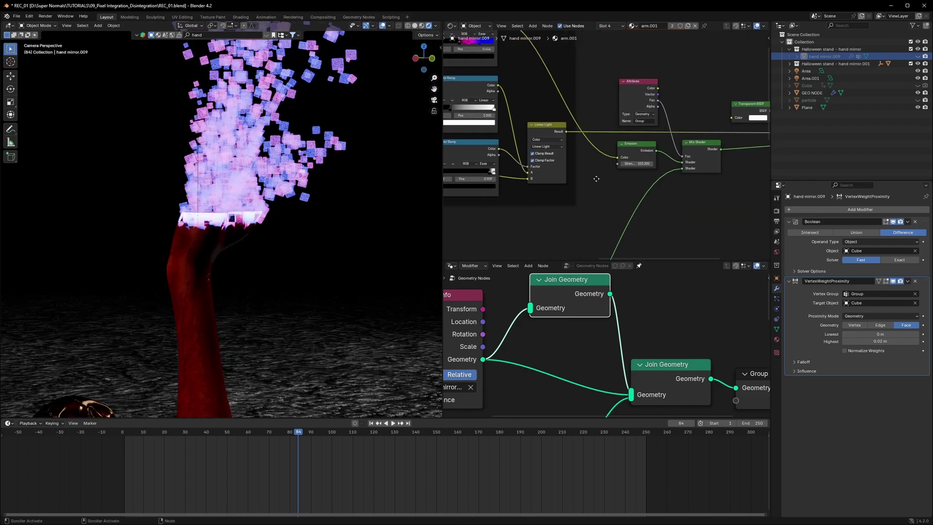
Set the strength of arm.001's Emission node to 17.080 and play the animation from the start.
{"action": "scroll", "coordinate": [603, 190], "scroll_direction": "up", "scroll_amount": 2}
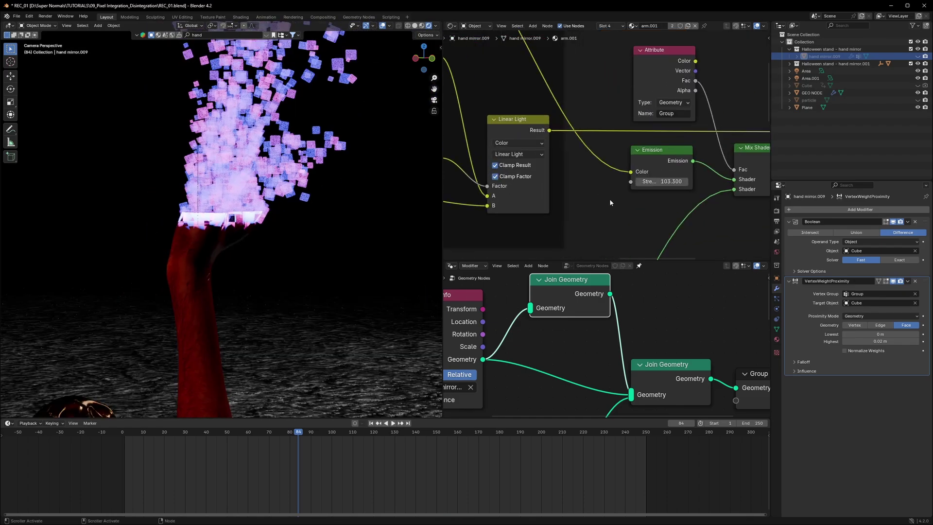
{"action": "scroll", "coordinate": [614, 205], "scroll_direction": "up", "scroll_amount": 2}
{"action": "middle_click_drag", "start_coordinate": [680, 200], "coordinate": [608, 175]}
{"action": "left_click_drag", "start_coordinate": [607, 156], "coordinate": [563, 156]}
{"action": "key", "text": "shift+Left"}
{"action": "key", "text": "space"}
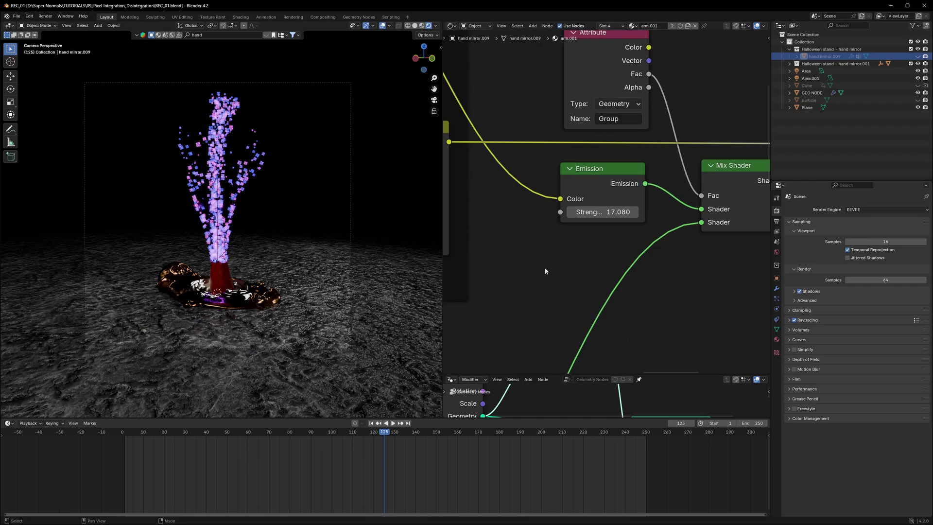
Save the file and switch the shader editor area to the Compositor.
{"action": "scroll", "coordinate": [545, 272], "scroll_direction": "down", "scroll_amount": 2}
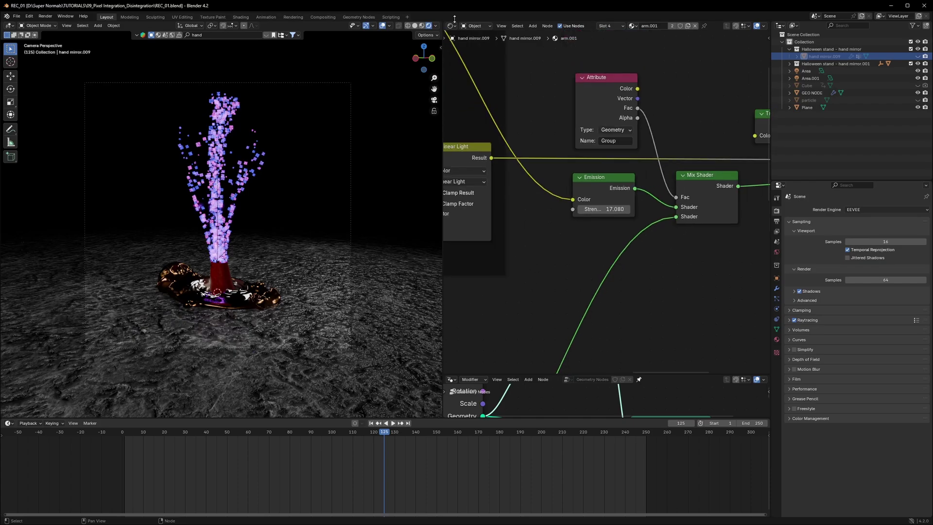
{"action": "scroll", "coordinate": [534, 252], "scroll_direction": "down", "scroll_amount": 2}
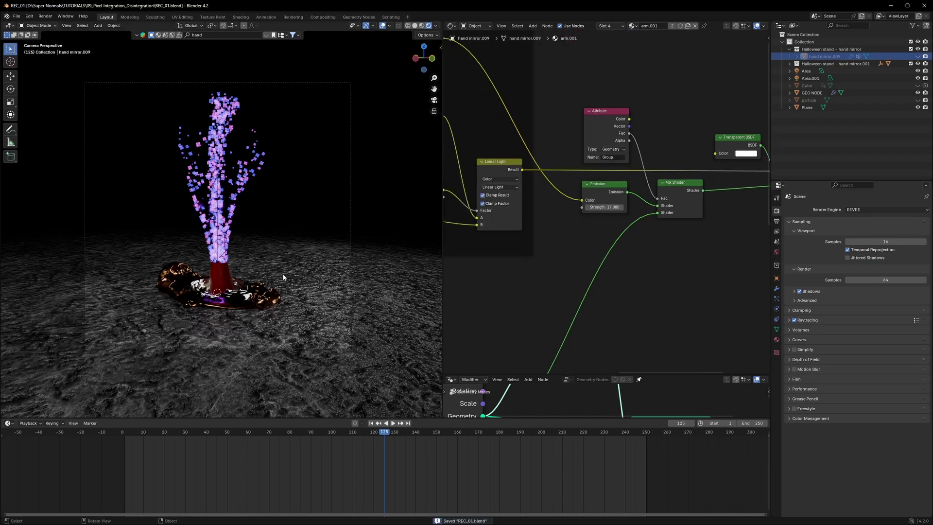
{"action": "scroll", "coordinate": [283, 277], "scroll_direction": "up", "scroll_amount": 1}
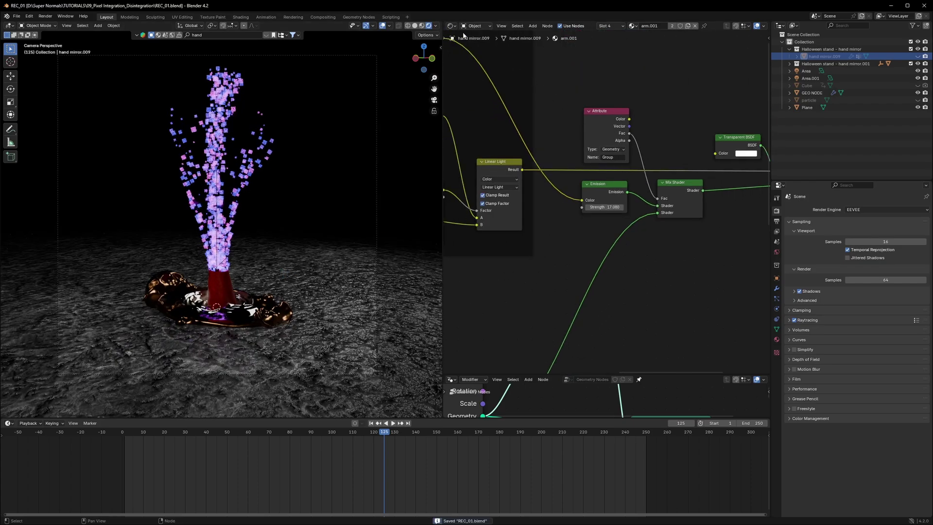
{"action": "left_click", "coordinate": [452, 26]}
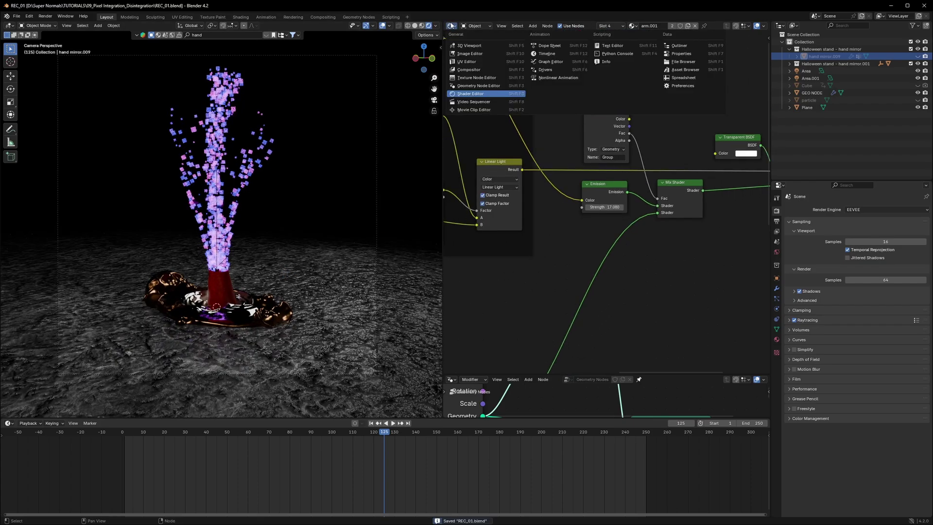
{"action": "left_click", "coordinate": [469, 71]}
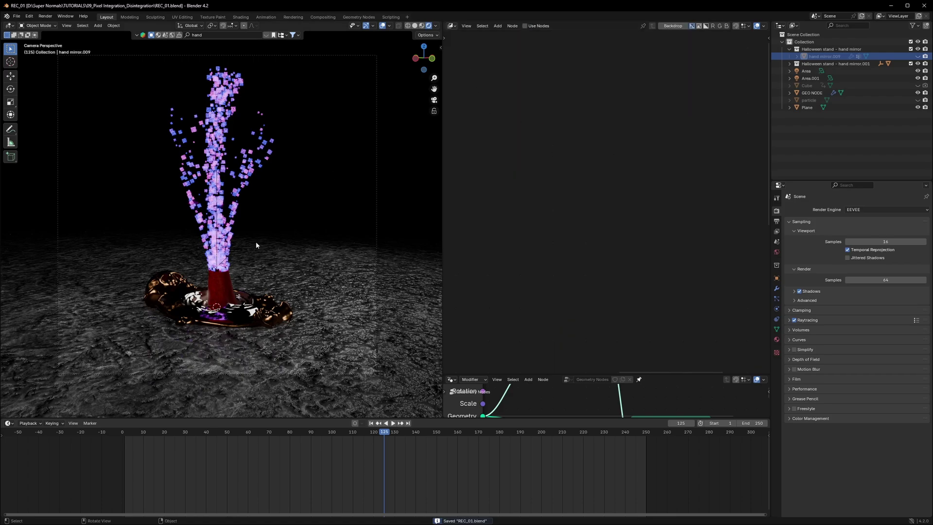
Play the animation from near its beginning and stop it at frame 66.
{"action": "left_click", "coordinate": [138, 436]}
{"action": "key", "text": "space"}
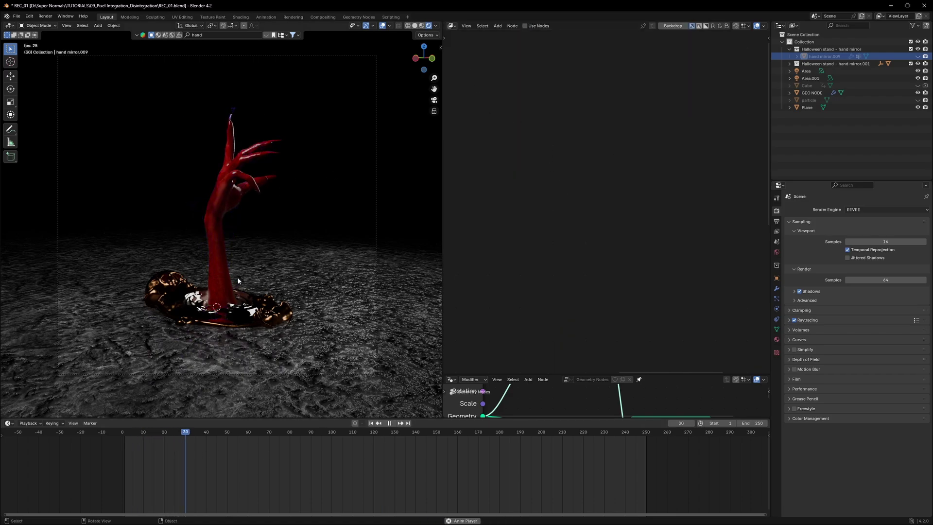
{"action": "key", "text": "space"}
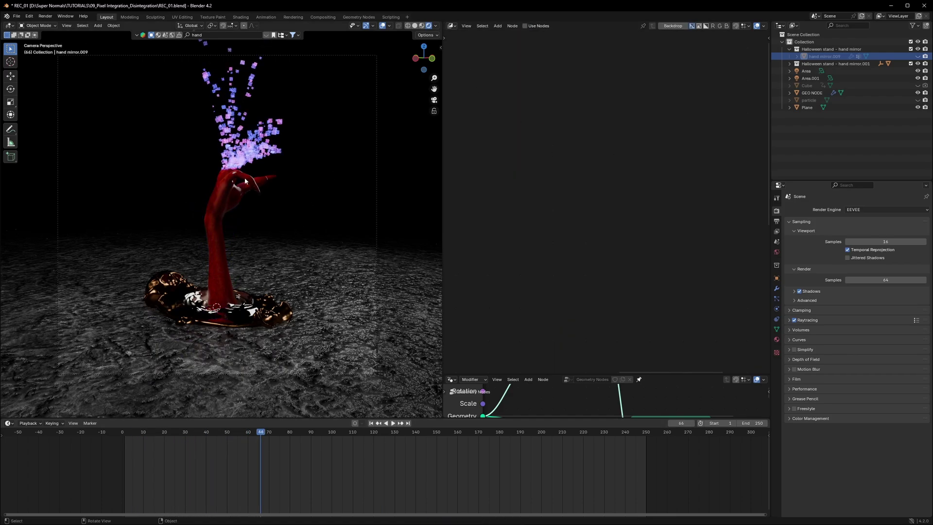
Enable compositing nodes and the backdrop, render frame 66 from the Render Layers node, and close the render window.
{"action": "left_click", "coordinate": [523, 27]}
{"action": "left_click", "coordinate": [673, 26]}
{"action": "scroll", "coordinate": [649, 215], "scroll_direction": "up", "scroll_amount": 4}
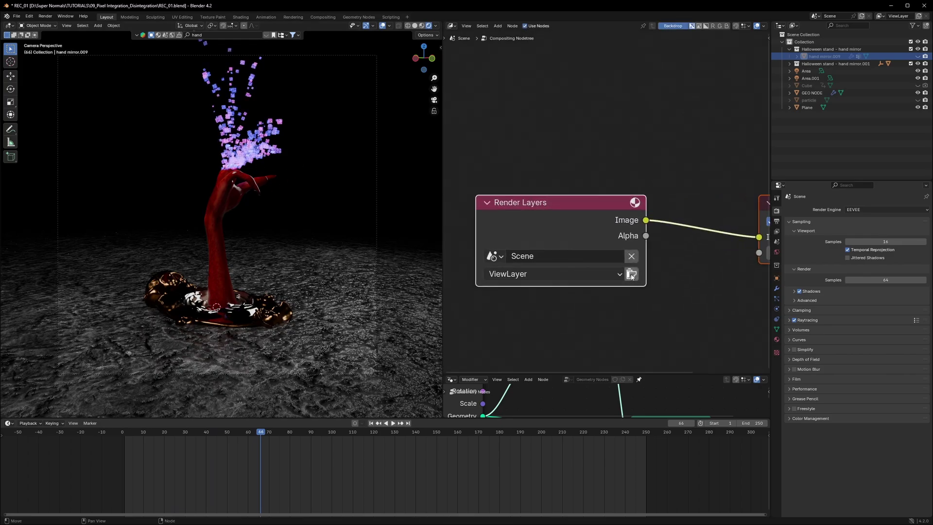
{"action": "left_click", "coordinate": [632, 275]}
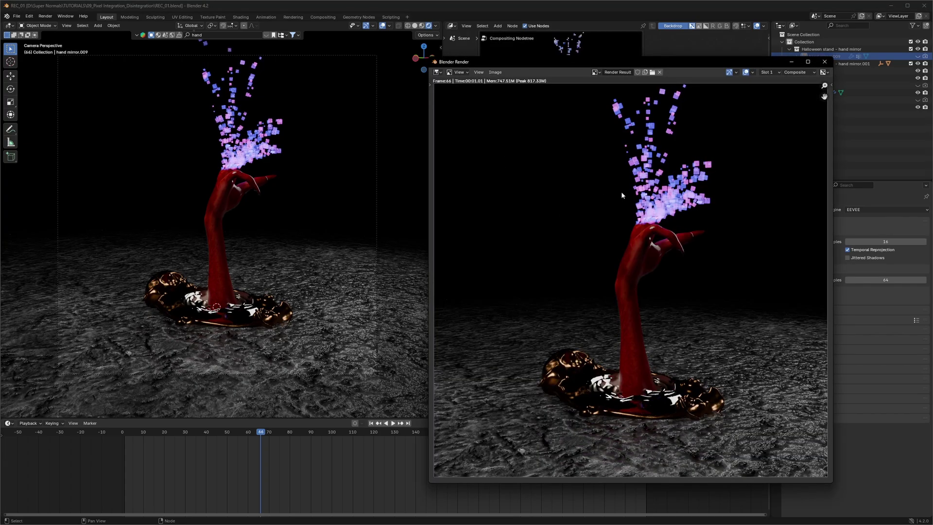
{"action": "left_click", "coordinate": [825, 62]}
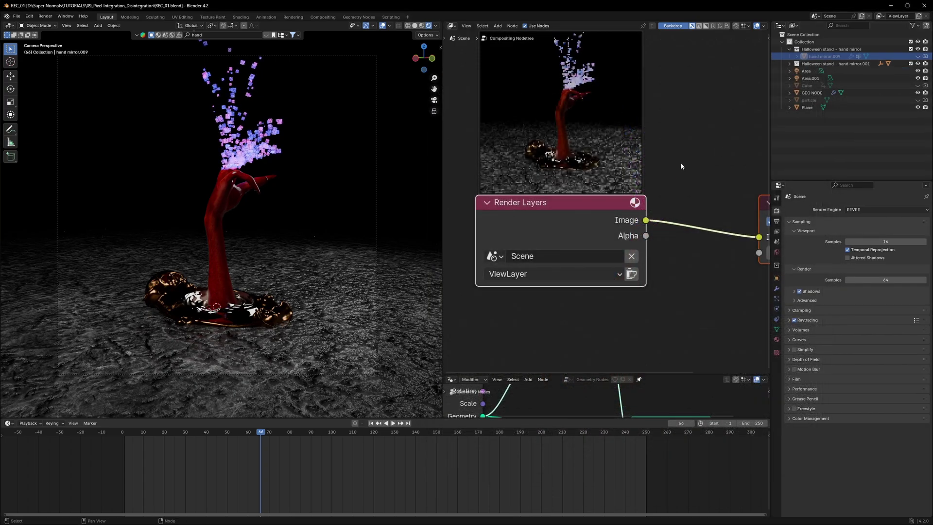
Connect a Viewer node to the Render Layers image, place it below Composite, and move Render Layers away to free space between them.
{"action": "scroll", "coordinate": [681, 165], "scroll_direction": "down", "scroll_amount": 1}
{"action": "scroll", "coordinate": [525, 185], "scroll_direction": "down", "scroll_amount": 1}
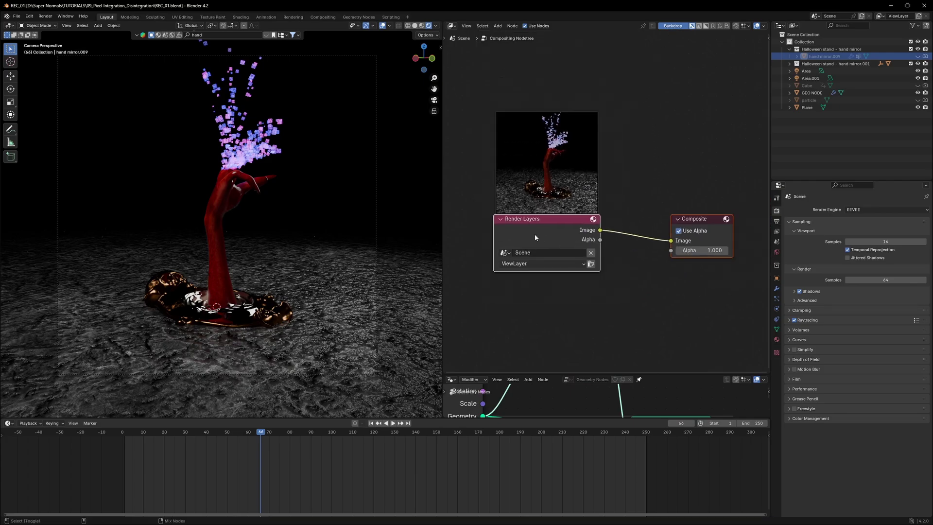
{"action": "left_click", "coordinate": [534, 224], "text": "ctrl+shift"}
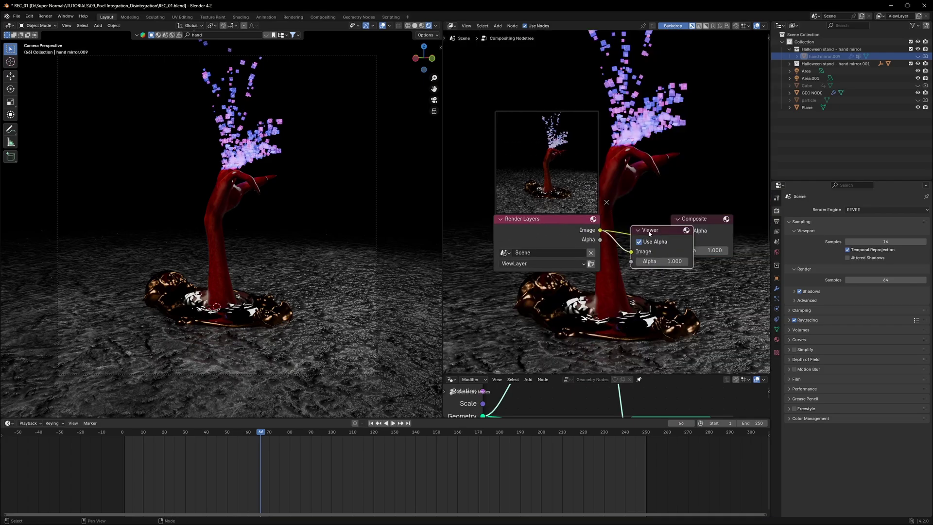
{"action": "left_click_drag", "start_coordinate": [650, 233], "coordinate": [693, 272]}
{"action": "middle_click_drag", "start_coordinate": [615, 192], "coordinate": [646, 189]}
{"action": "left_click_drag", "start_coordinate": [594, 216], "coordinate": [504, 231]}
Add a Glare node on the link between the Render Layers image and the Viewer node.
{"action": "left_click", "coordinate": [596, 194]}
{"action": "key", "text": "shift+a"}
{"action": "left_click", "coordinate": [597, 195]}
{"action": "type", "text": "gla"}
{"action": "key", "text": "Return"}
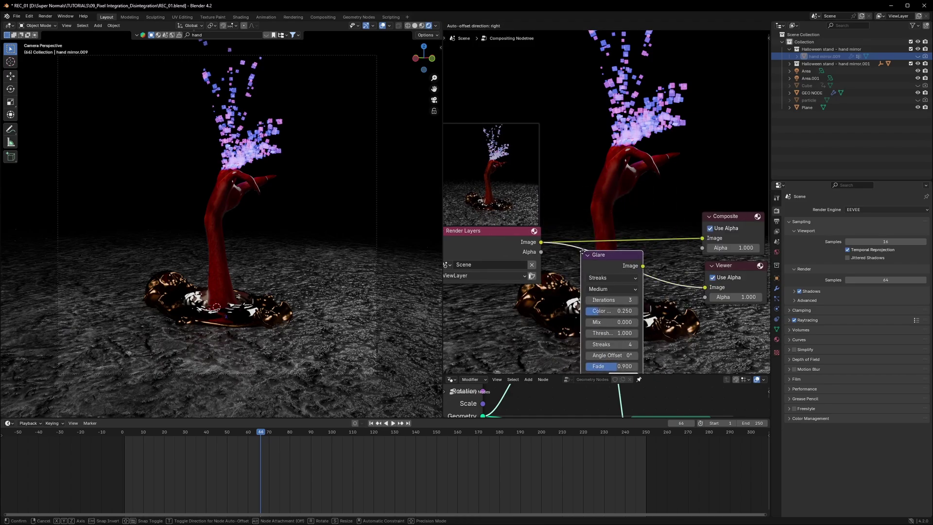
{"action": "left_click", "coordinate": [587, 242]}
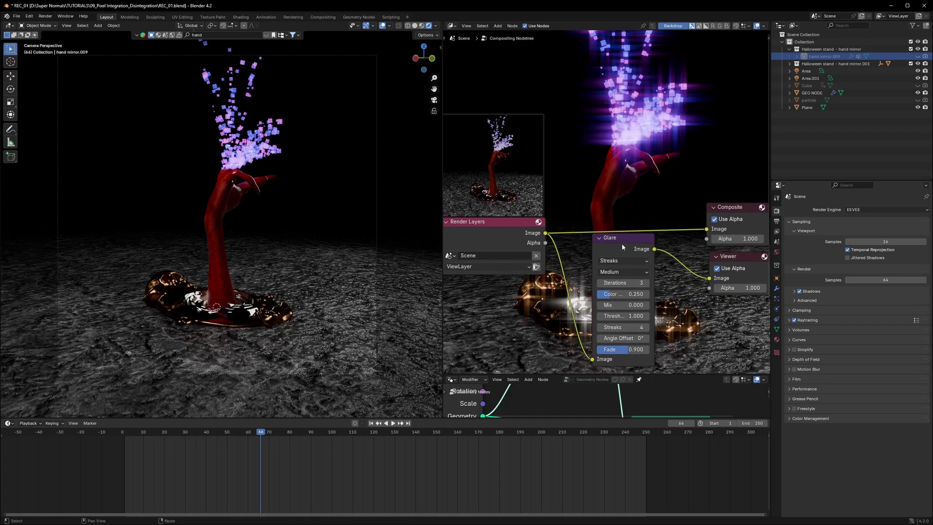
Set the Glare node's quality to High and its Fade to 0.8, and move the node up between Render Layers and the outputs.
{"action": "left_click_drag", "start_coordinate": [622, 247], "coordinate": [624, 212]}
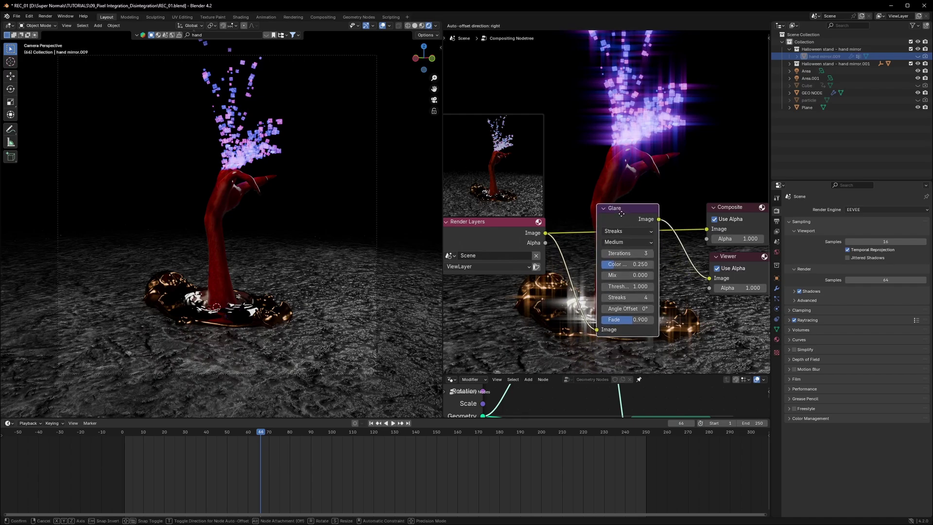
{"action": "left_click", "coordinate": [620, 239]}
{"action": "left_click", "coordinate": [604, 272]}
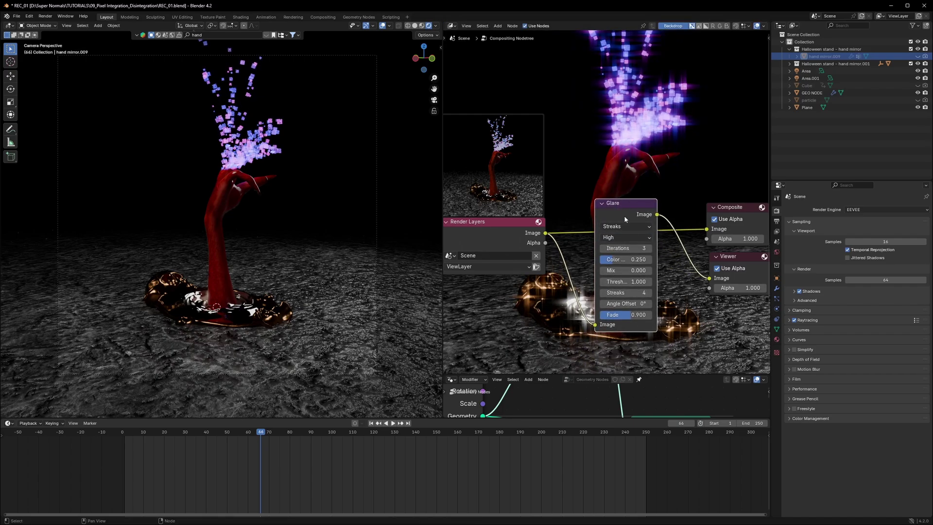
{"action": "left_click_drag", "start_coordinate": [625, 220], "coordinate": [621, 216]}
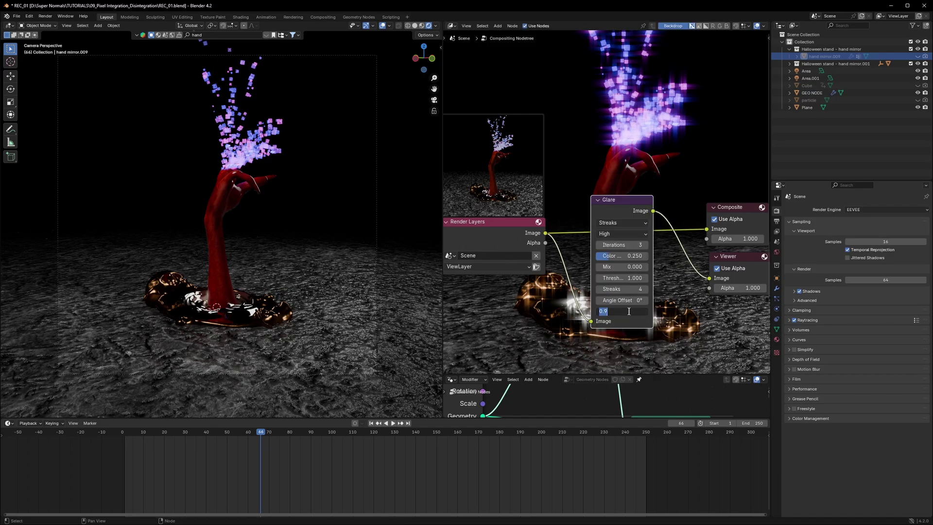
{"action": "key", "text": "Return"}
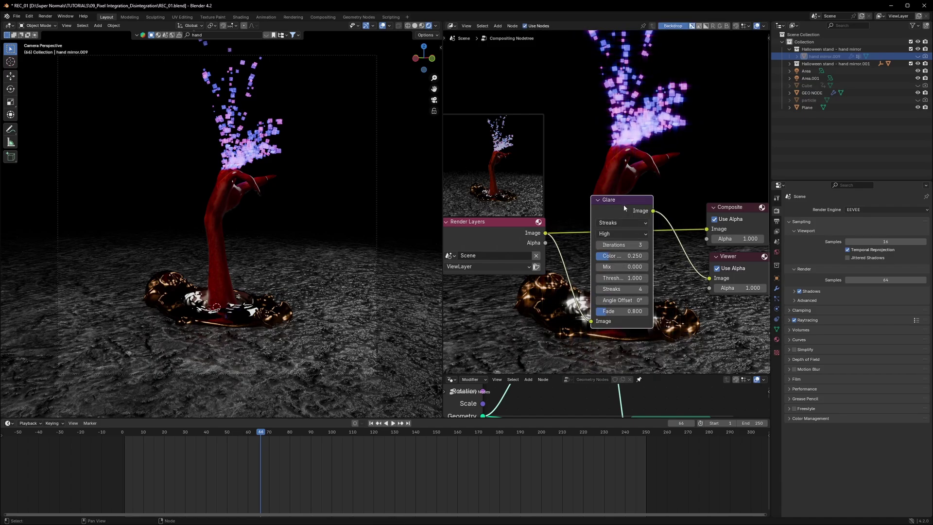
{"action": "mouse_move", "coordinate": [616, 202]}
{"action": "left_mouse_down"}
{"action": "mouse_move", "coordinate": [670, 336]}
{"action": "mouse_move", "coordinate": [614, 188]}
{"action": "left_mouse_up"}
Save the file and set the compositor option in the 3D viewport shading to Camera.
{"action": "key", "text": "ctrl+s"}
{"action": "scroll", "coordinate": [605, 192], "scroll_direction": "down", "scroll_amount": 2}
{"action": "left_click", "coordinate": [436, 26]}
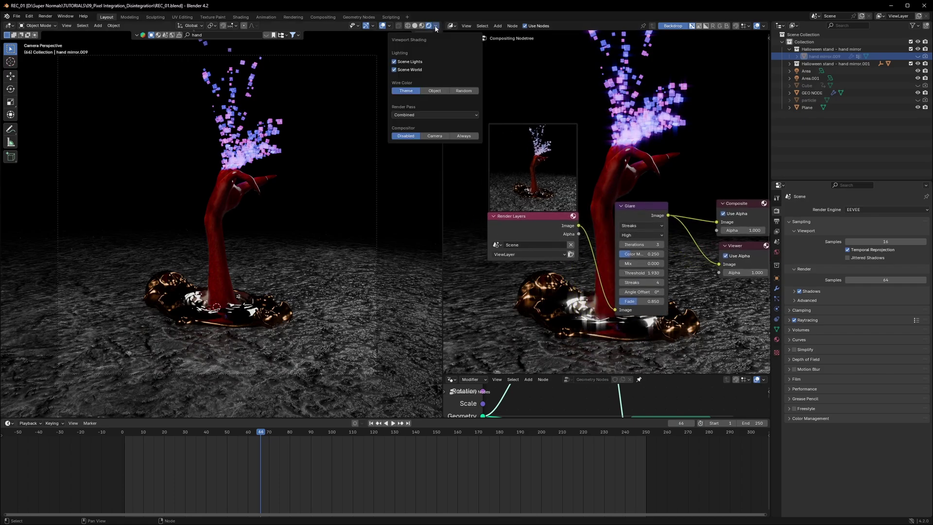
{"action": "left_click", "coordinate": [435, 136]}
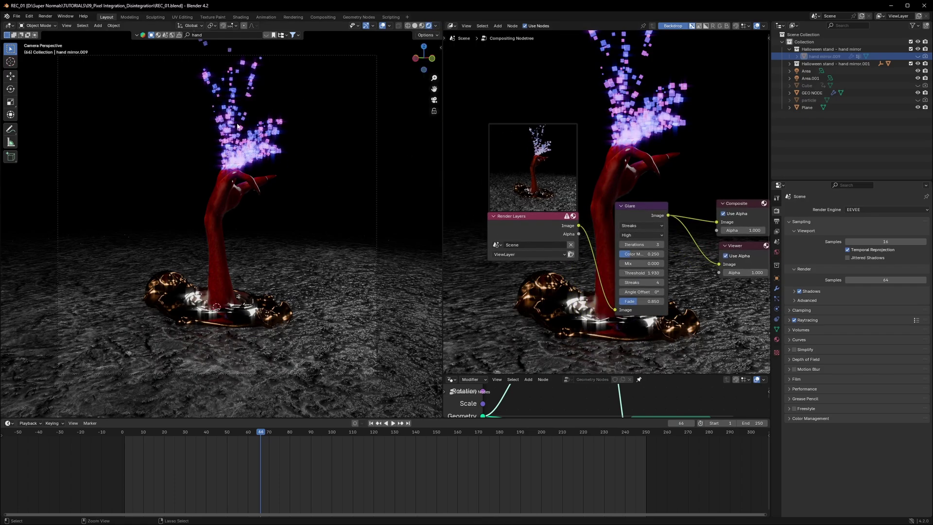
Play the animation from frame 0 to check the glare in the camera view.
{"action": "left_click", "coordinate": [123, 432]}
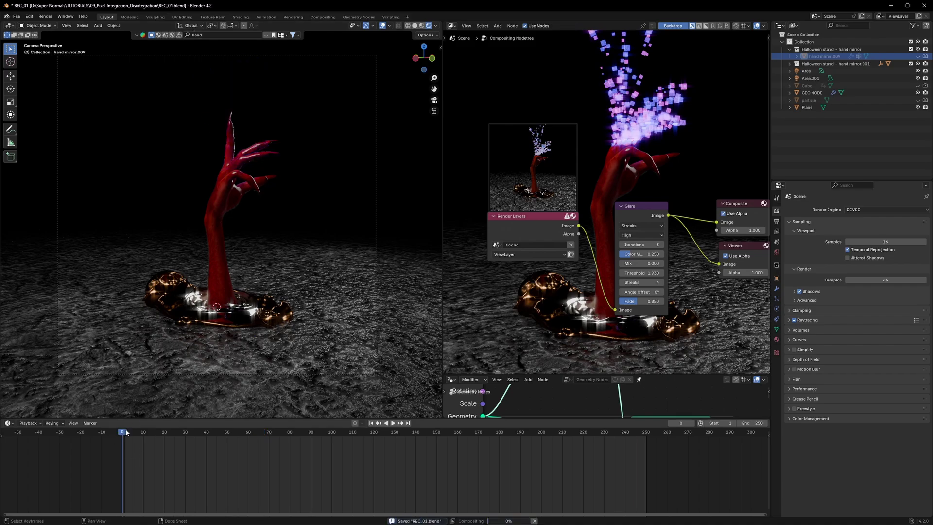
{"action": "key", "text": "space"}
{"action": "key", "text": "space"}
{"action": "key", "text": "space"}
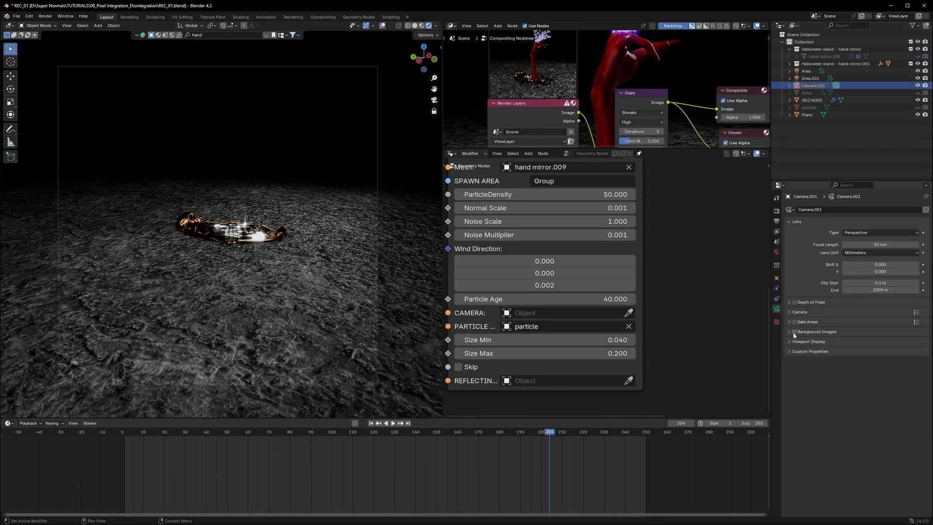
Enable depth of field on Camera.001 and pick the hand mirror object as its focus target.
{"action": "left_click", "coordinate": [794, 302]}
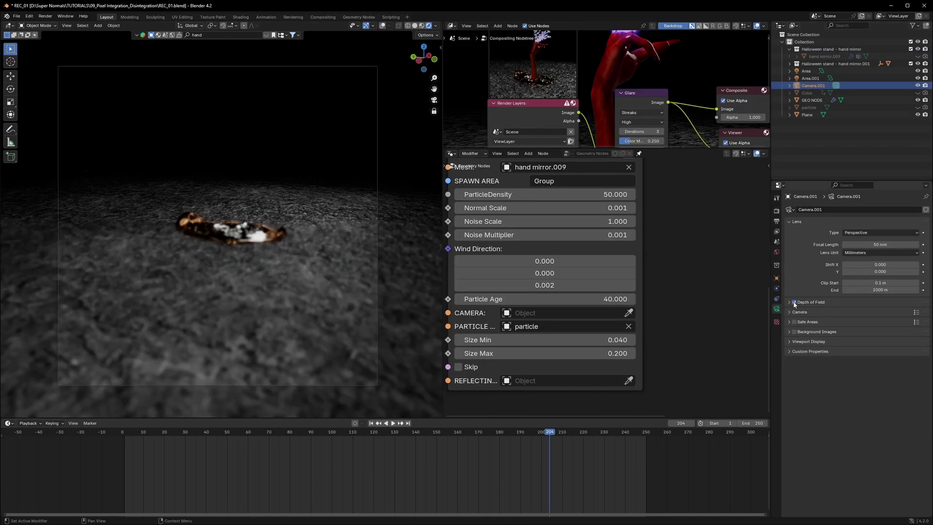
{"action": "left_click", "coordinate": [789, 302]}
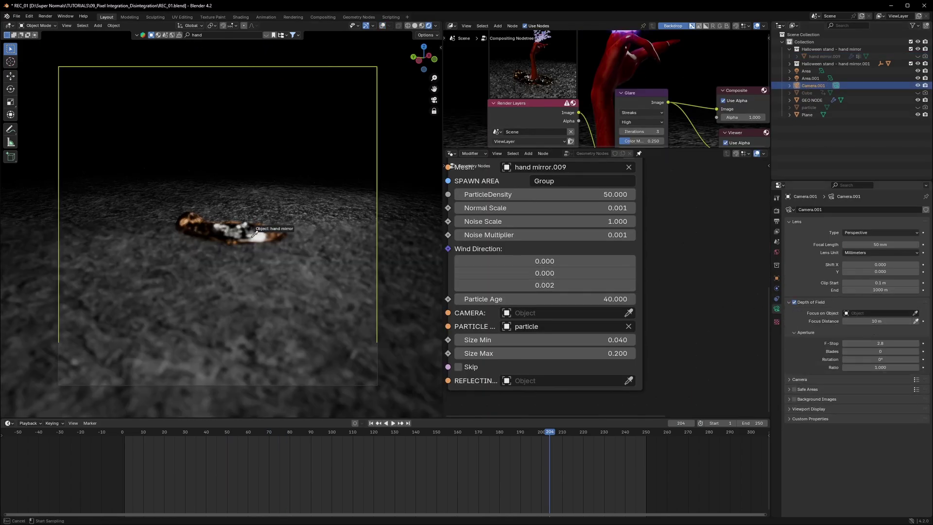
{"action": "left_click", "coordinate": [243, 233]}
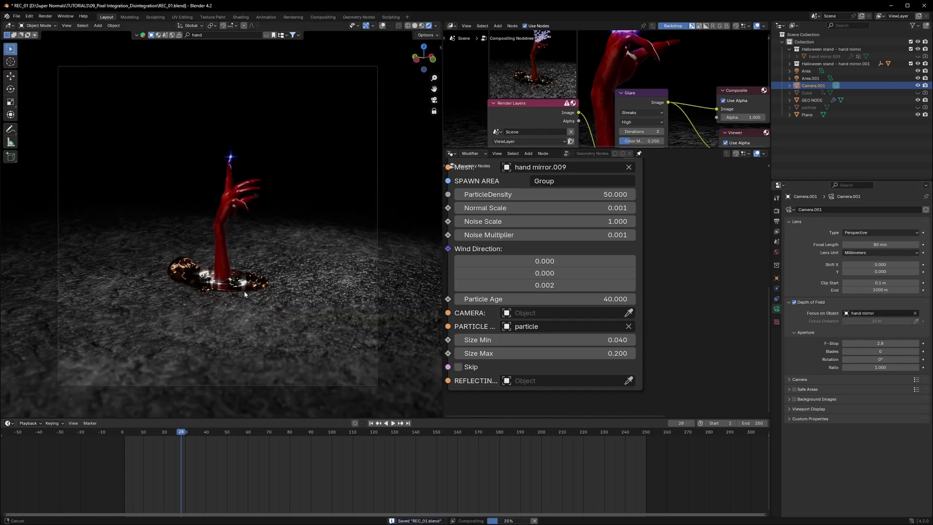
Stop the animation at frame 77 and raise the Glare node's Threshold to 8.010.
{"action": "key", "text": "space"}
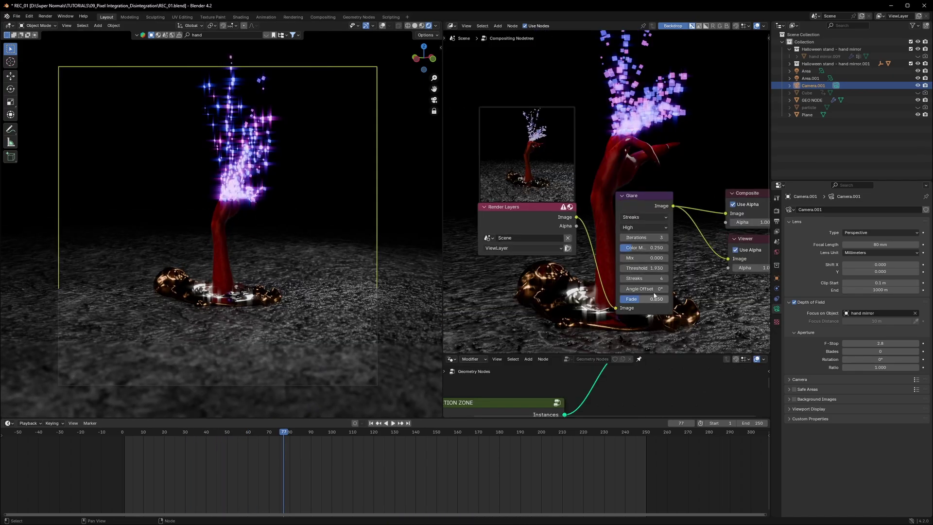
{"action": "scroll", "coordinate": [668, 230], "scroll_direction": "up", "scroll_amount": 4}
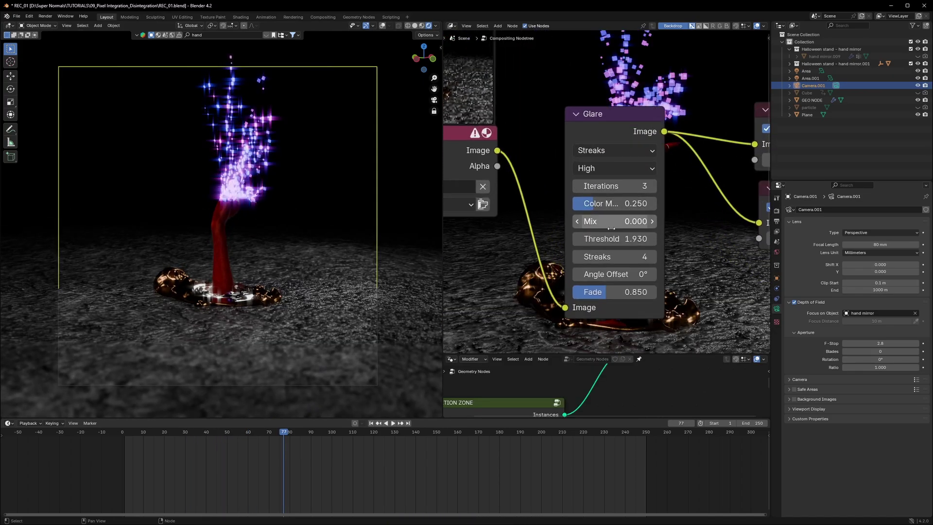
{"action": "left_click_drag", "start_coordinate": [613, 239], "coordinate": [568, 240], "text": "shift"}
Play the animation through to frame 142 to review the glare, and save the file.
{"action": "key", "text": "space"}
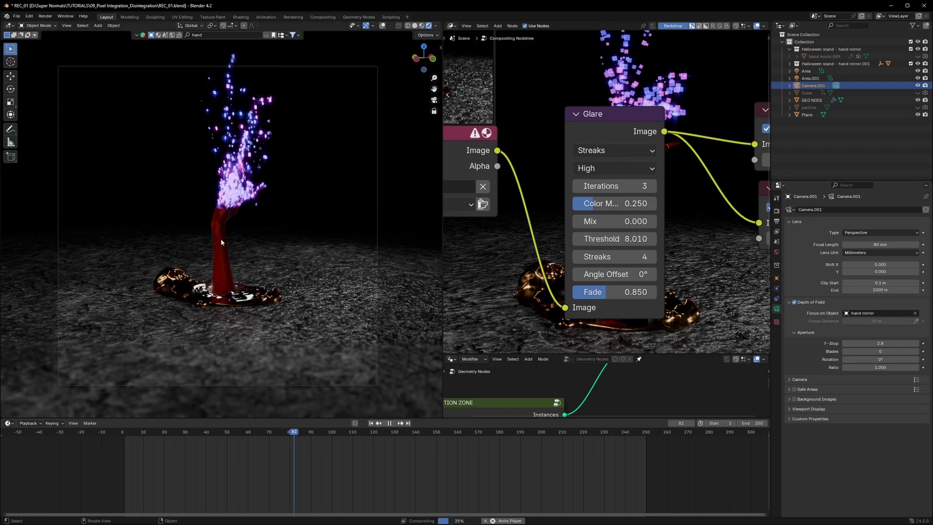
{"action": "key", "text": "ctrl+s"}
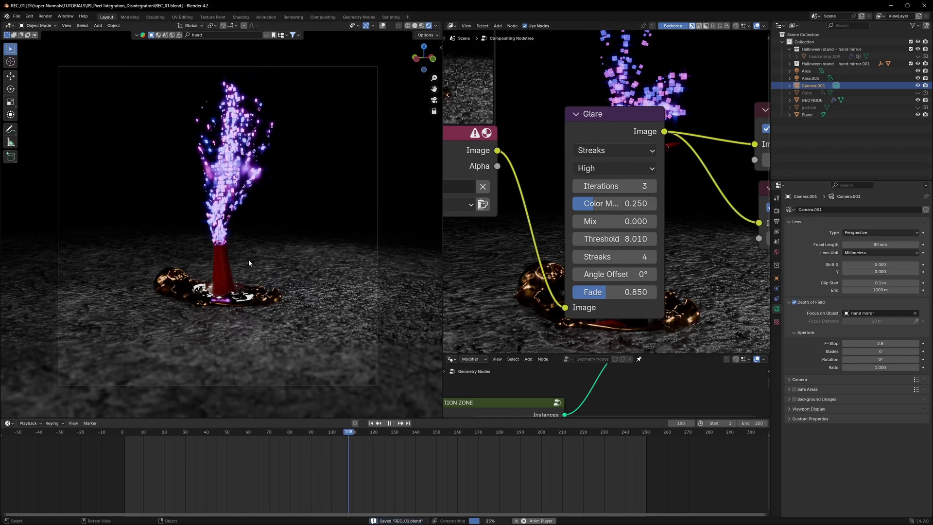
{"action": "key", "text": "space"}
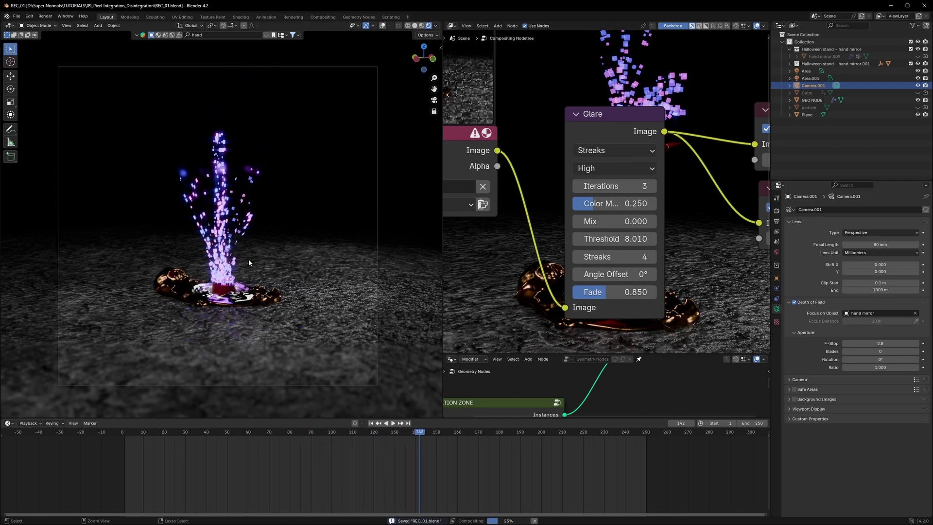
{"action": "key", "text": "space"}
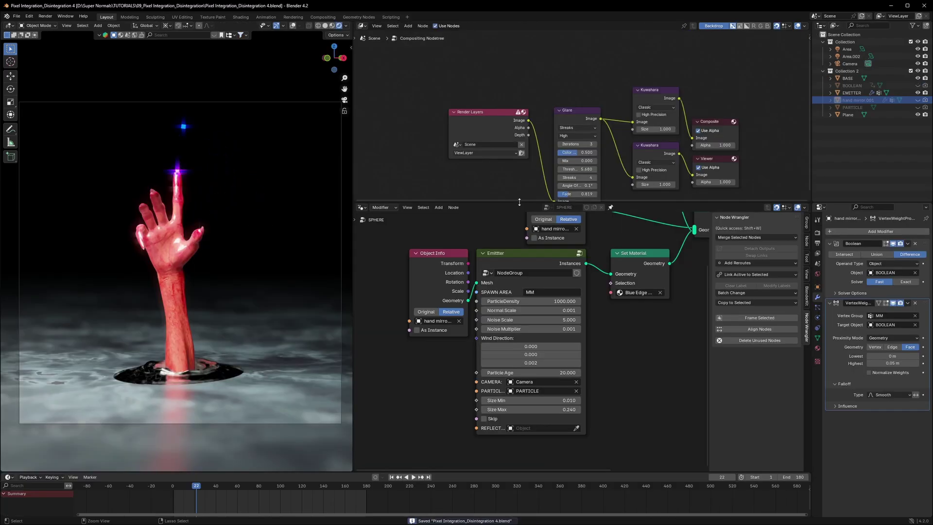
Enlarge the Compositor area slightly in the Pixel Integration_Disintegration 4 file and play the animation, stopping at frame 122.
{"action": "left_click_drag", "start_coordinate": [519, 202], "coordinate": [517, 212]}
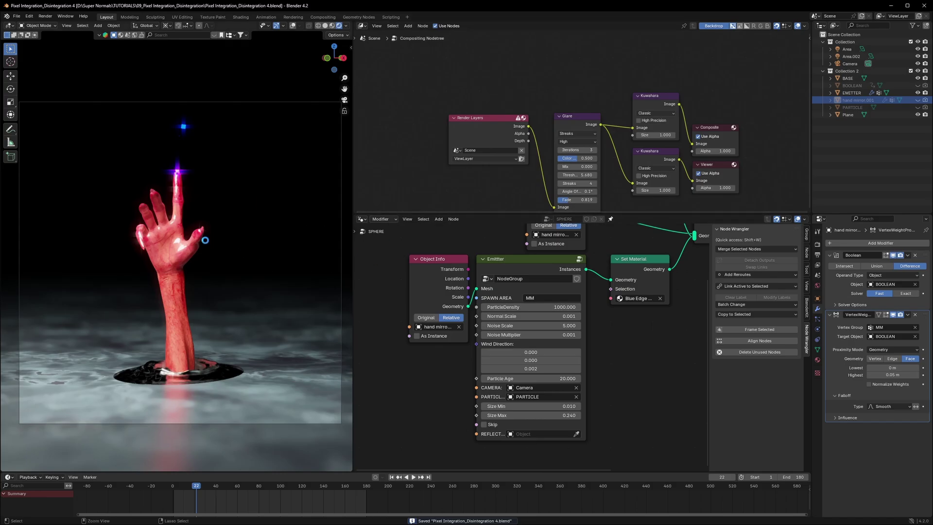
{"action": "key", "text": "space"}
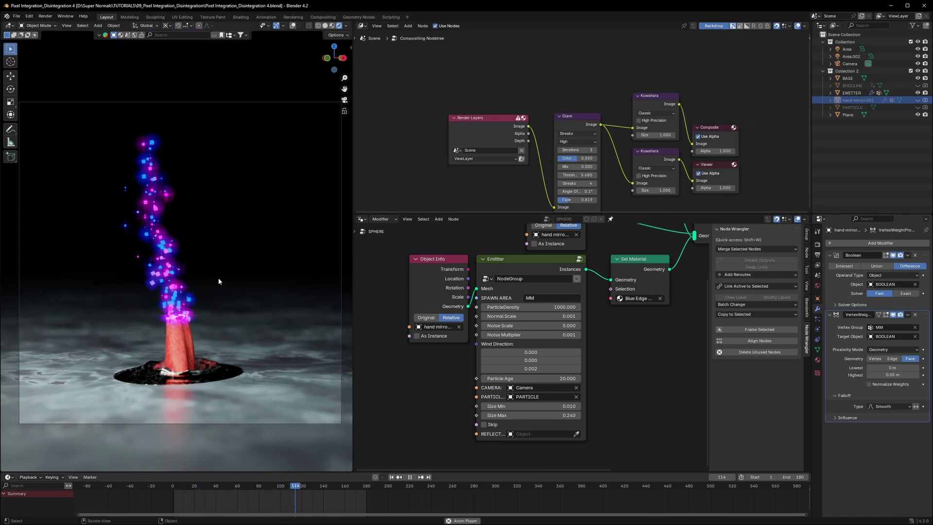
{"action": "key", "text": "space"}
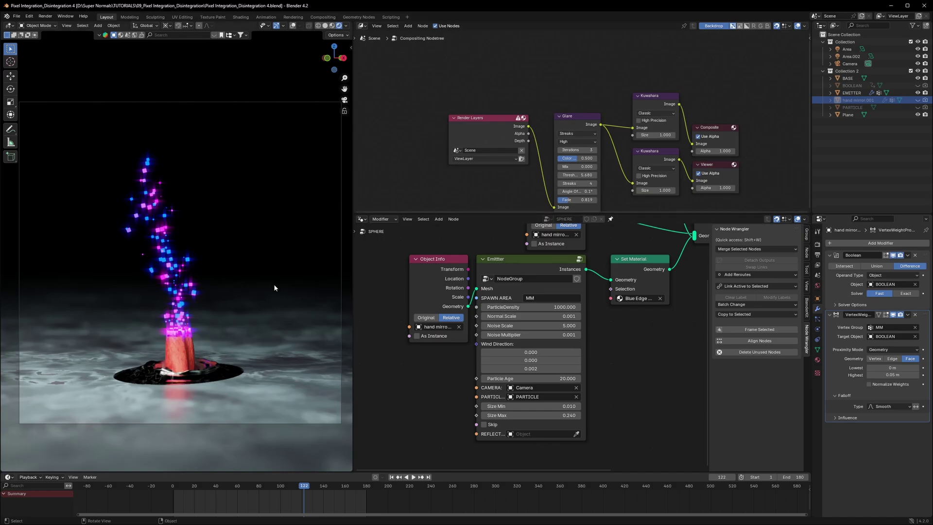
Set the Emitter's Wind Direction Z to -0.002 and switch the hand's Boolean modifier to Intersect.
{"action": "left_click", "coordinate": [530, 369]}
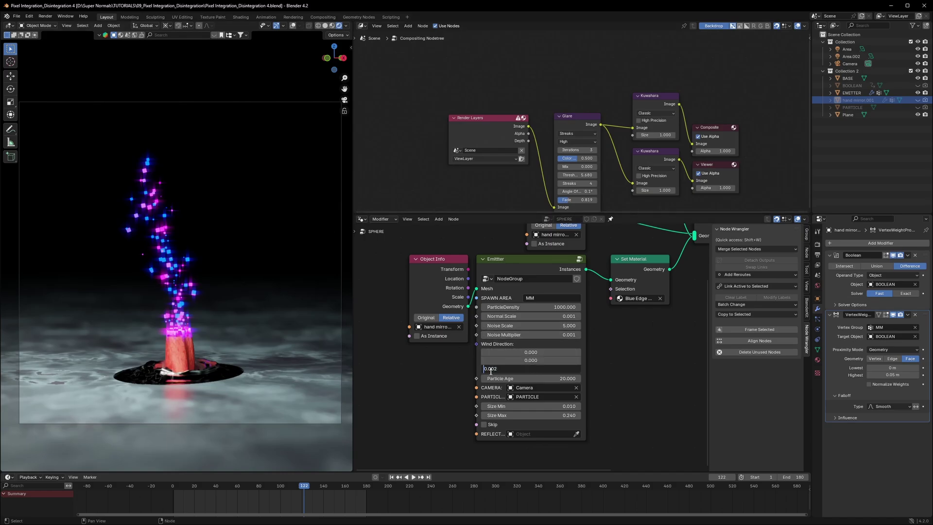
{"action": "type", "text": "-"}
{"action": "key", "text": "Return"}
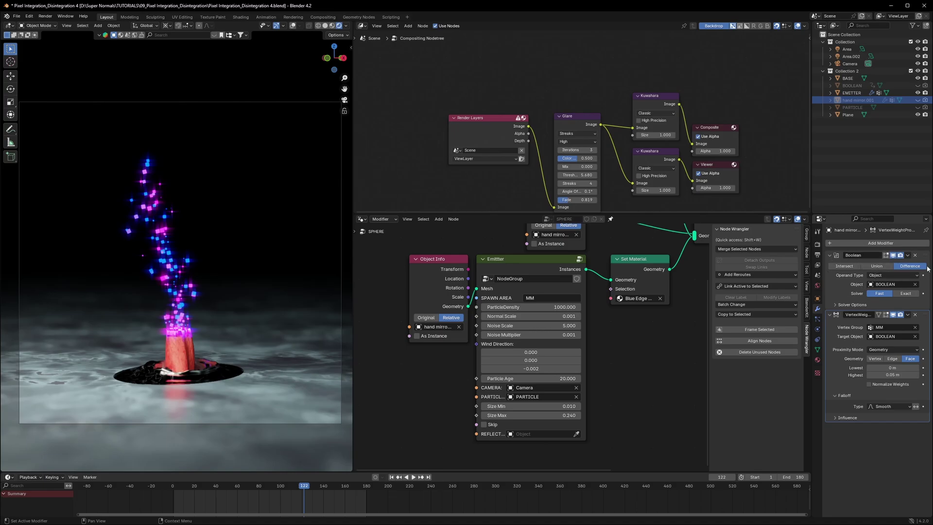
{"action": "left_click", "coordinate": [846, 268]}
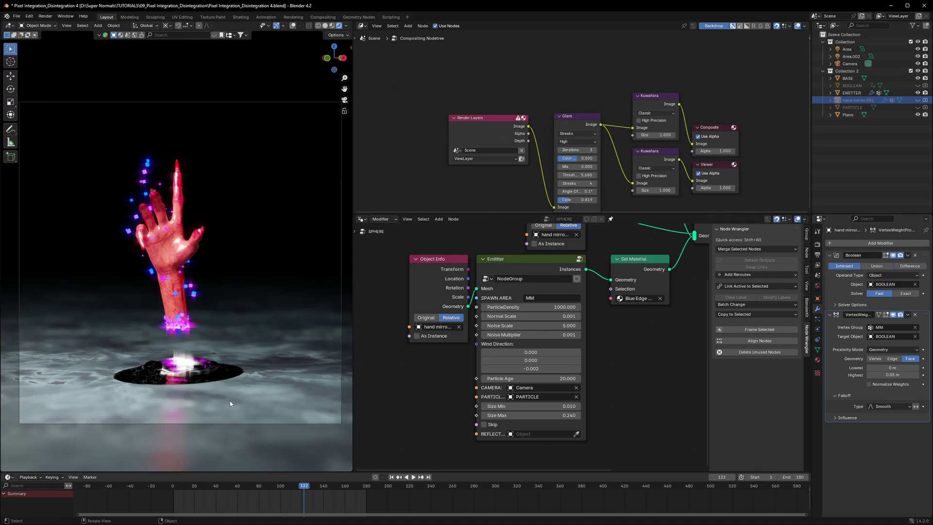
Play the reversed effect from frame 0 and stop the playback.
{"action": "left_click", "coordinate": [170, 489]}
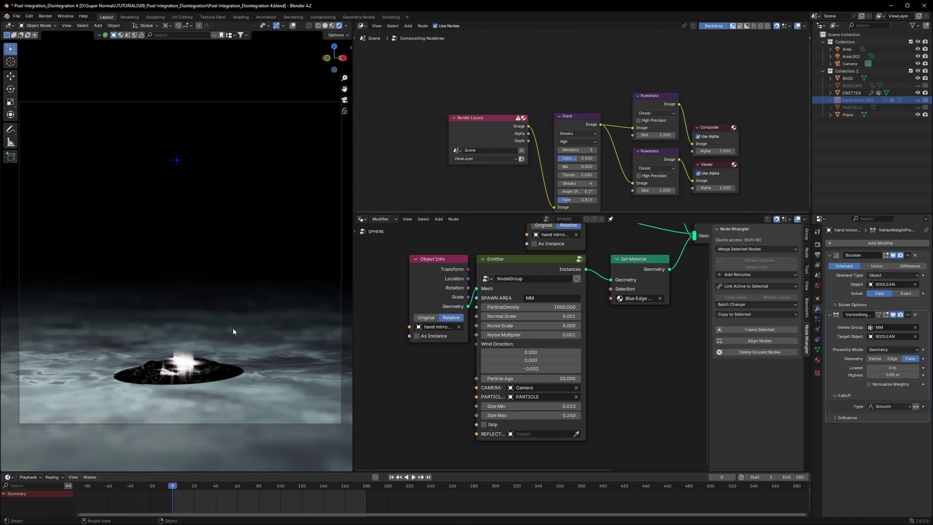
{"action": "key", "text": "space"}
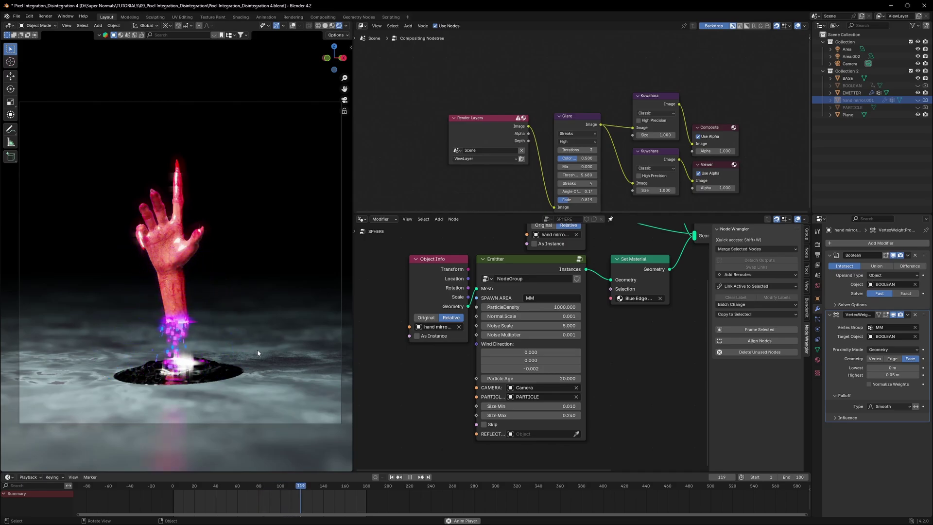
{"action": "key", "text": "Escape"}
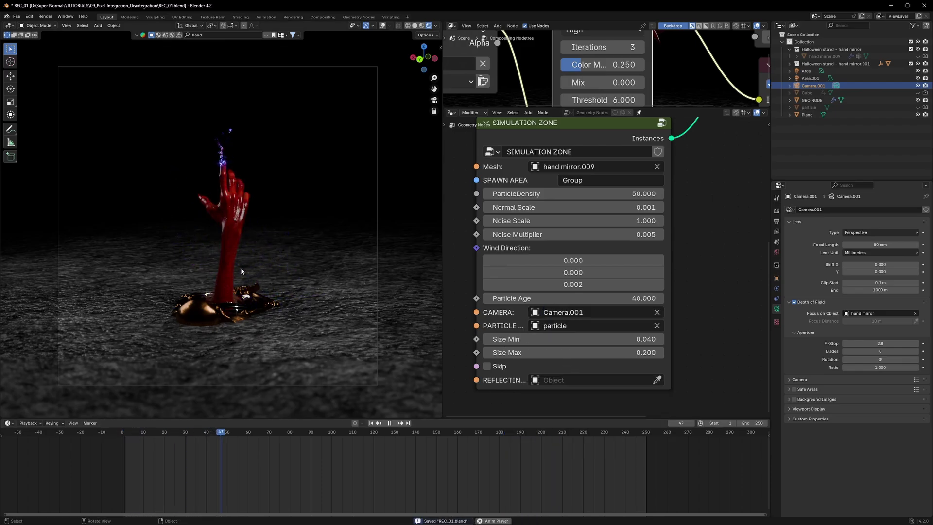
Stop REC_01 at frame 67, open the SIMULATION ZONE group and adjust the Z value of the Combine XYZ node feeding Multiply.
{"action": "key", "text": "space"}
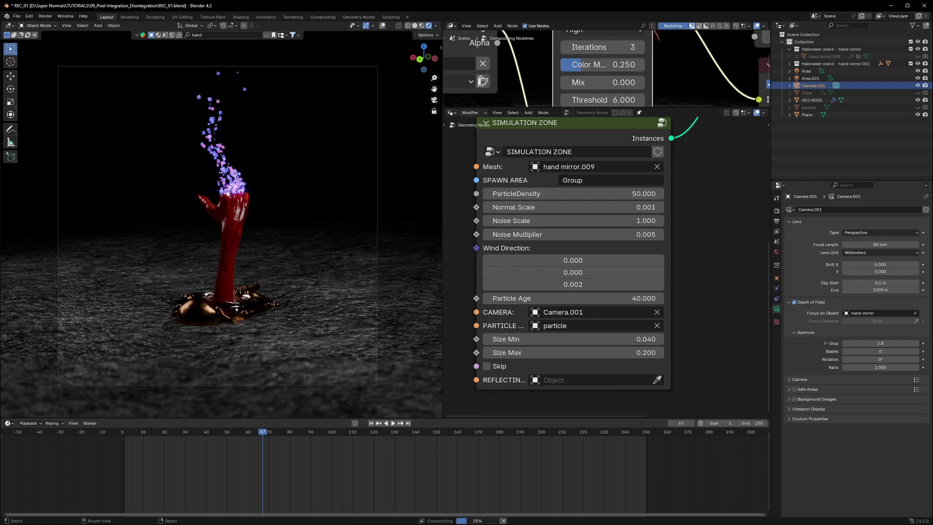
{"action": "left_click", "coordinate": [662, 122]}
{"action": "middle_click_drag", "start_coordinate": [683, 361], "coordinate": [549, 316]}
{"action": "scroll", "coordinate": [523, 313], "scroll_direction": "down", "scroll_amount": 1}
{"action": "middle_click_drag", "start_coordinate": [482, 326], "coordinate": [626, 327]}
{"action": "scroll", "coordinate": [620, 321], "scroll_direction": "up", "scroll_amount": 7}
{"action": "mouse_move", "coordinate": [569, 280]}
{"action": "left_mouse_down", "text": "shift"}
{"action": "mouse_move", "coordinate": [523, 281]}
{"action": "mouse_move", "coordinate": [586, 281]}
{"action": "left_mouse_up", "text": "shift"}
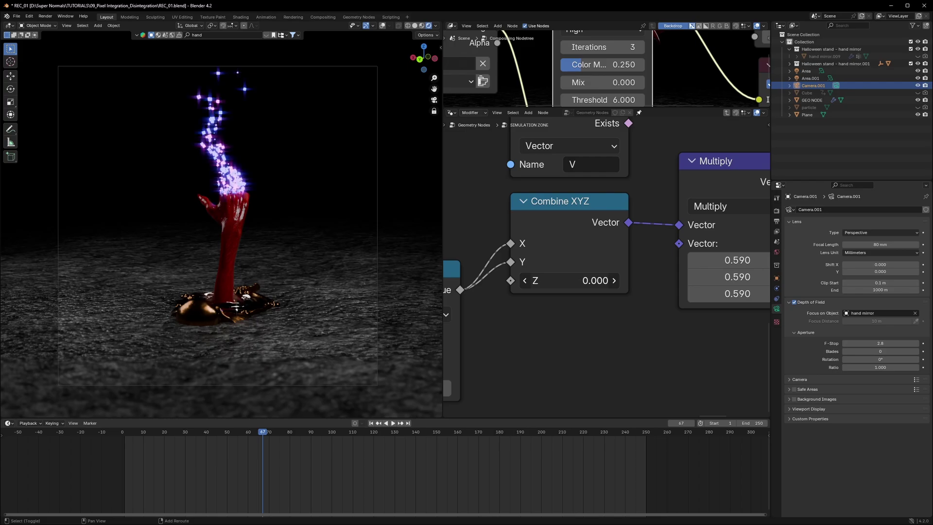